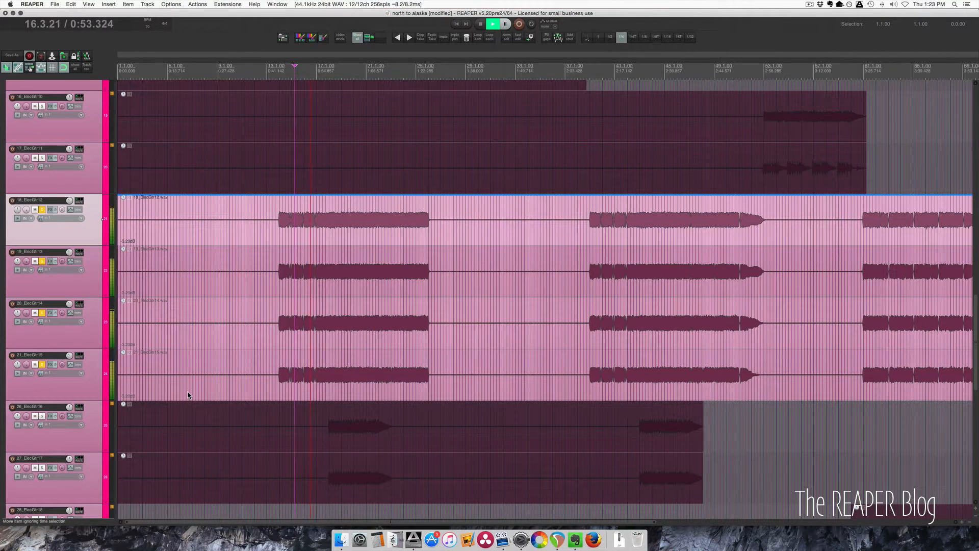
Step: Audition the four soloed rhythm guitar tracks, 18_ElecGtr12 to 21_ElecGtr15, from bar 15
key(space)
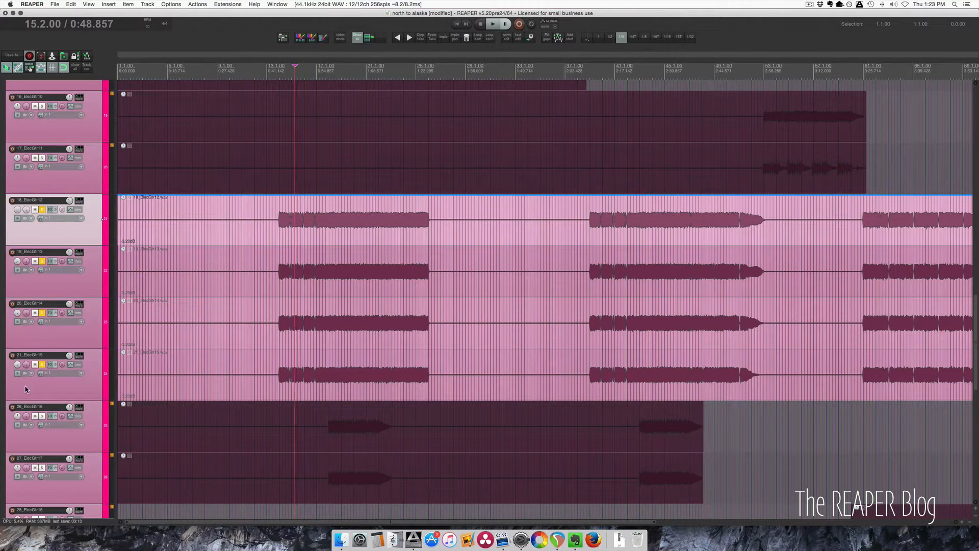
key(space)
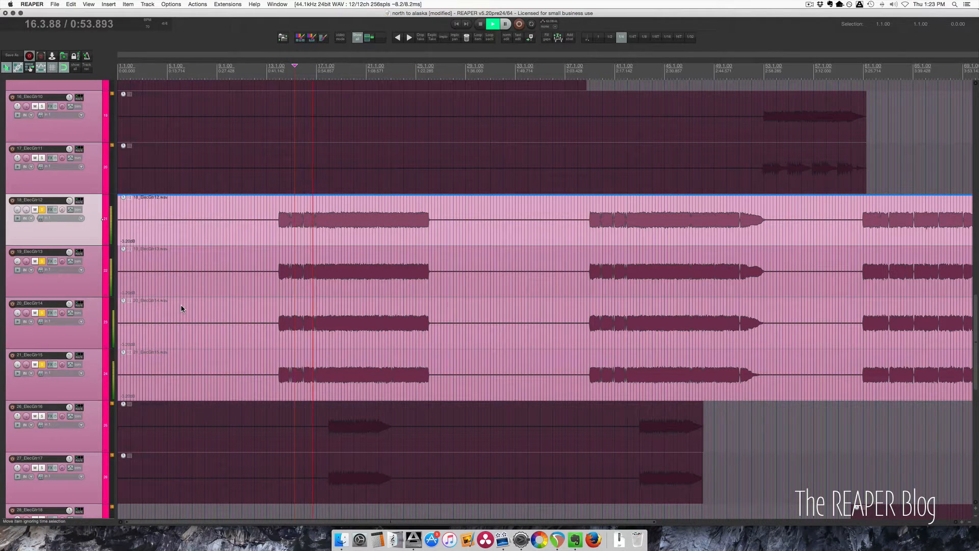
key(space)
click(25, 261)
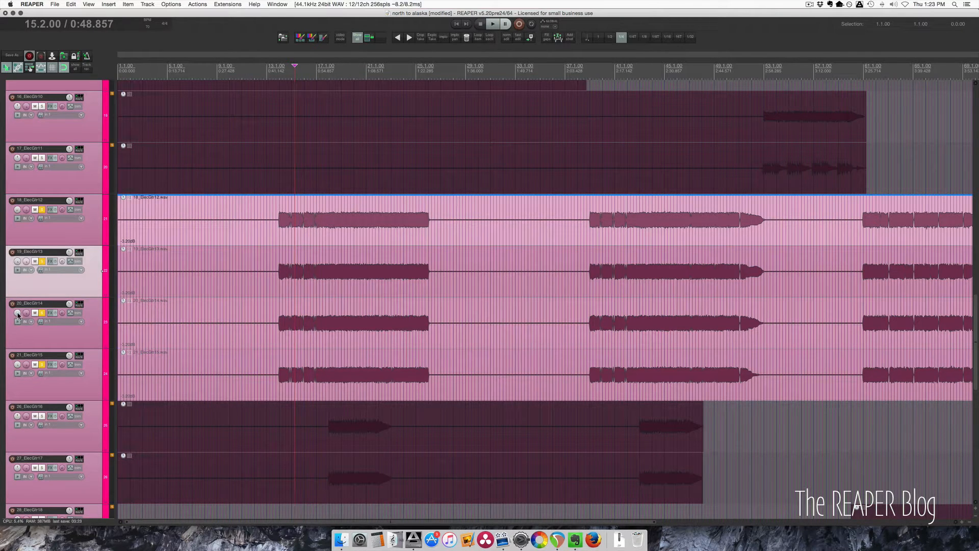
key(space)
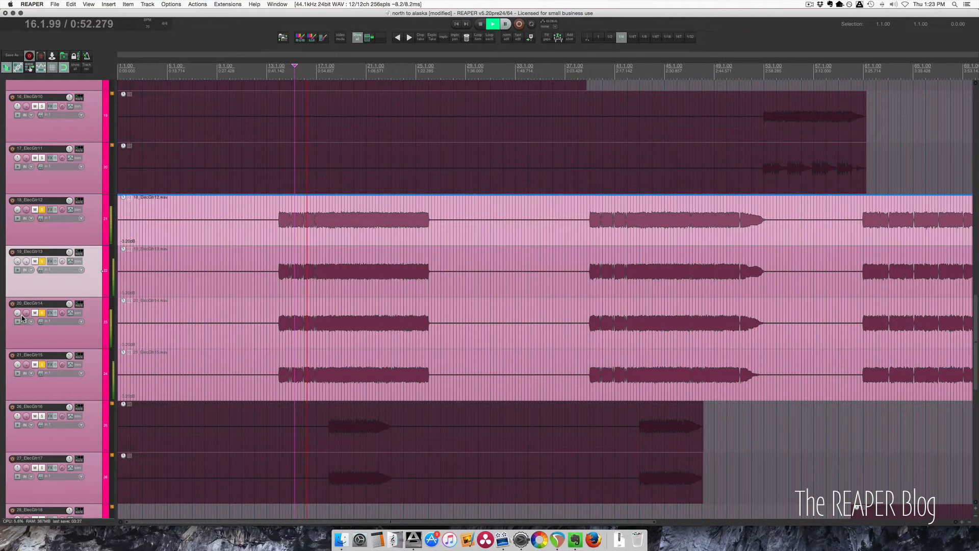
key(space)
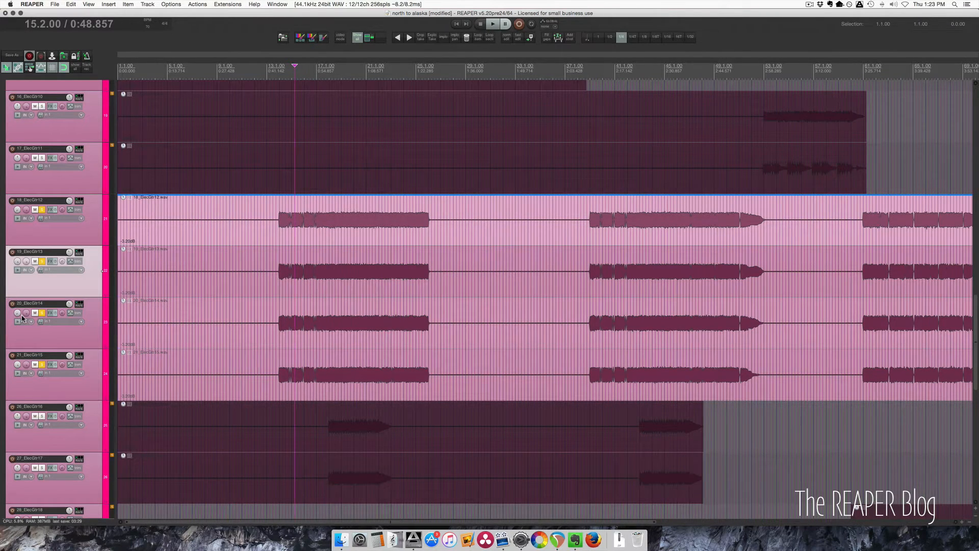
Step: Move the edit cursor into the second guitar section at bar 44 and listen to the soloed guitars there
scroll(431, 250, right, 10)
click(442, 209)
key(space)
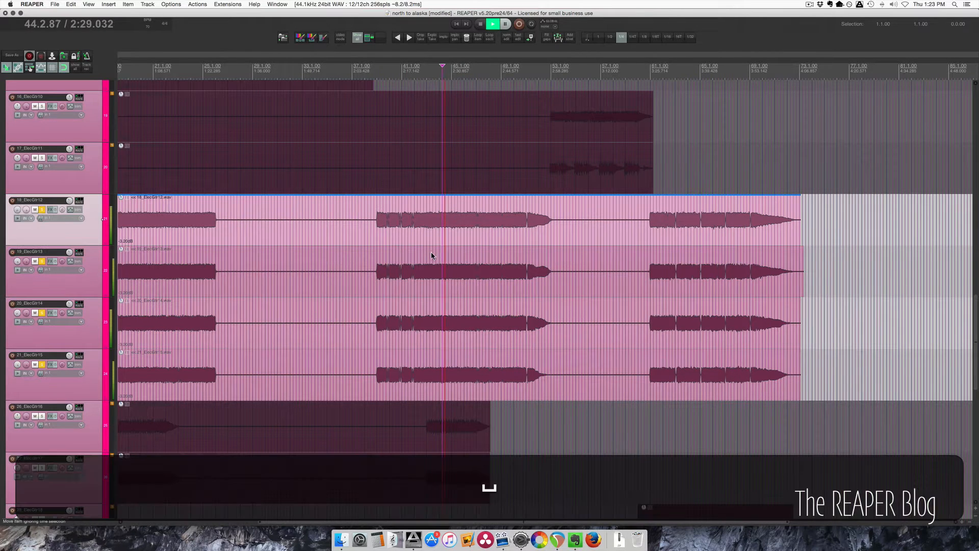
scroll(425, 277, left, 2)
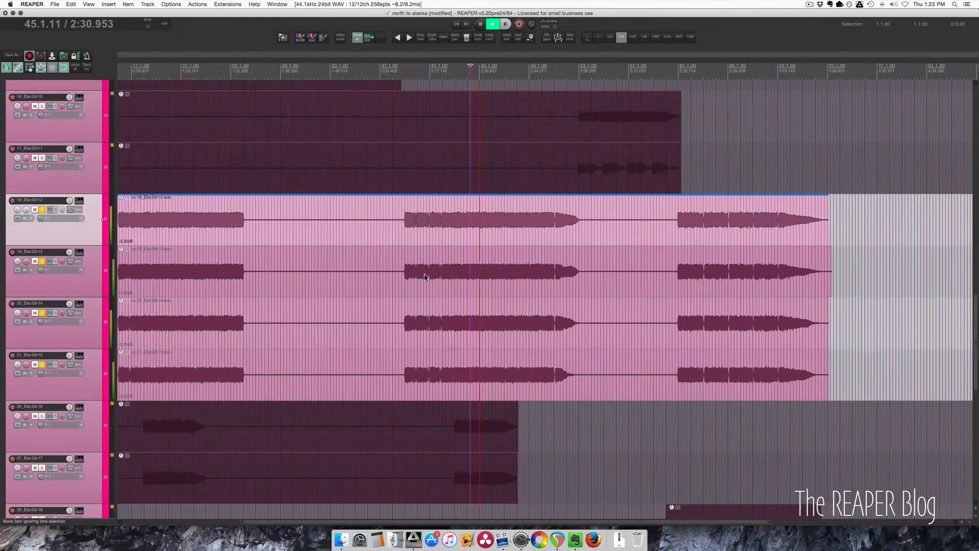
scroll(424, 276, left, 8)
scroll(418, 279, up, 2)
key(alt)
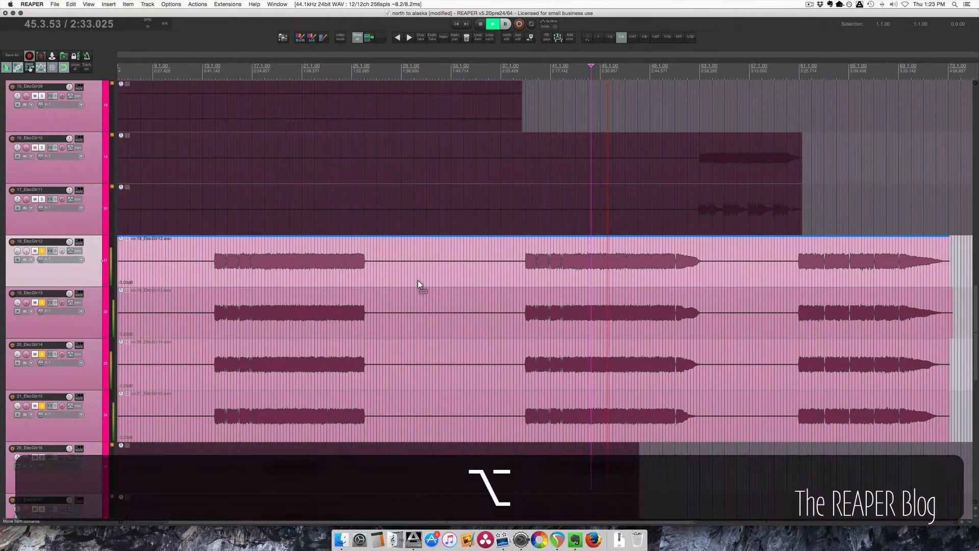
scroll(418, 280, down, 5)
scroll(420, 278, down, 8)
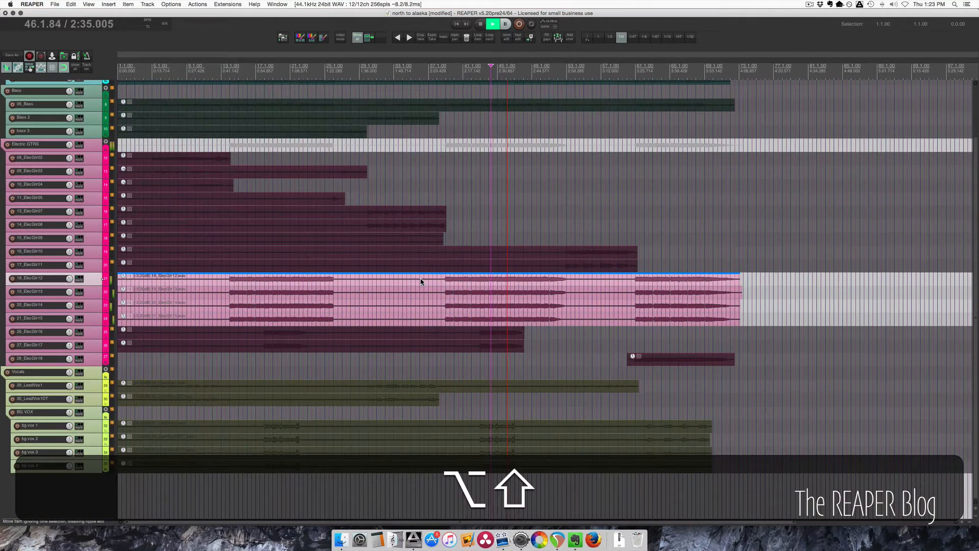
key(alt+shift+space)
Step: Add the ReaEQ plug-in to the Electric GTRS folder track and place its window over the arrangement
scroll(93, 149, up, 3)
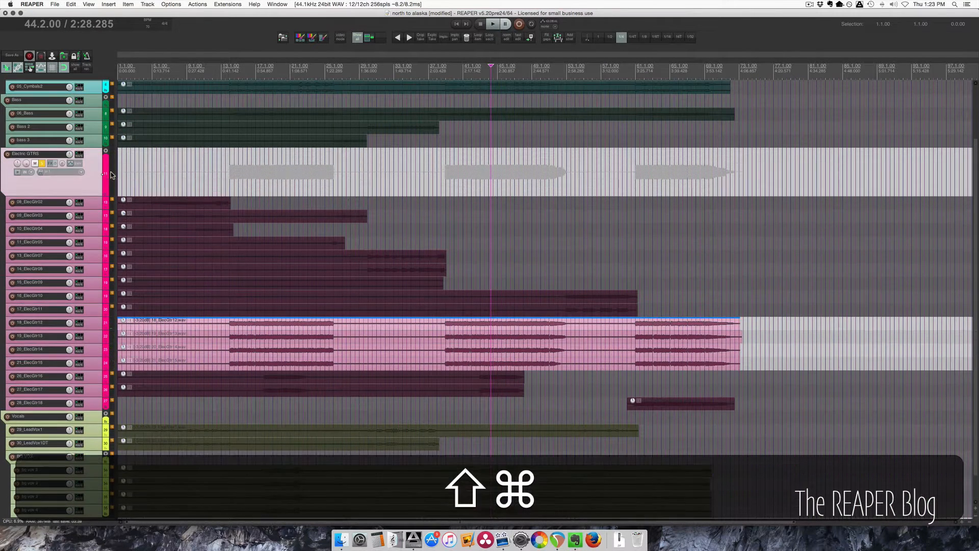
right_click(46, 164)
mouse_move(65, 172)
mouse_move(136, 173)
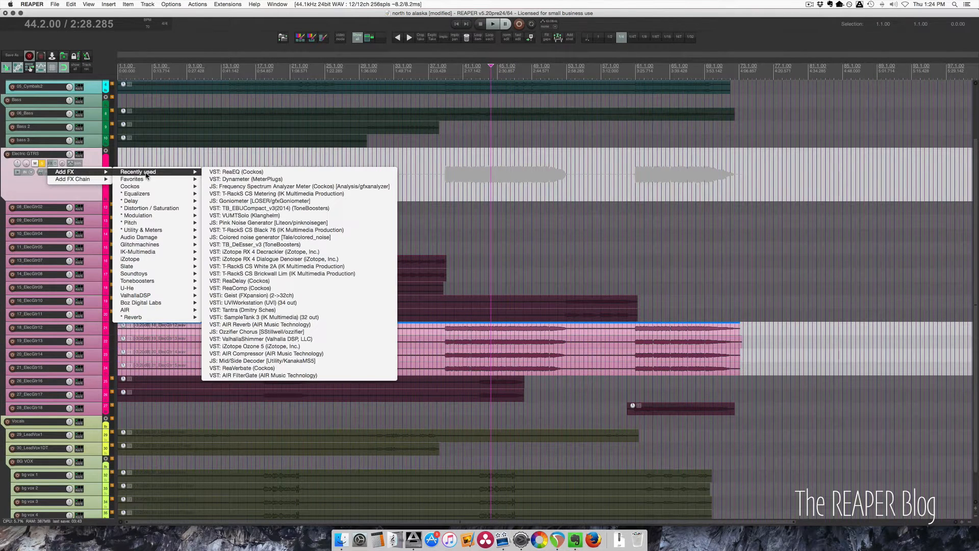
click(247, 172)
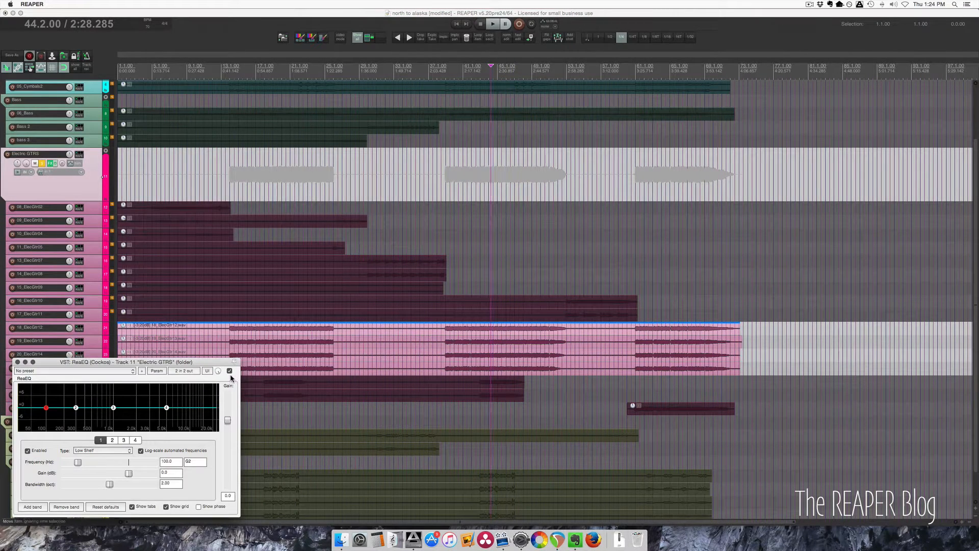
drag(198, 365, 369, 165)
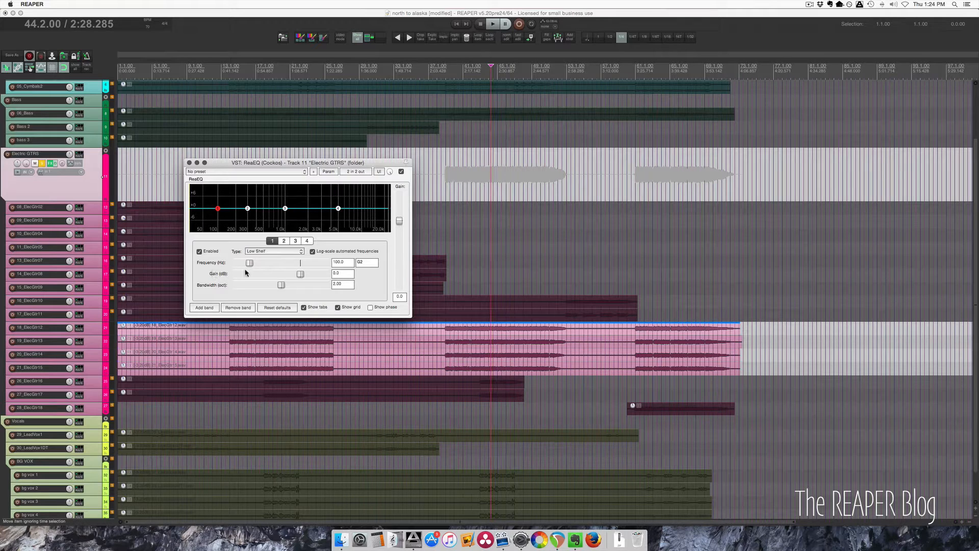
Step: During playback, boost ReaEQ's high shelf band 4 by about 3.8 dB at 5802.8 Hz with a bandwidth of 2.00 octaves
key(space)
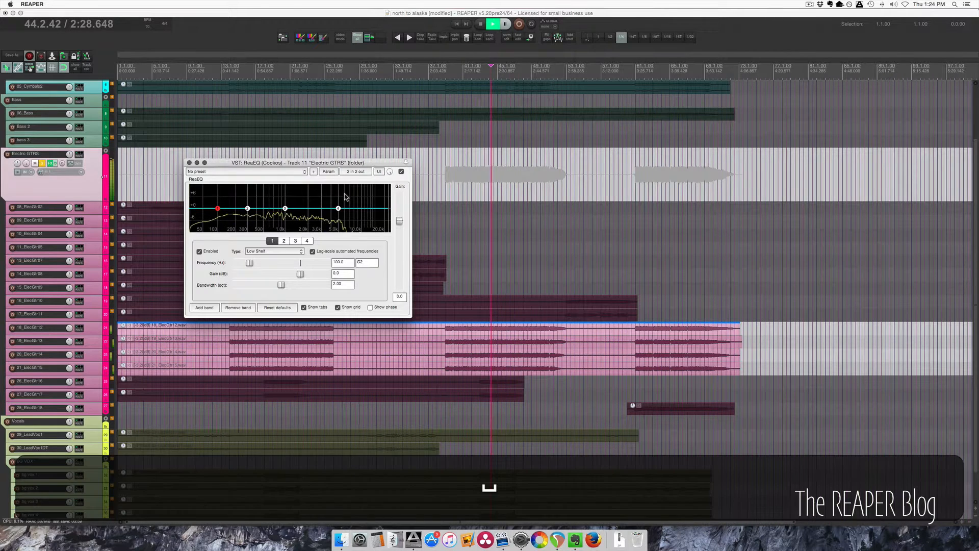
key(space)
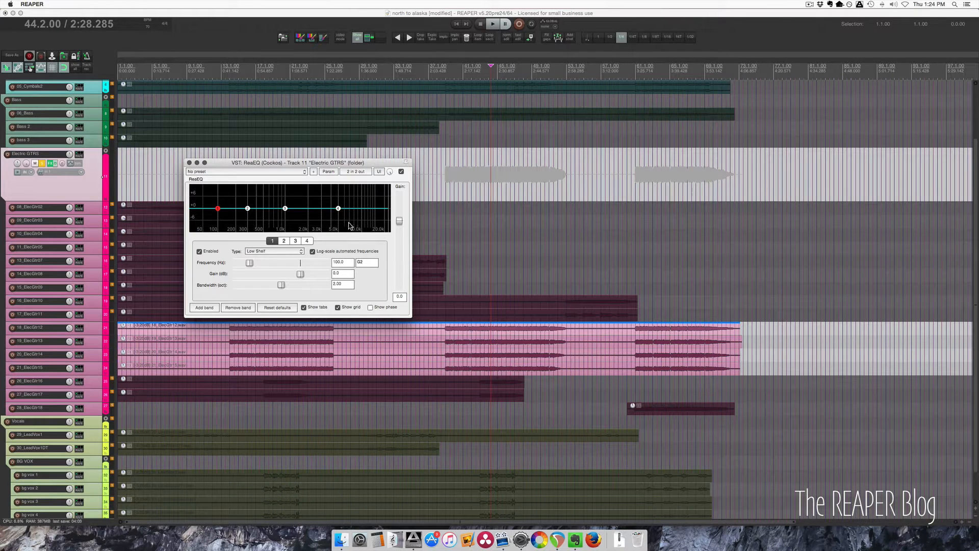
key(space)
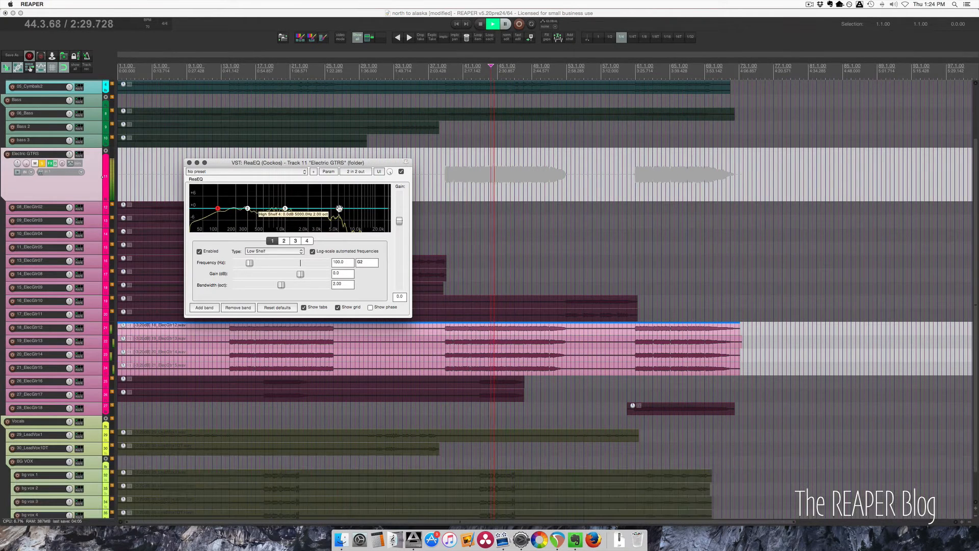
mouse_move(339, 208)
mouse_down()
mouse_move(353, 196)
mouse_move(348, 209)
mouse_move(345, 197)
mouse_up()
scroll(351, 202, up, 2)
scroll(348, 204, up, 5)
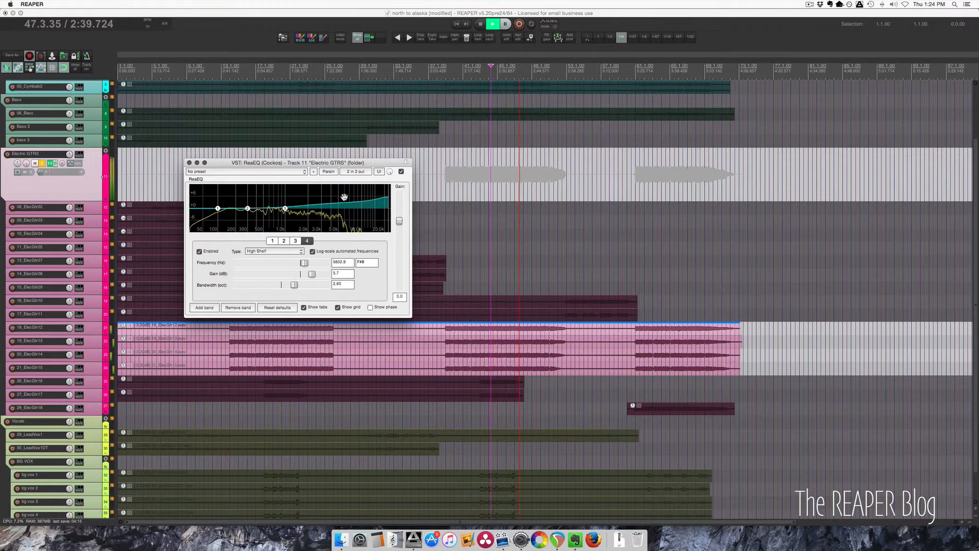
scroll(344, 198, down, 2)
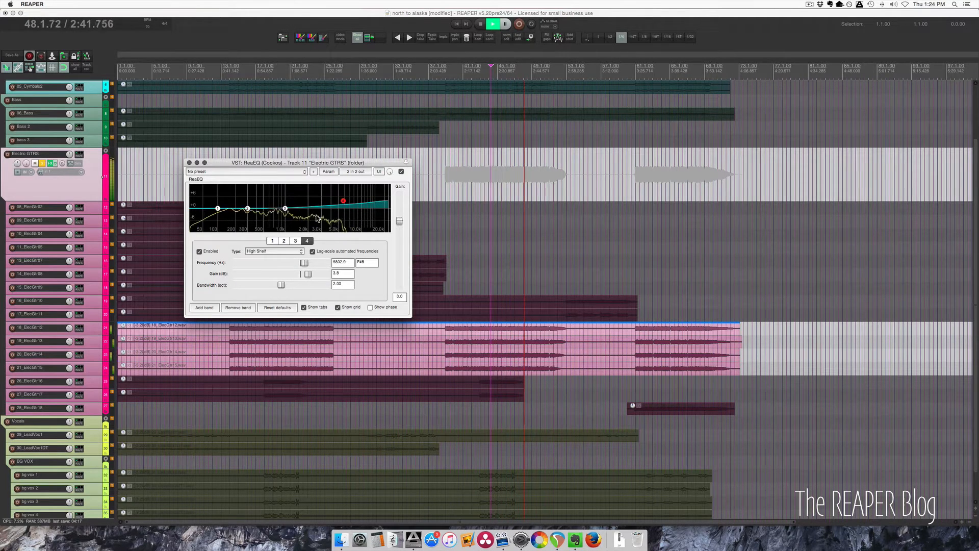
Step: Cut ReaEQ band 3 by about 5.1 dB at 2822.5 Hz with 0.60 octave bandwidth, and compare the sound with the EQ bypassed
drag(285, 209, 319, 220)
scroll(319, 221, up, 2)
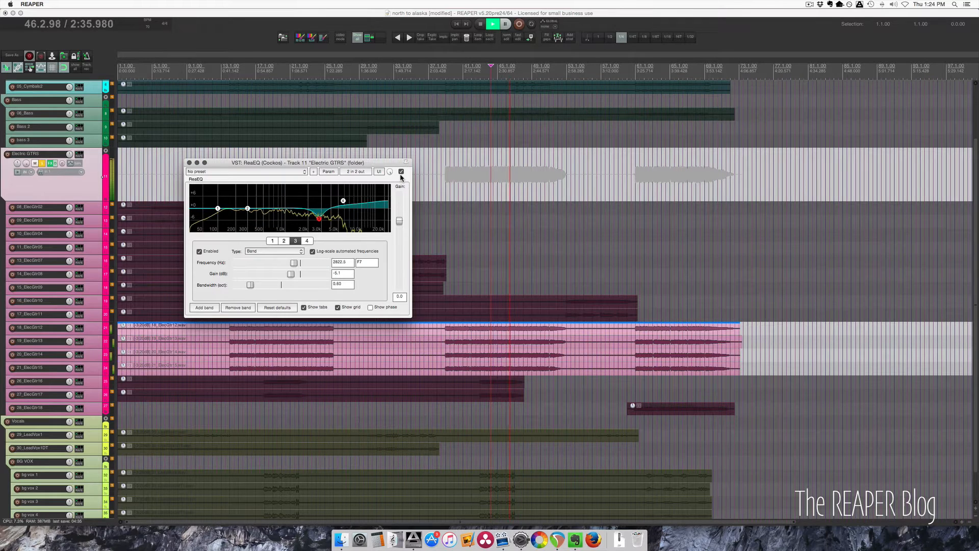
click(401, 172)
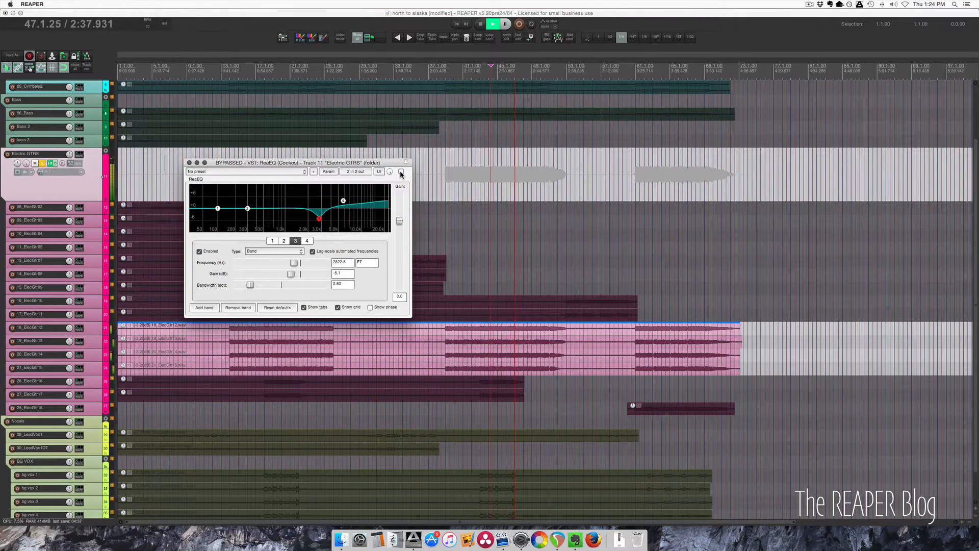
click(401, 172)
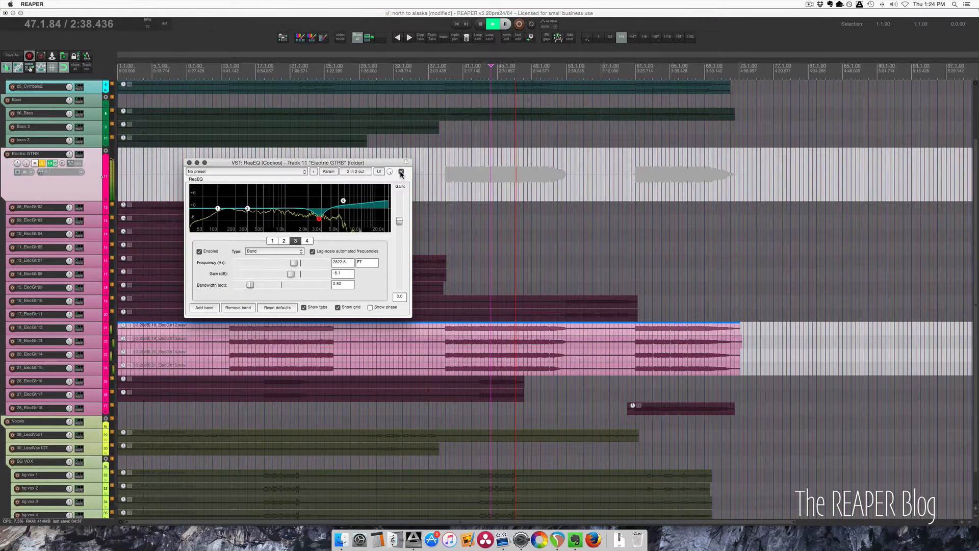
Step: Change ReaEQ band 1 to a High Pass filter at about 186.2 Hz and stop playback
click(217, 209)
click(271, 250)
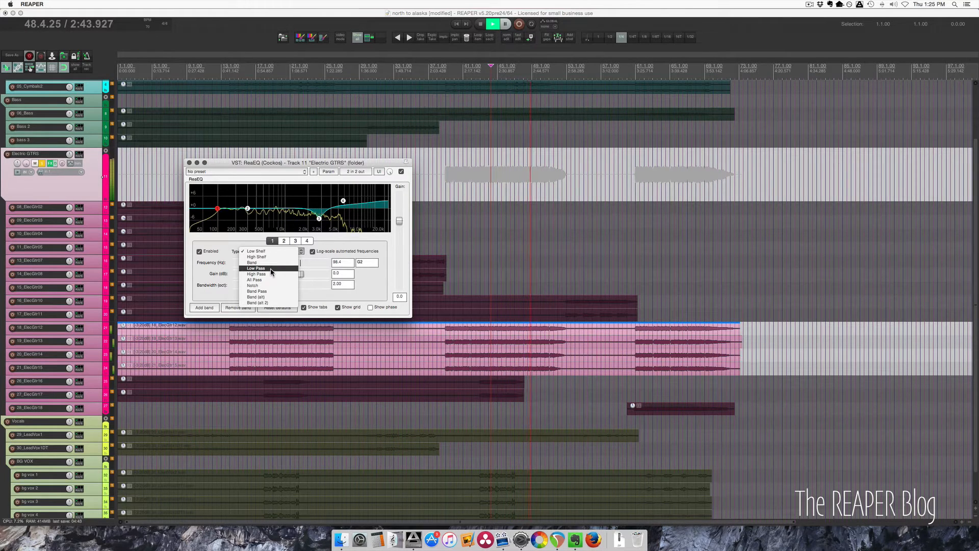
click(256, 274)
drag(218, 217, 235, 220)
key(space)
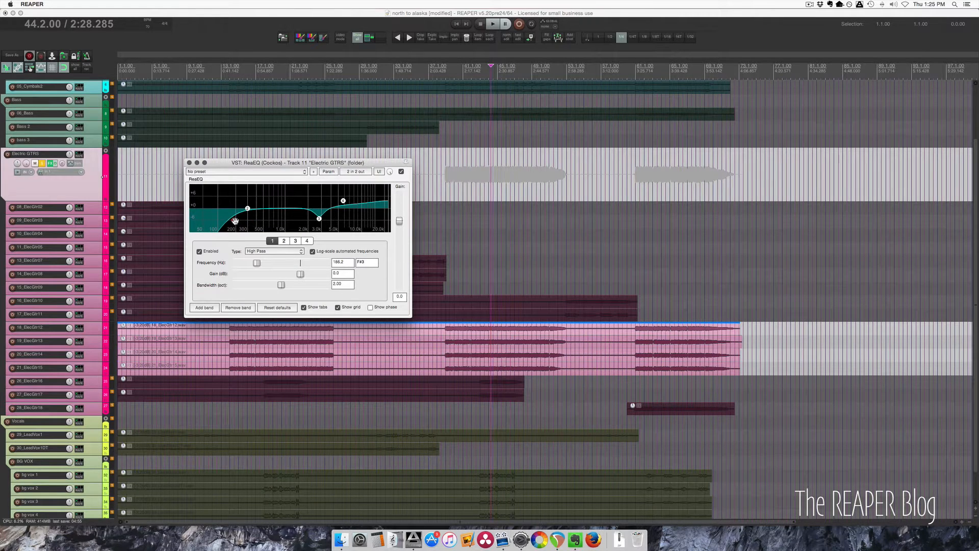
Step: Solo the Bass folder together with the guitars and play from bar 38
click(95, 102)
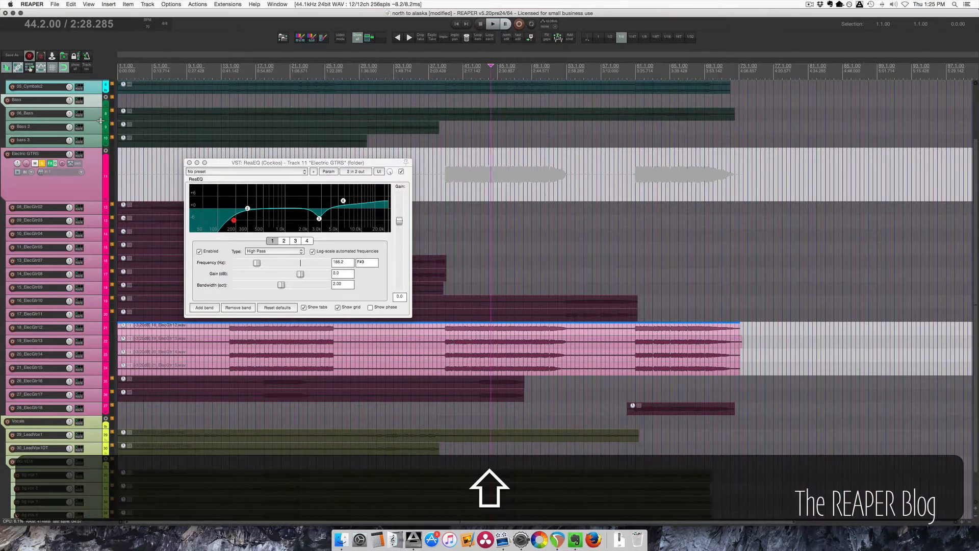
key(shift+s)
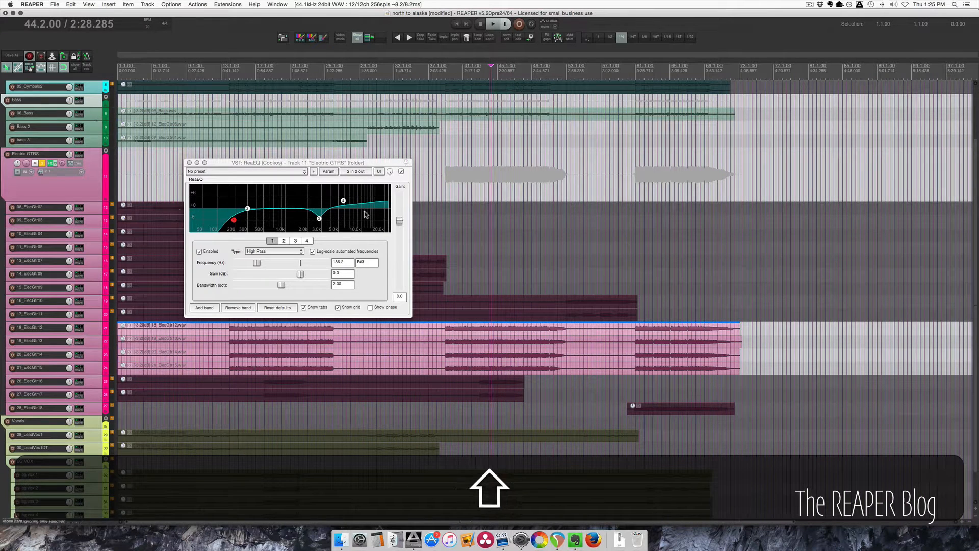
click(438, 336)
key(space)
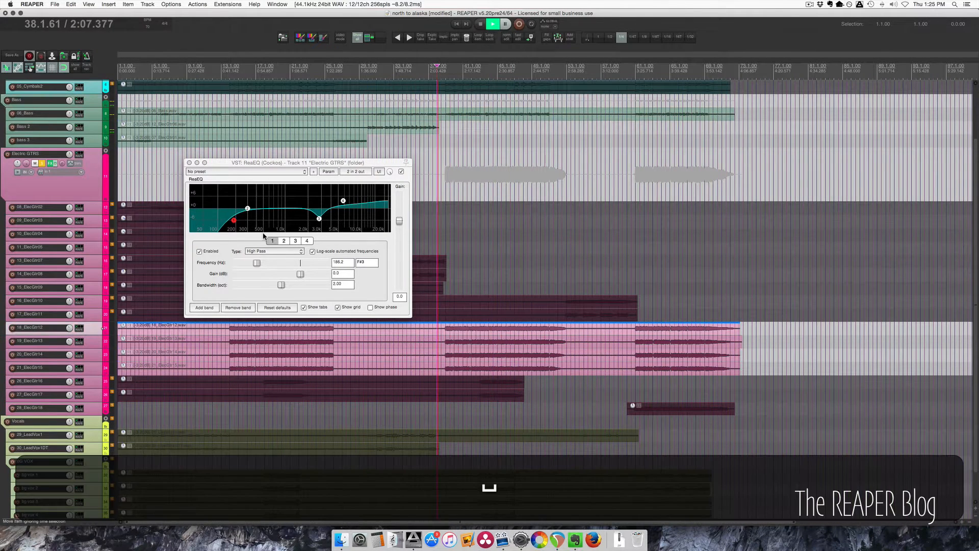
scroll(376, 303, up, 3)
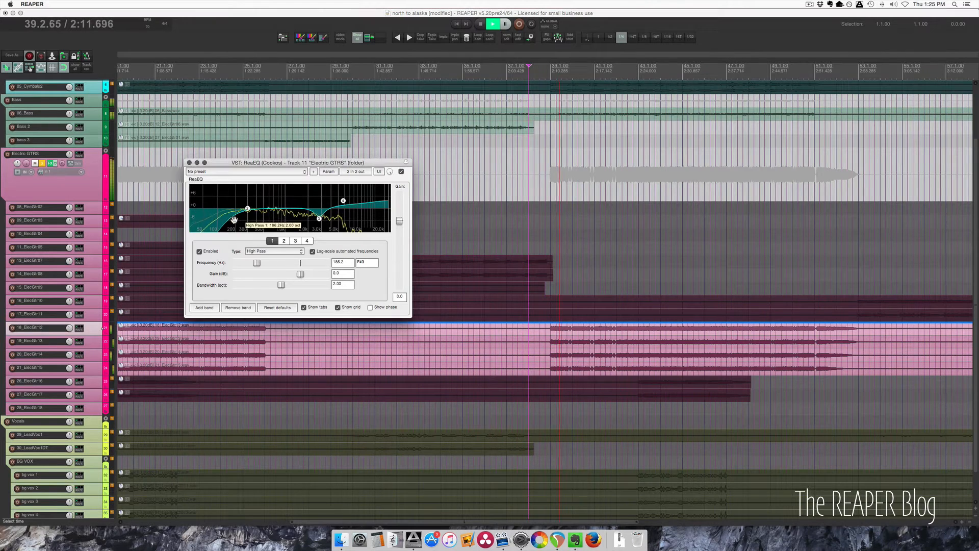
Step: Boost ReaEQ band 2 by about 1.7 dB near 500 Hz and set band 1's high pass to 208.5 Hz with 1.80 octave bandwidth
drag(234, 220, 265, 204)
scroll(239, 221, down, 2)
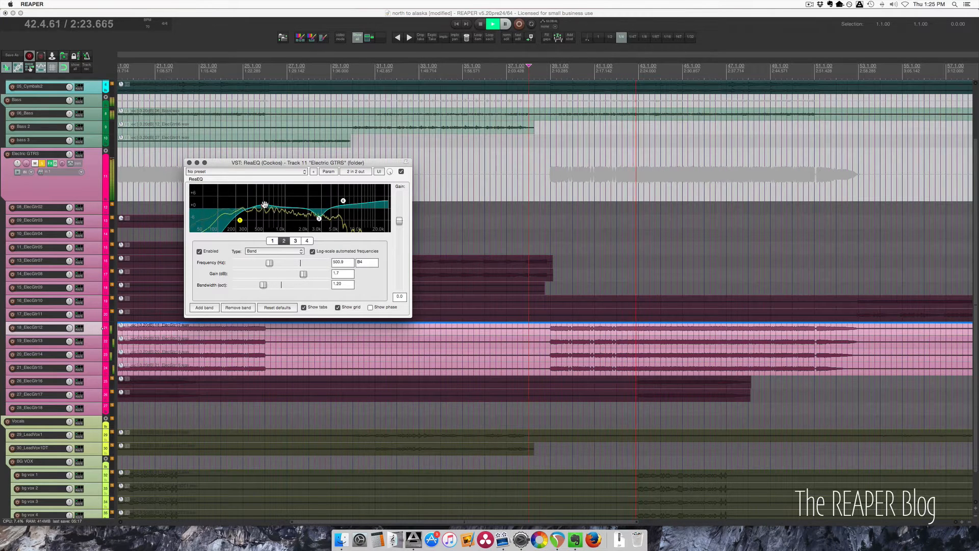
scroll(265, 205, down, 8)
drag(265, 205, 237, 220)
click(238, 218)
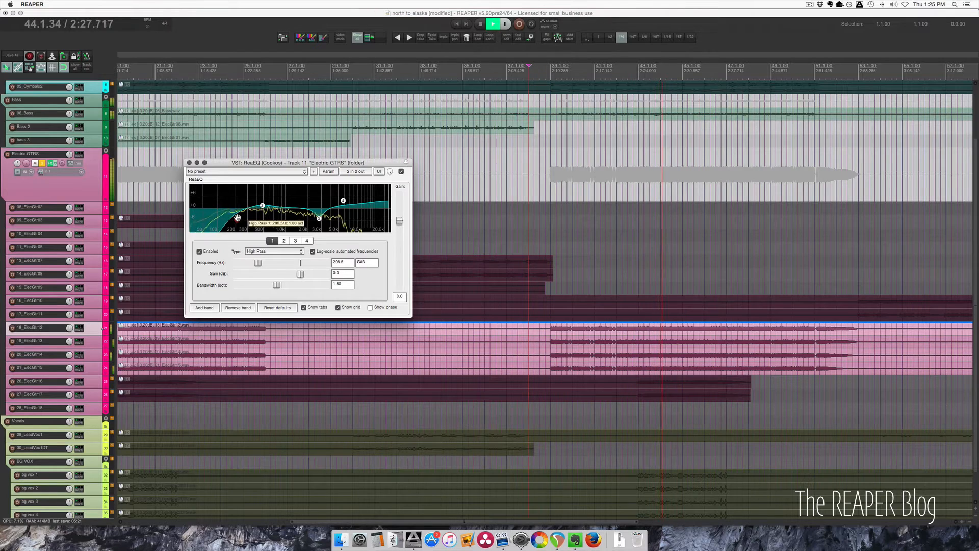
key(space)
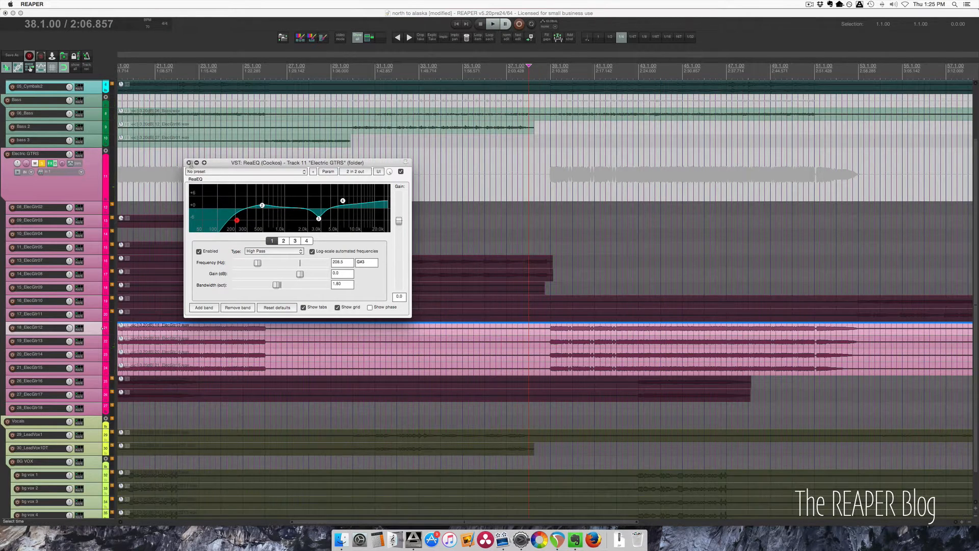
Step: Solo the Drums folder along with bass and guitars, and listen to the combined mix from bar 47
scroll(644, 297, down, 4)
click(646, 296)
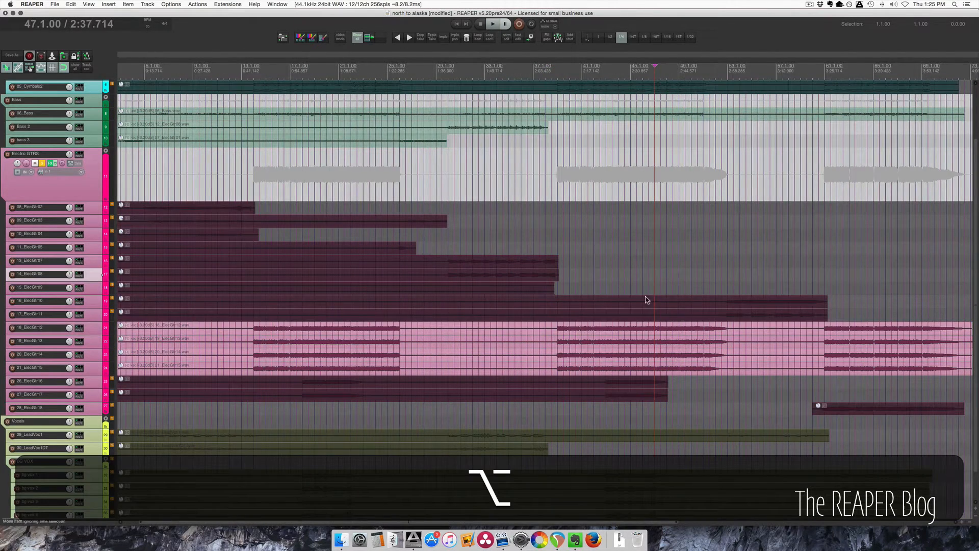
key(space)
scroll(96, 90, up, 4)
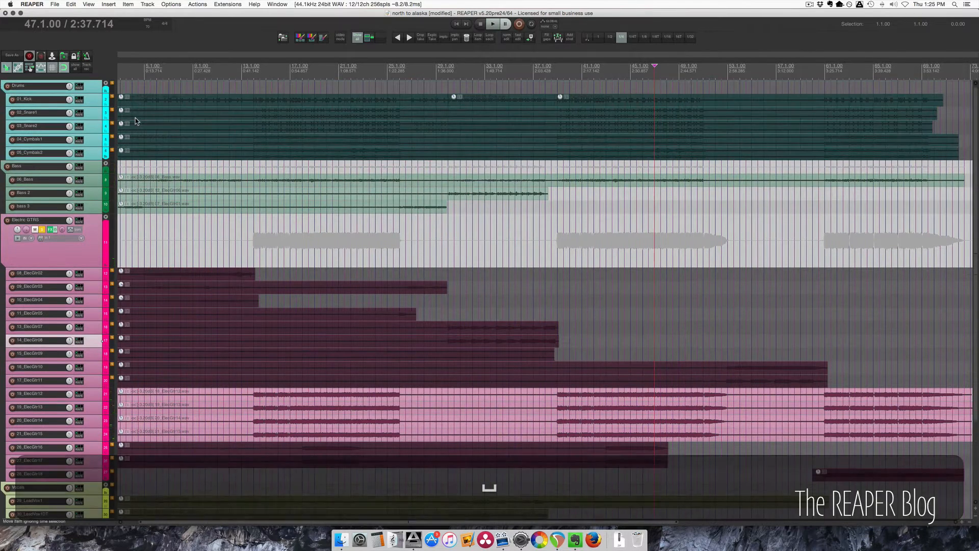
key(shift+s)
key(shift+space)
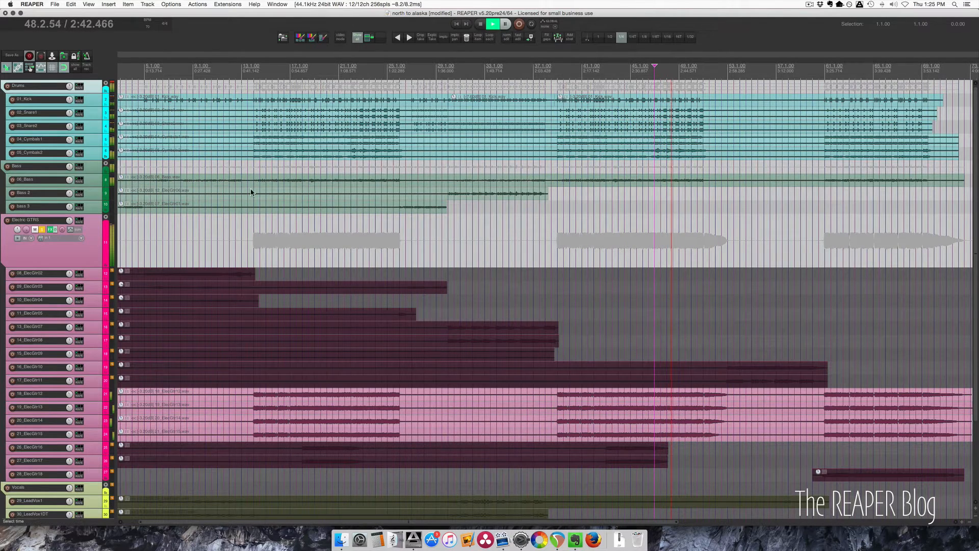
scroll(381, 221, down, 1)
scroll(380, 221, down, 3)
key(space)
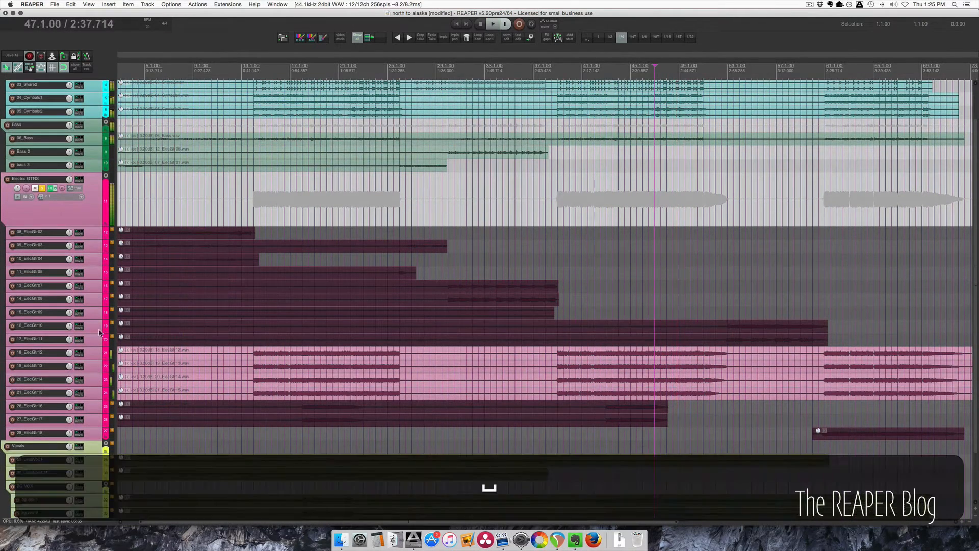
Step: Select tracks 18_ElecGtr12 through 21_ElecGtr15 and enlarge them so their track controls and waveforms are readable
click(90, 352)
scroll(90, 354, up, 5)
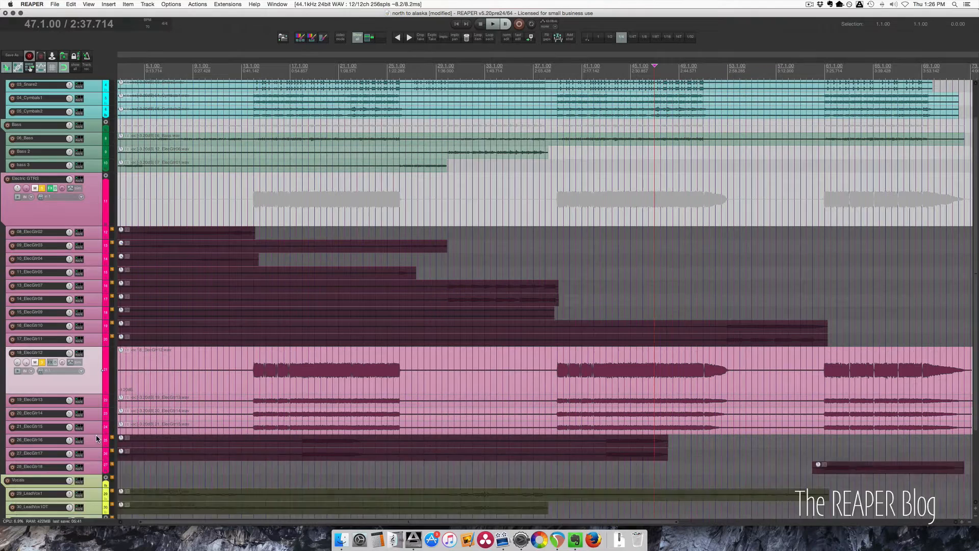
shift+click(96, 435)
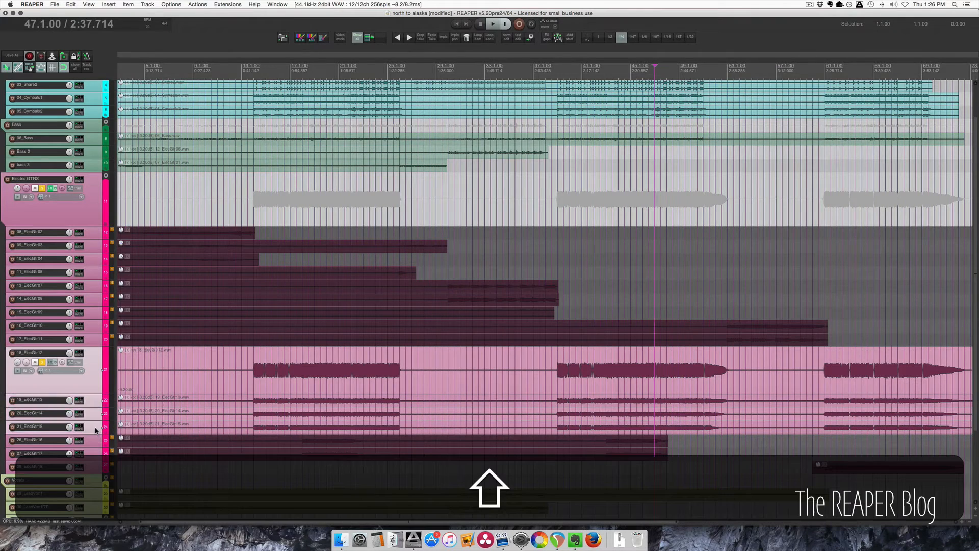
scroll(98, 427, up, 2)
scroll(97, 430, up, 2)
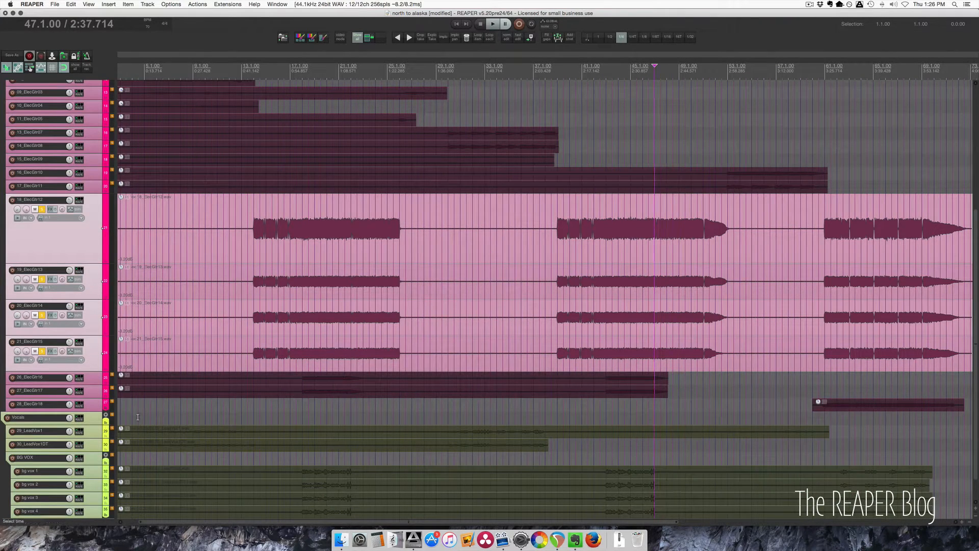
Step: Add ReaEQ to track 19_ElecGtr13 and, during playback from bar 47, boost band 3 by about 5.7 dB near 2.5 kHz
click(94, 307)
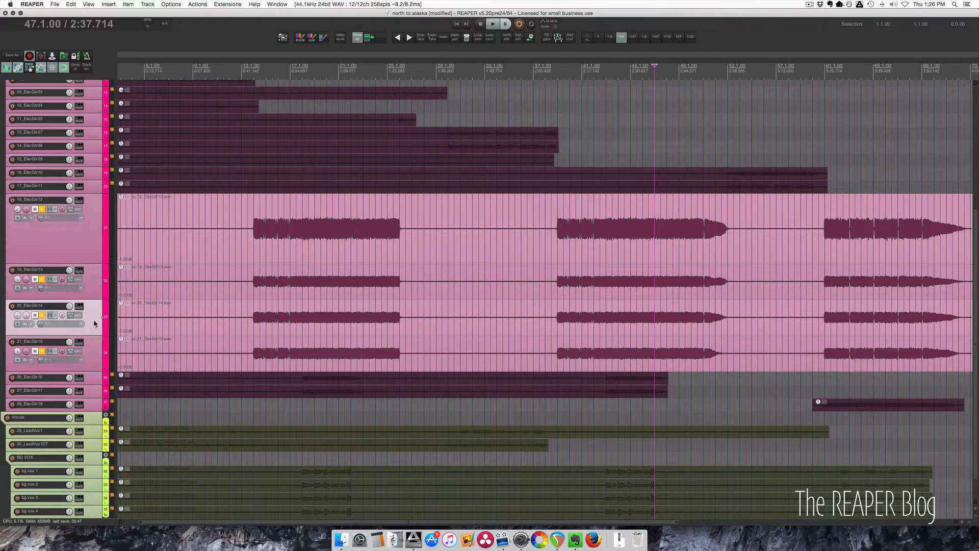
click(89, 283)
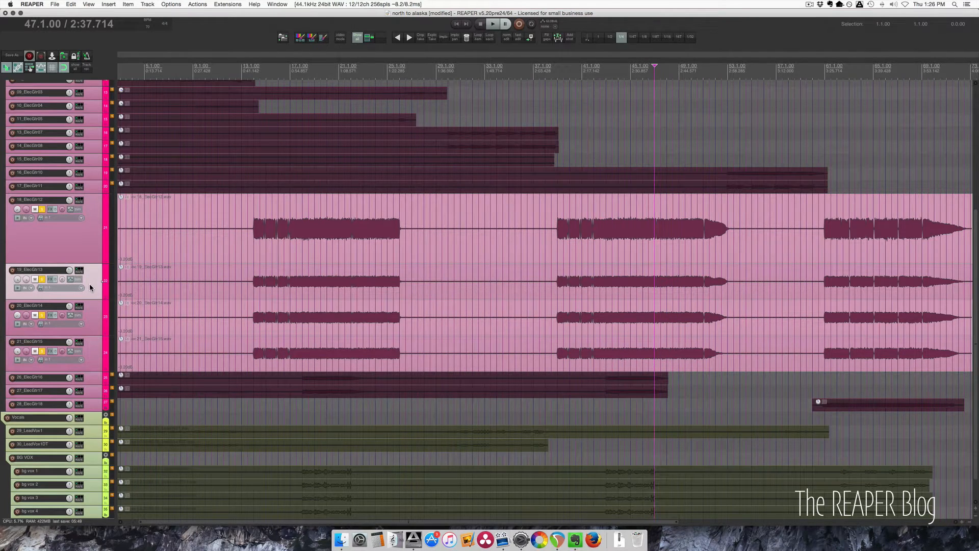
key(q)
drag(106, 362, 265, 237)
key(space)
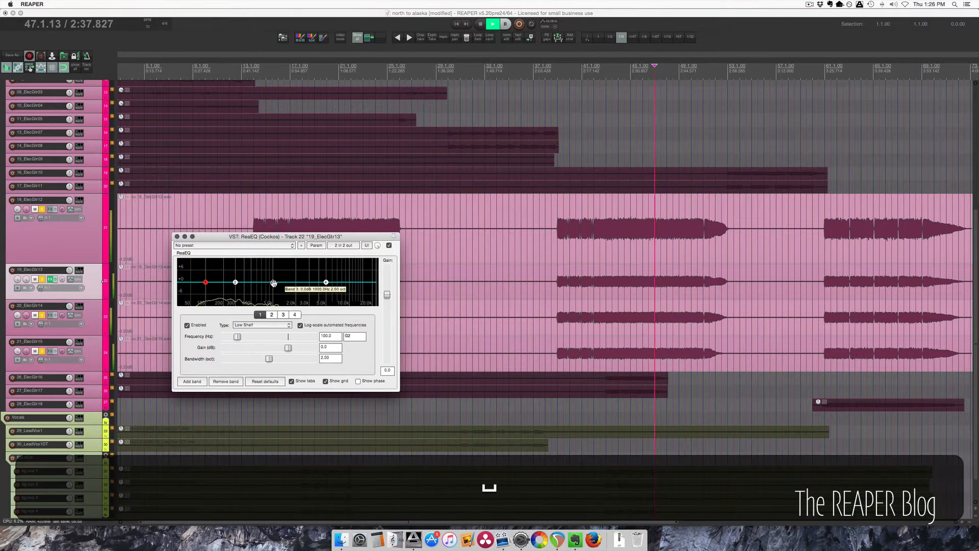
drag(274, 282, 301, 271)
key(space)
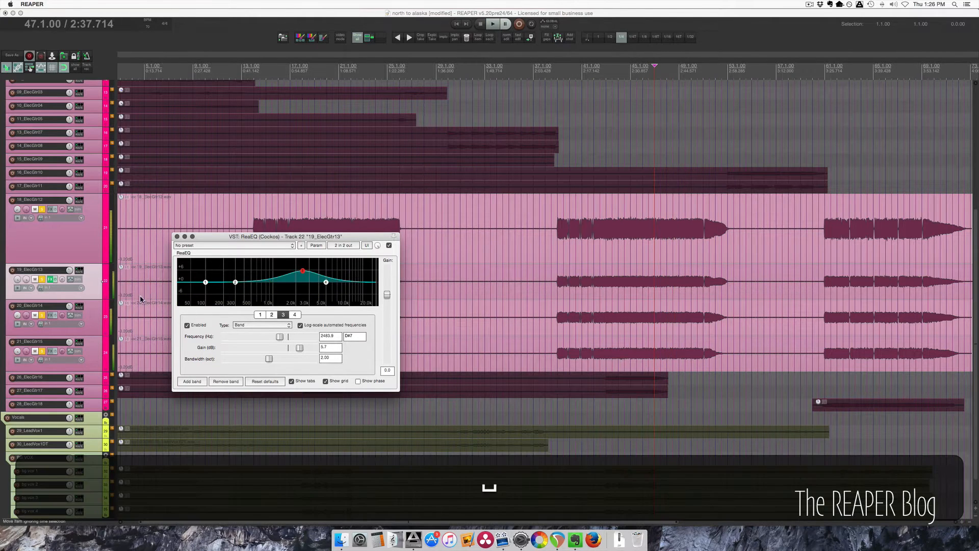
Step: Add ReaEQ to track 20_ElecGtr14 and place its window so both equalizer curves can be seen
click(98, 317)
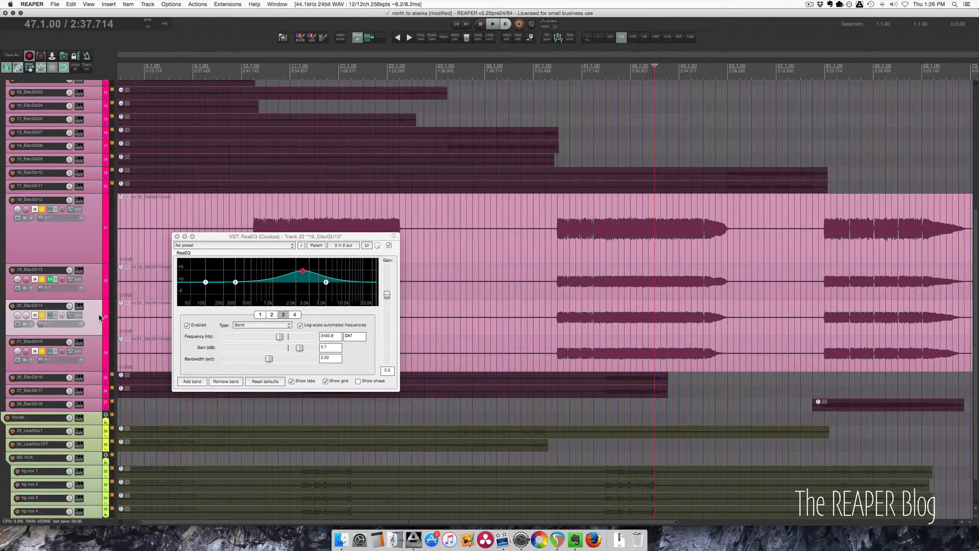
key(q)
drag(508, 364, 379, 335)
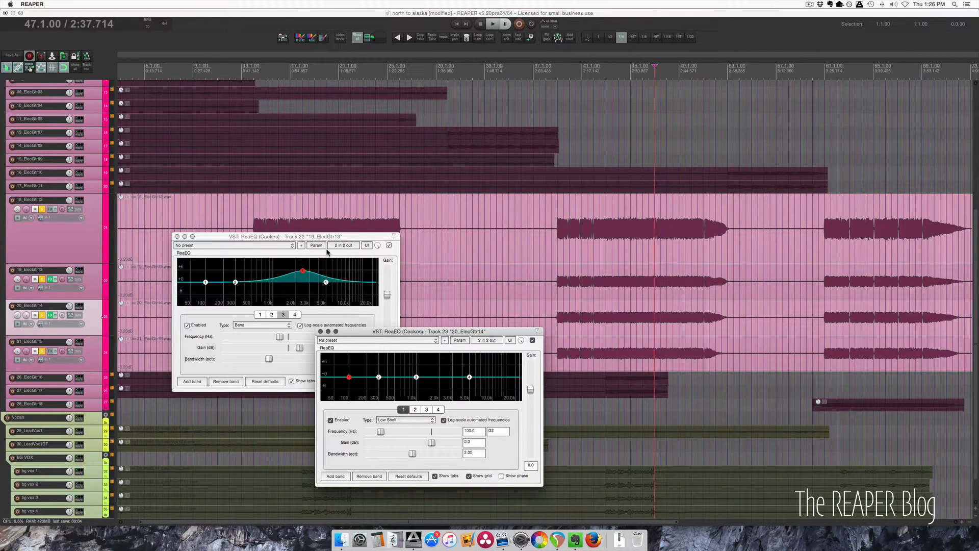
drag(396, 334, 394, 326)
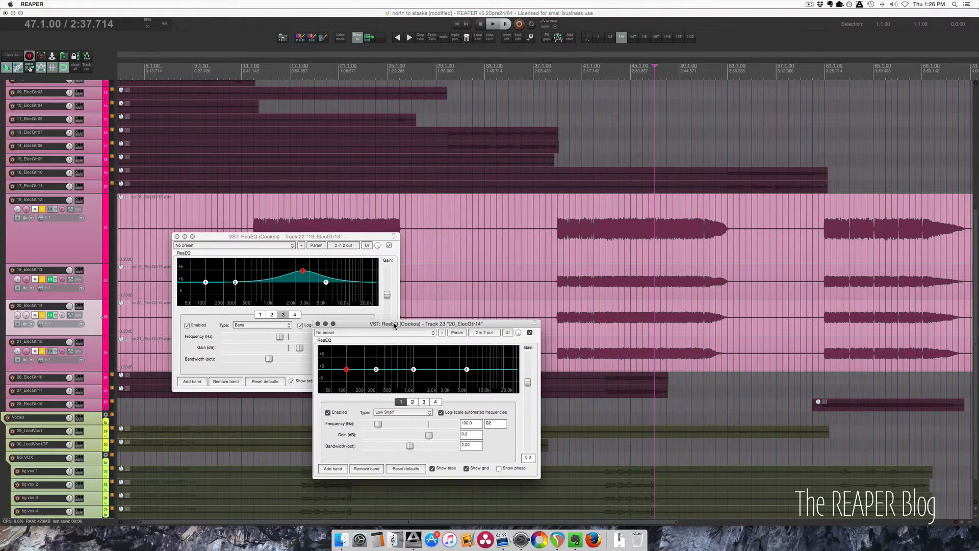
Step: Boost band 3 on 20_ElecGtr14 by about 4.8 dB near 1 kHz with 0.60 octave bandwidth while playing from bar 47
click(415, 369)
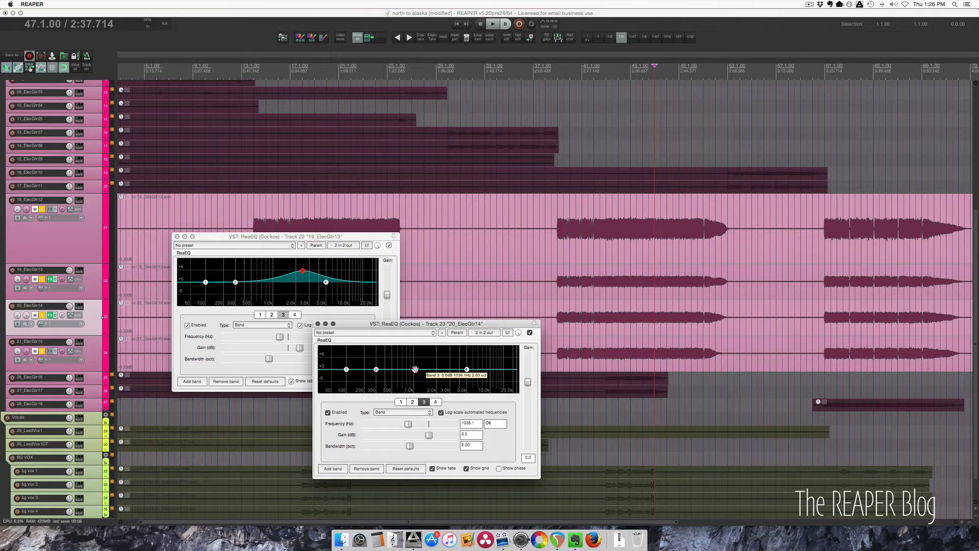
drag(415, 369, 415, 368)
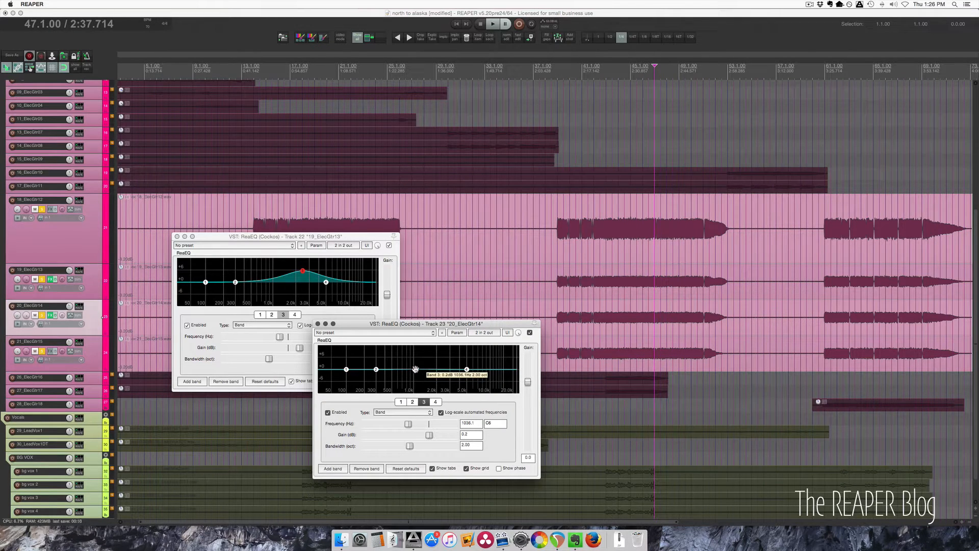
key(space)
scroll(415, 368, down, 5)
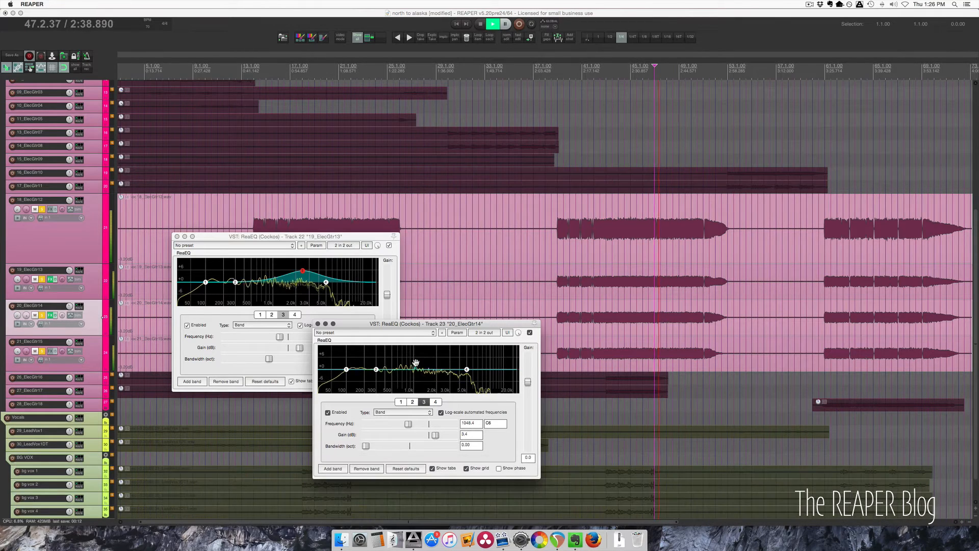
mouse_move(415, 368)
mouse_down()
mouse_move(415, 359)
mouse_move(378, 347)
mouse_move(430, 347)
mouse_move(413, 362)
mouse_up()
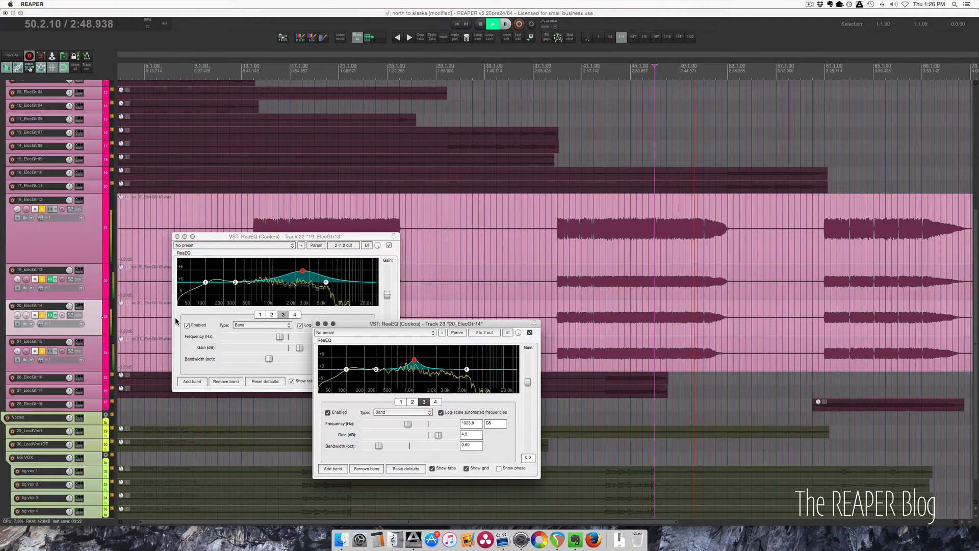
key(space)
Step: Solo only 19_ElecGtr13 and 20_ElecGtr14 and compare them in playback with their effects bypassed and enabled
shift+click(45, 296)
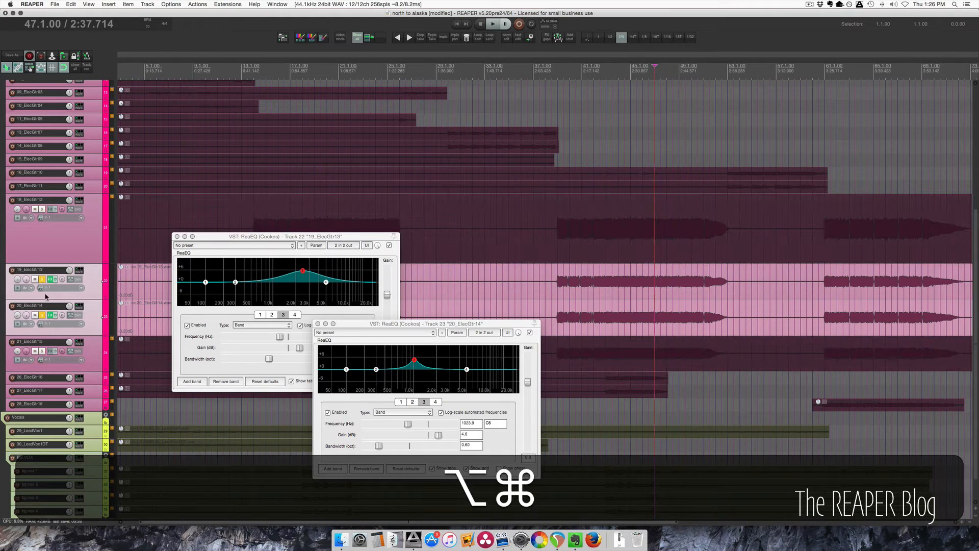
key(space)
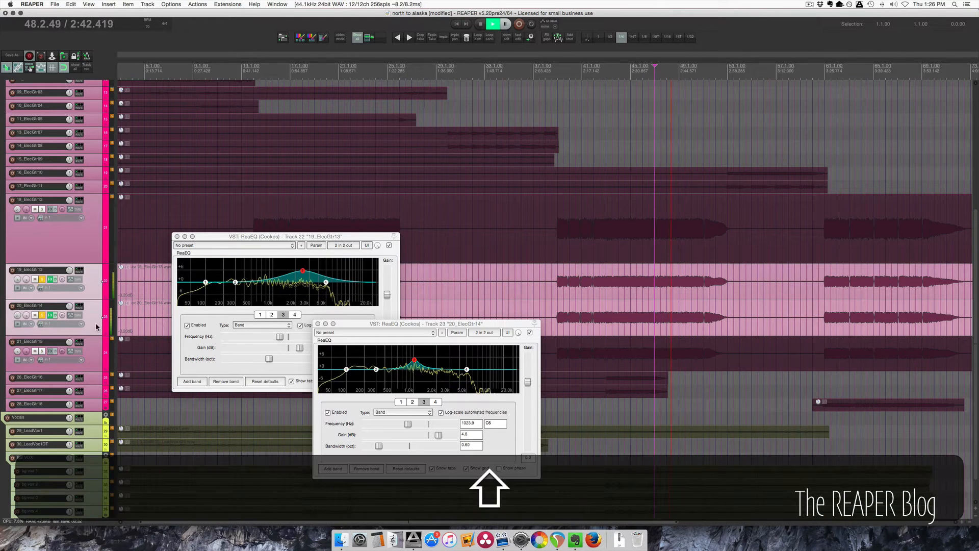
click(51, 280)
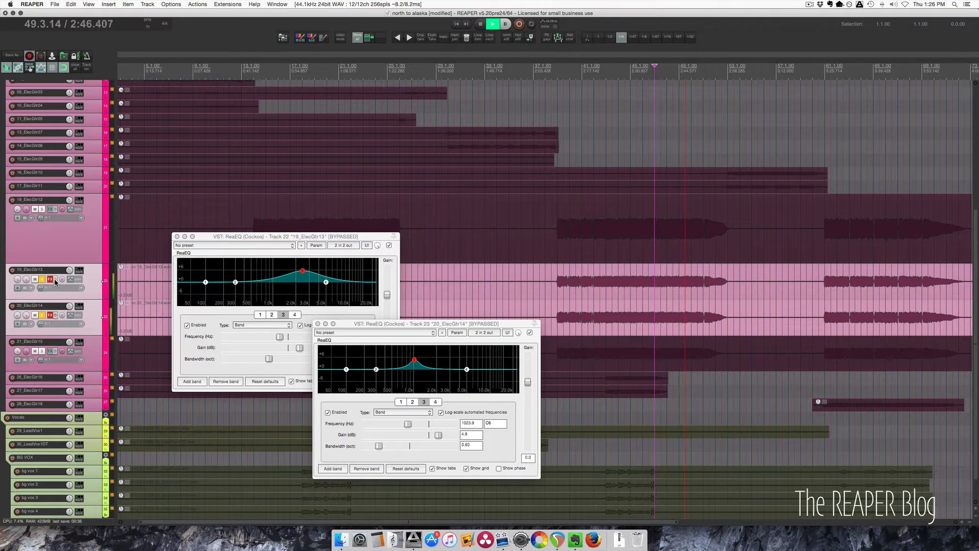
click(54, 280)
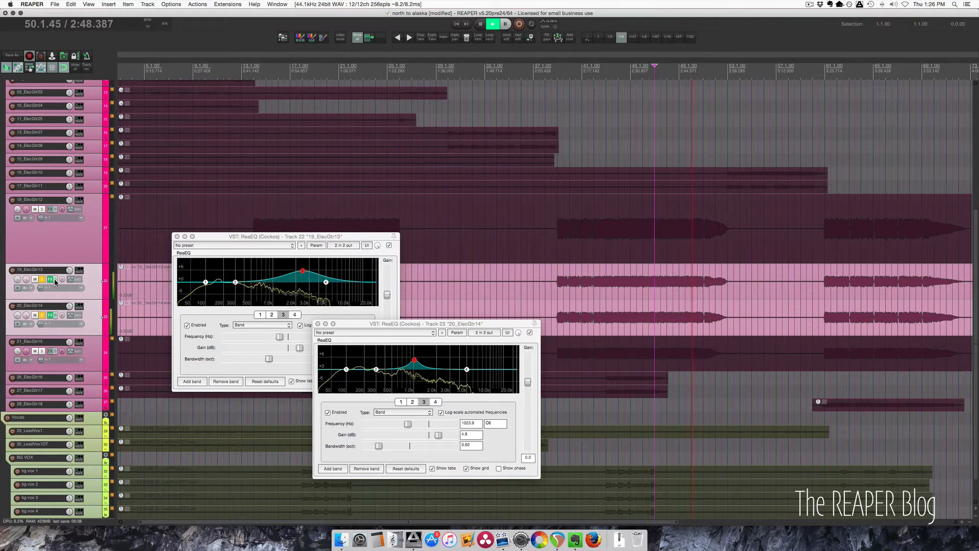
key(space)
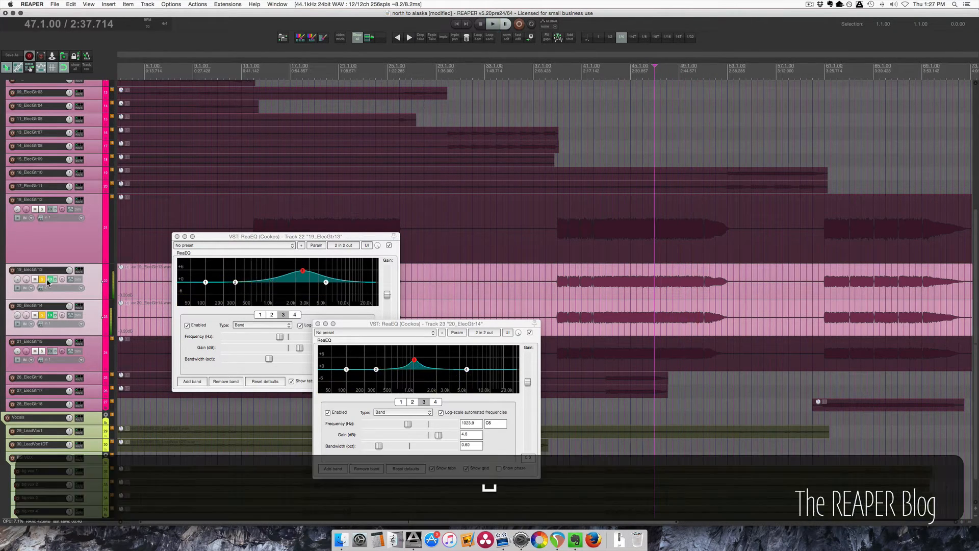
Step: Clear all track solos and close both ReaEQ windows
key(super+a)
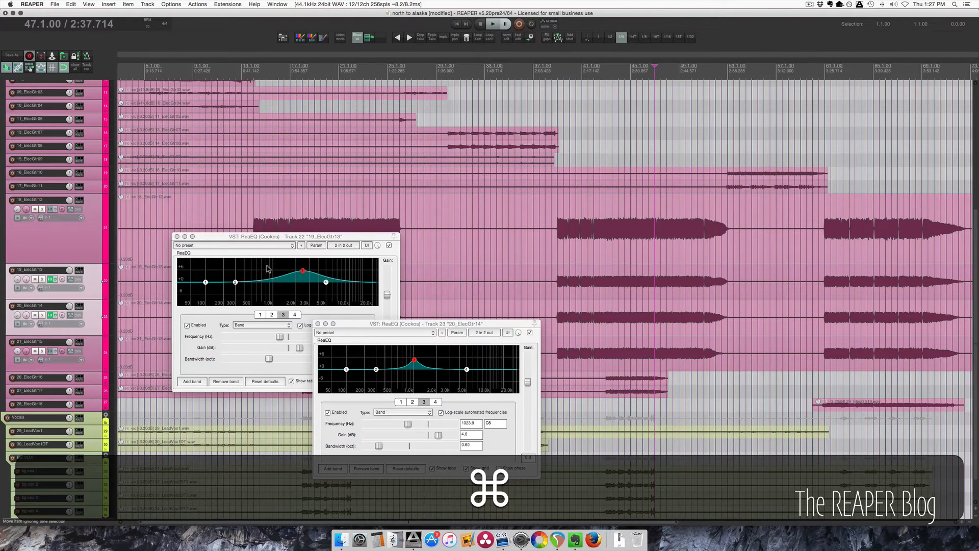
key(super+w)
key(Escape)
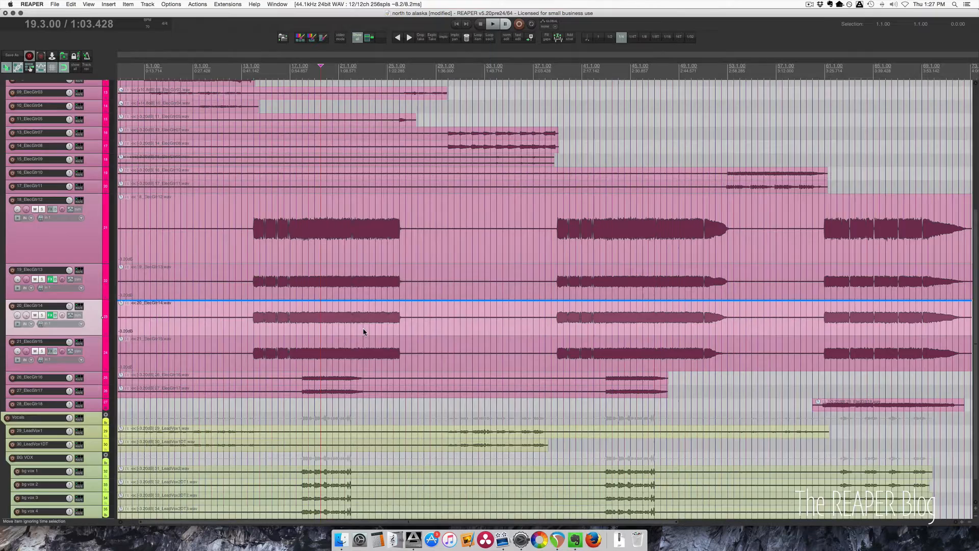
Step: Select tracks 26_ElecGtr16 and 27_ElecGtr17, enlarge them and solo the pair
scroll(363, 332, up, 2)
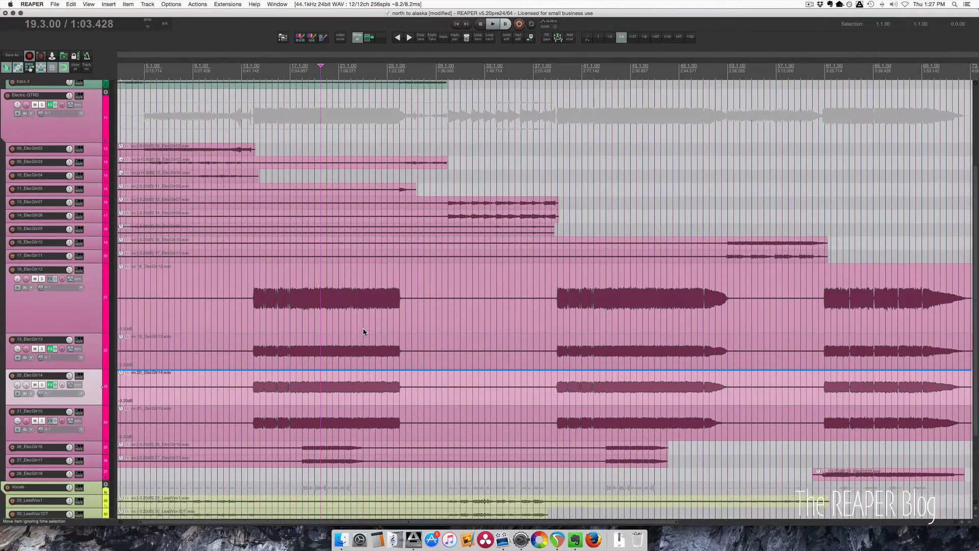
scroll(363, 333, down, 2)
click(93, 369)
shift+click(94, 384)
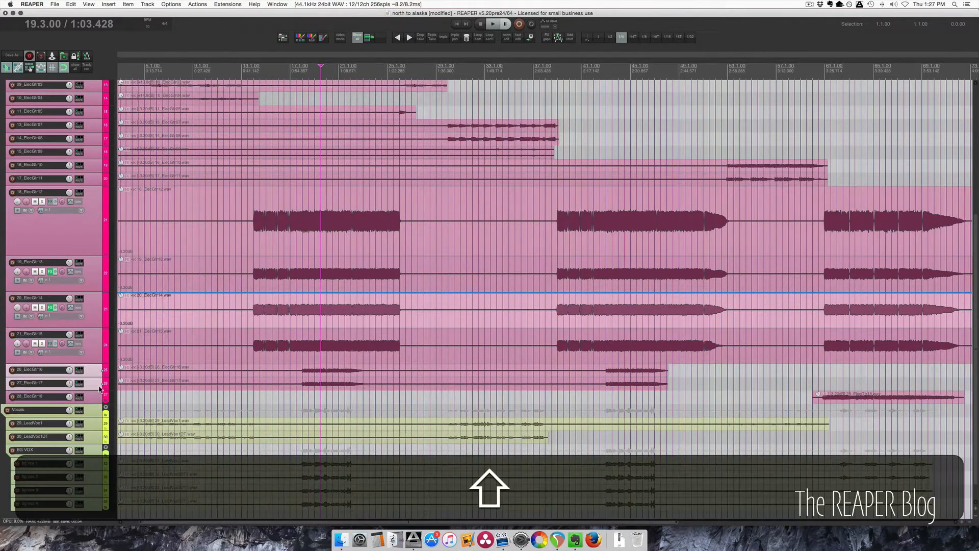
scroll(108, 387, up, 3)
click(41, 380)
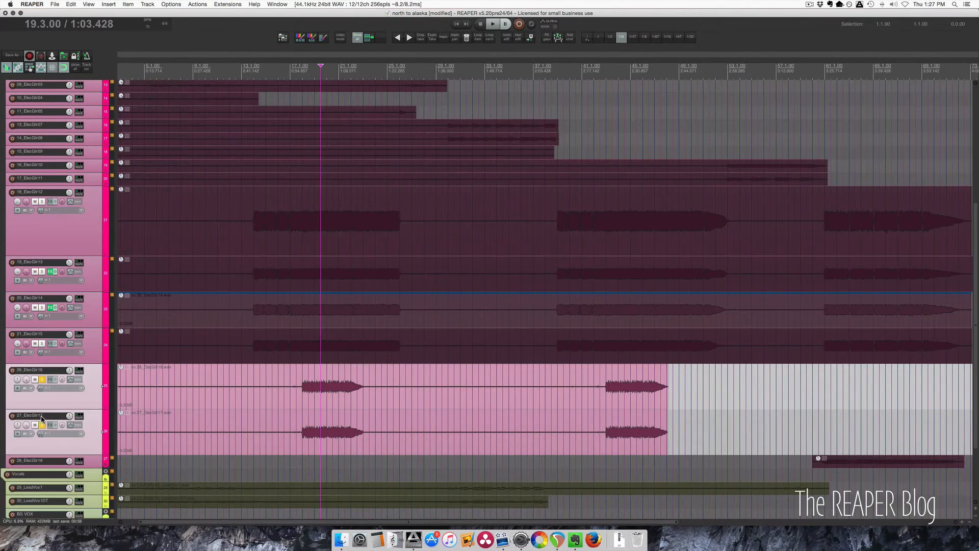
Step: Listen to the soloed 26_ElecGtr16 and 27_ElecGtr17 tracks from bar 20
click(326, 396)
key(space)
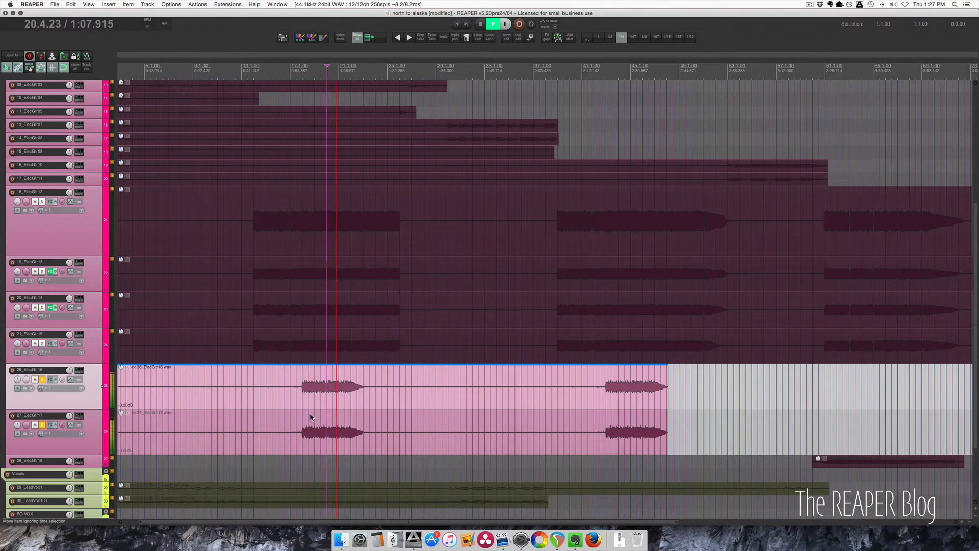
key(space)
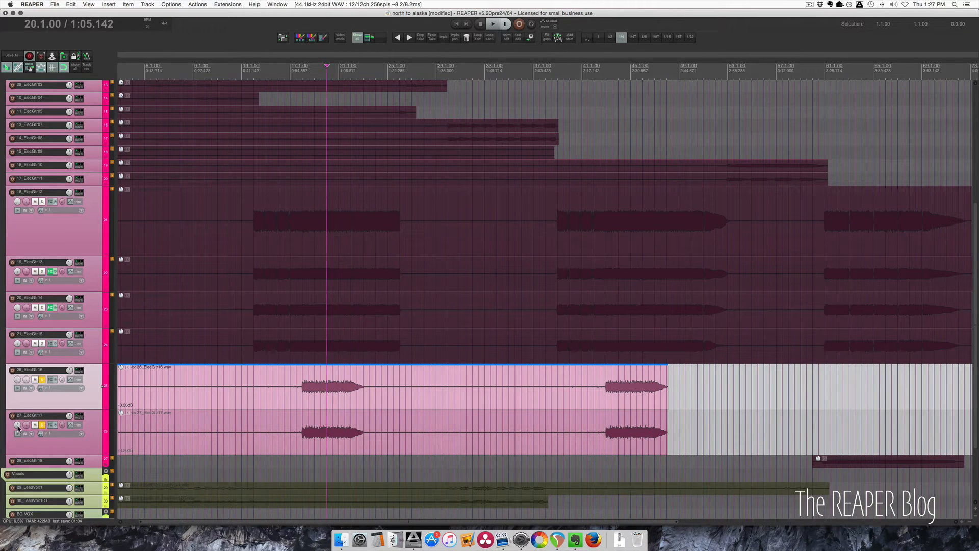
key(space)
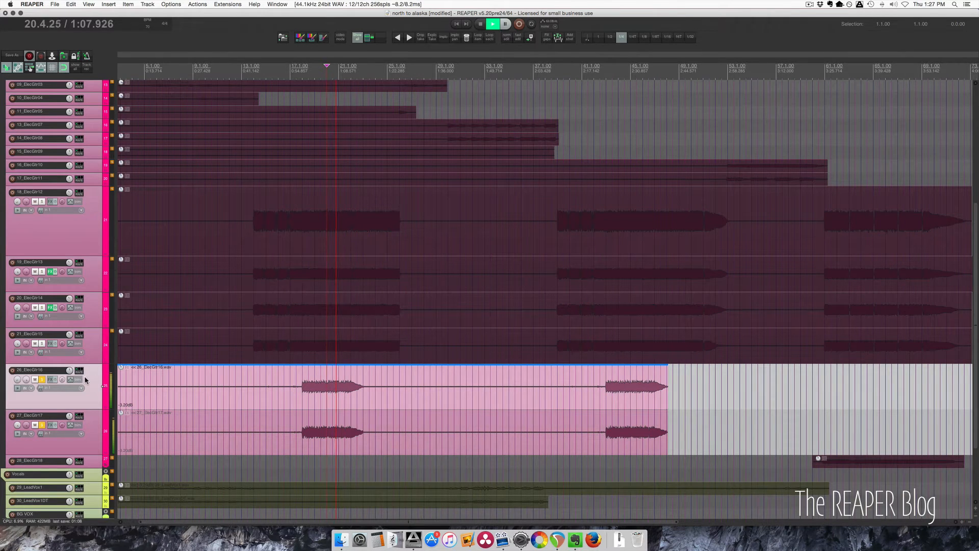
key(space)
Step: Solo tracks 18_ElecGtr12 through 21_ElecGtr15 along with the pair and listen to all six guitars from bar 20
drag(42, 344, 42, 230)
key(space)
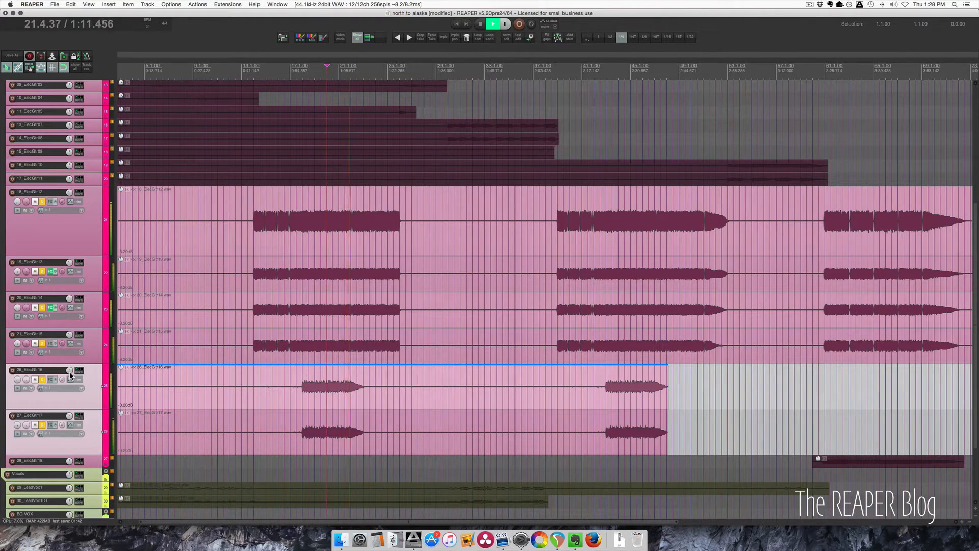
key(space)
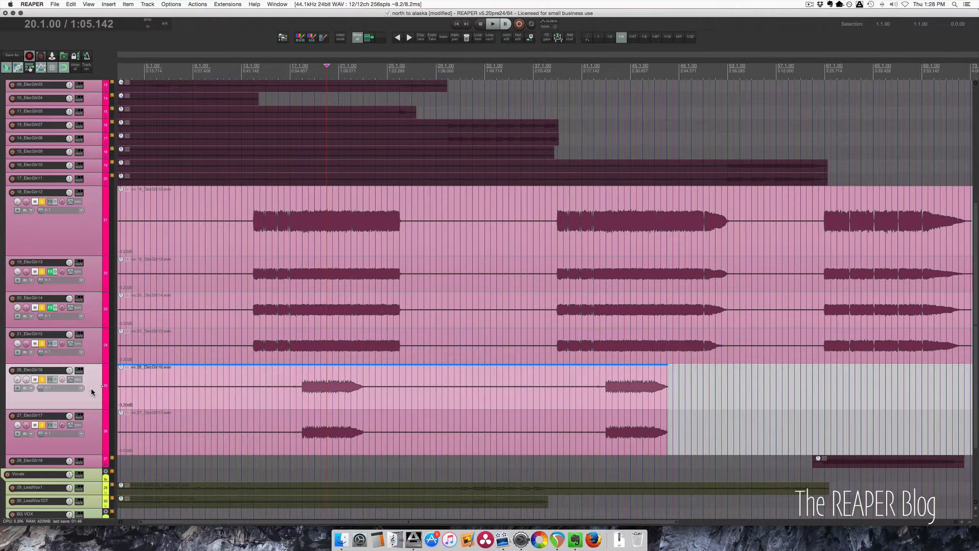
key(space)
key(space)
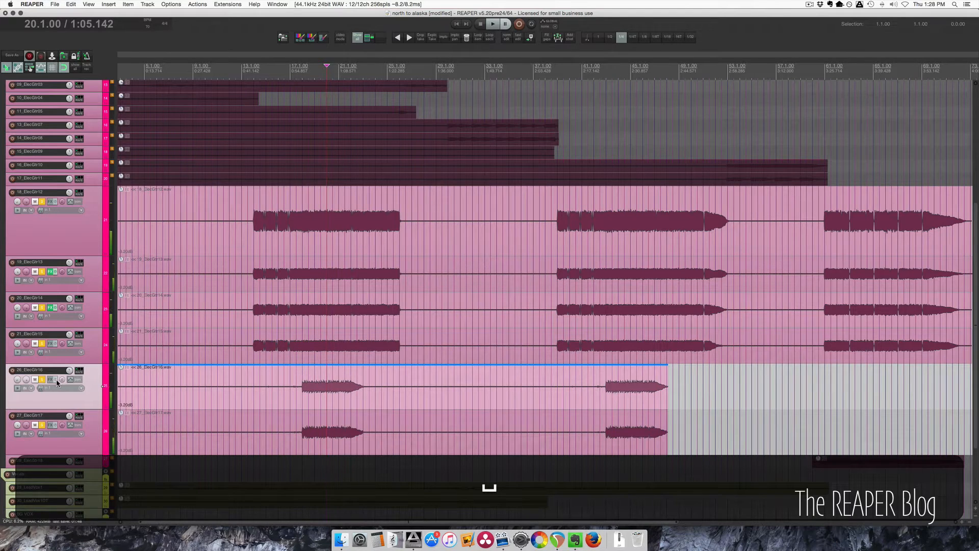
Step: Add ReaEQ to 26_ElecGtr16 and set band 3 to about 3 kHz, -0.2 dB gain and 1.60 octave bandwidth
right_click(48, 381)
mouse_move(77, 387)
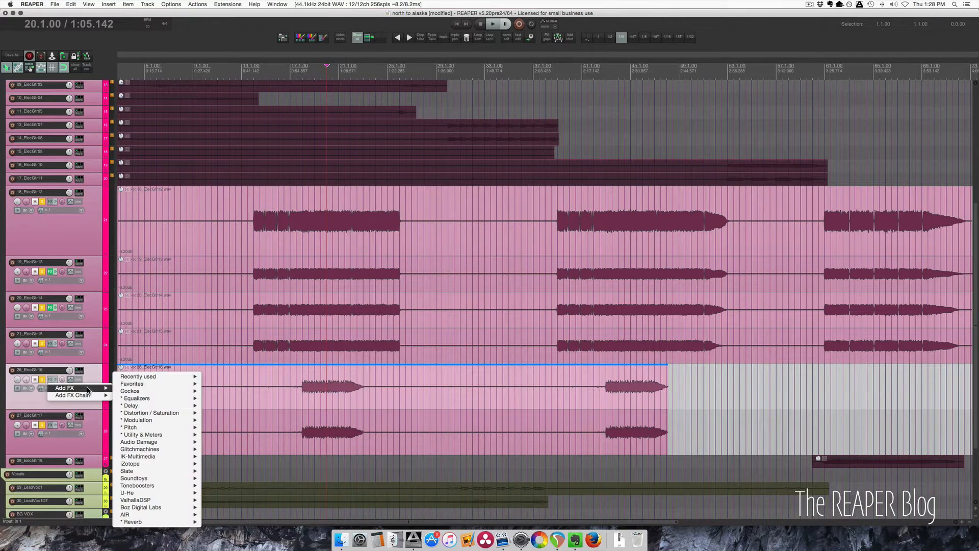
mouse_move(135, 378)
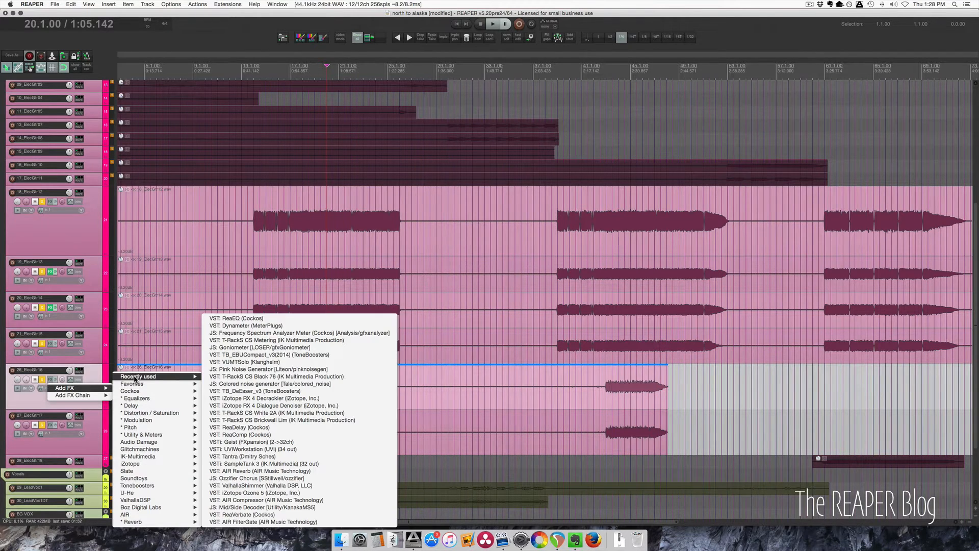
click(235, 319)
key(space)
drag(354, 408, 390, 408)
key(space)
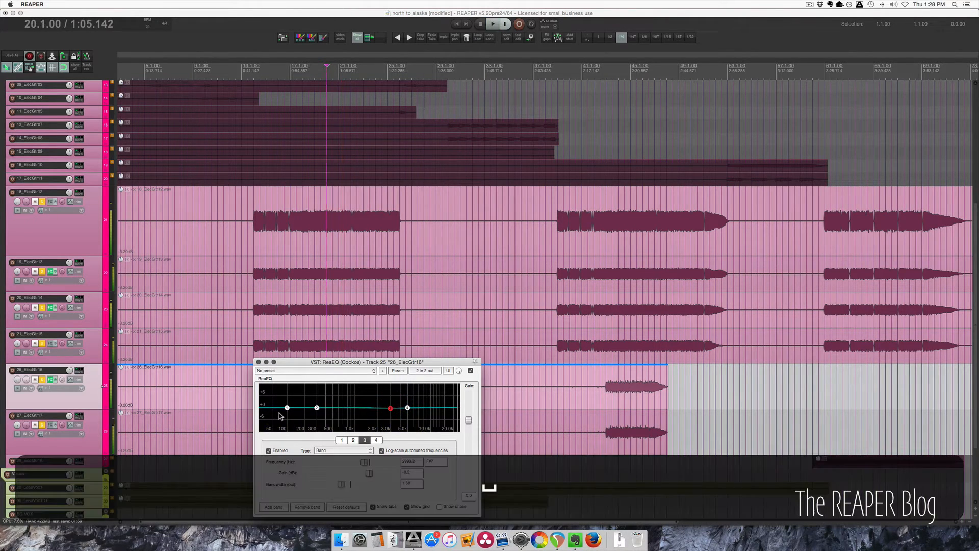
Step: Drop the band 1 low shelf on 26_ElecGtr16 to -inf at about 532.9 Hz and solo only that track during playback
drag(301, 362, 439, 317)
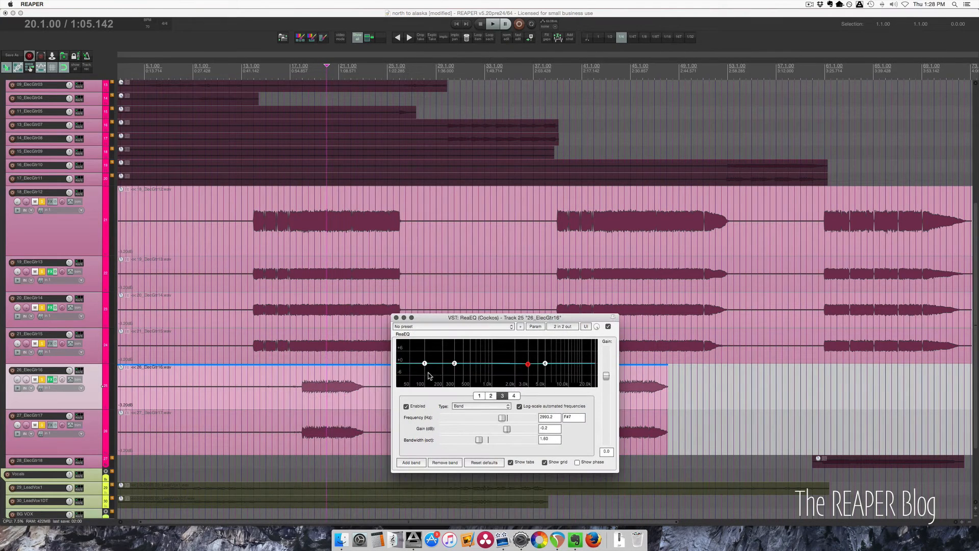
drag(424, 364, 475, 387)
key(space)
alt+super+click(43, 380)
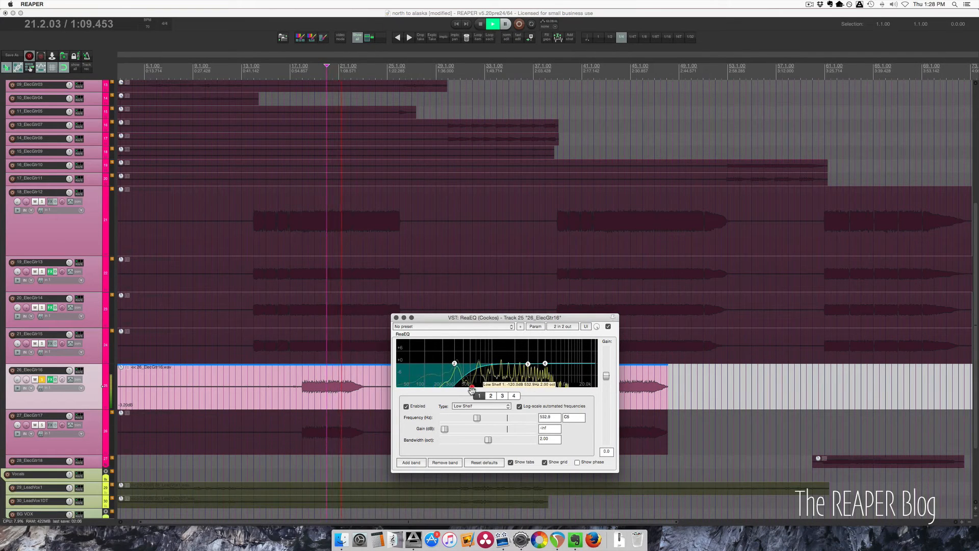
Step: Boost band 3 on 26_ElecGtr16 by about 5.7 dB near 2458.8 Hz, then stop playback and unsolo the track
mouse_move(528, 364)
mouse_down()
mouse_move(488, 350)
mouse_move(521, 352)
mouse_up()
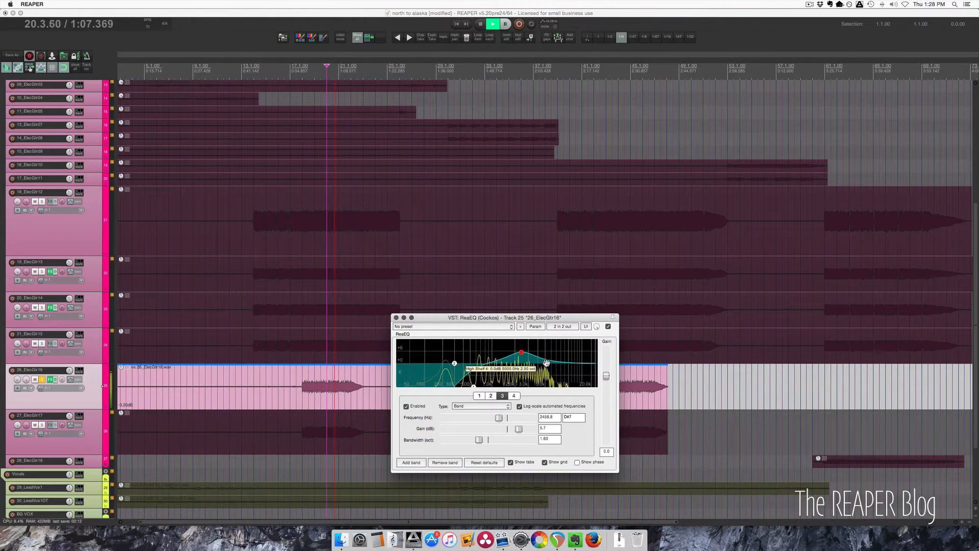
key(space)
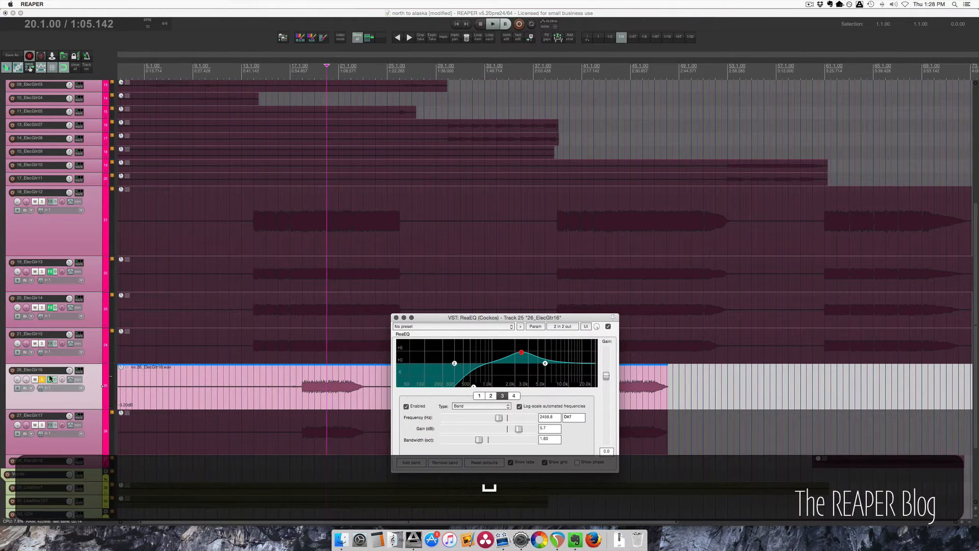
click(42, 379)
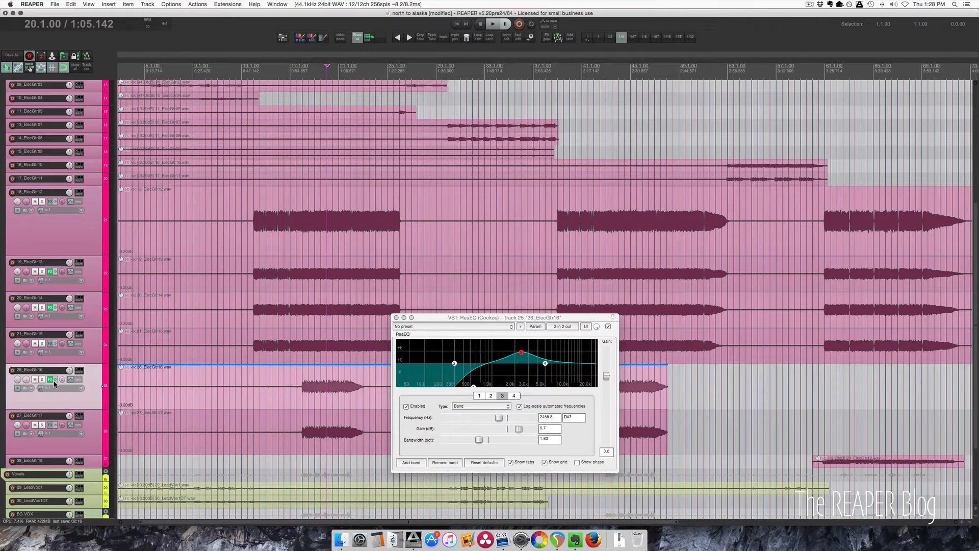
Step: Copy the ReaEQ plug-in from 26_ElecGtr16 to 27_ElecGtr17
click(51, 380)
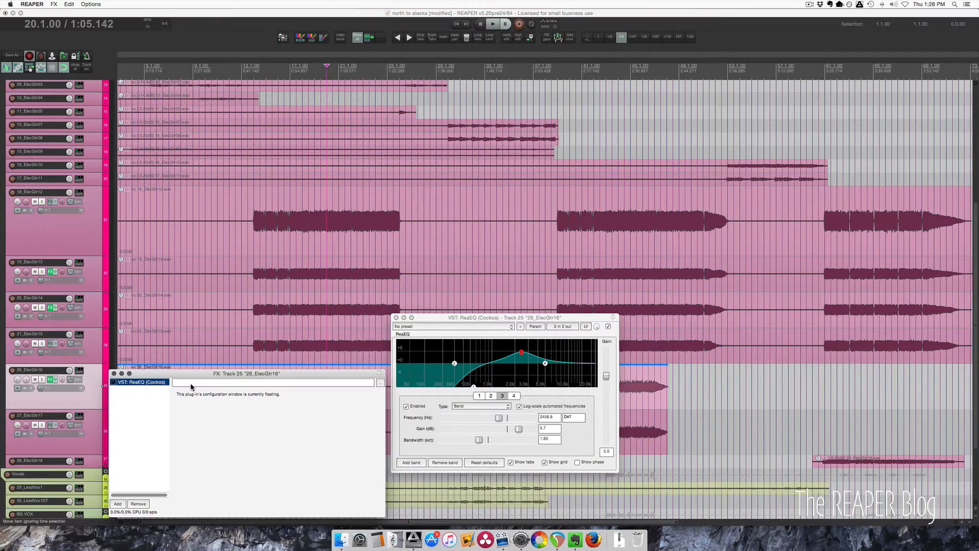
drag(215, 374, 472, 315)
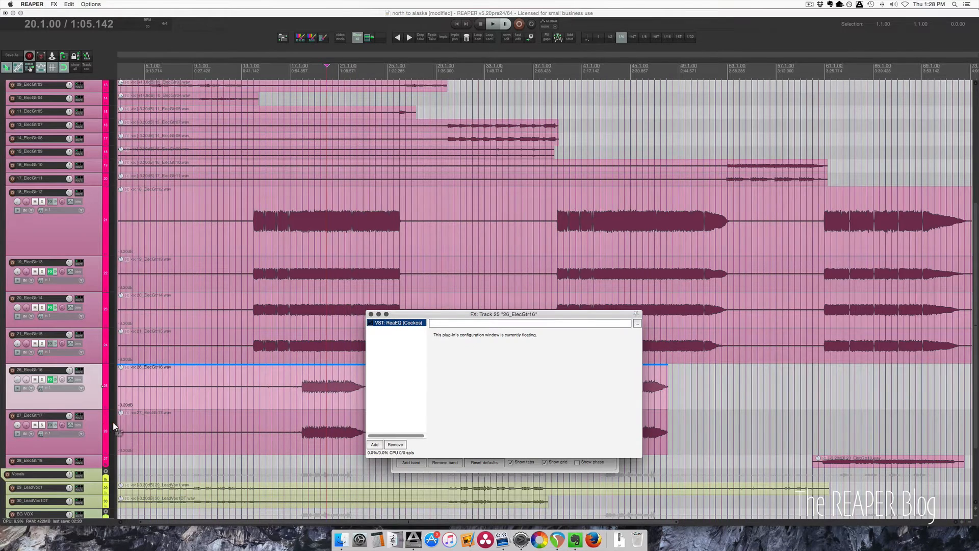
click(51, 425)
Step: Play 26_ElecGtr16 and 27_ElecGtr17 soloed, set band 3 on 27_ElecGtr17 to about 3943.4 Hz and 6.3 dB, and clear the solos
click(42, 426)
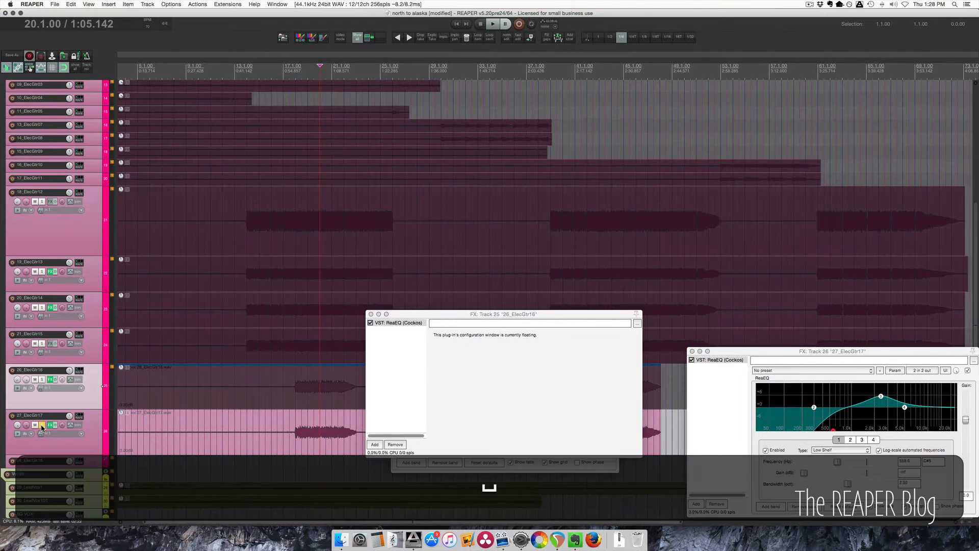
key(space)
click(42, 380)
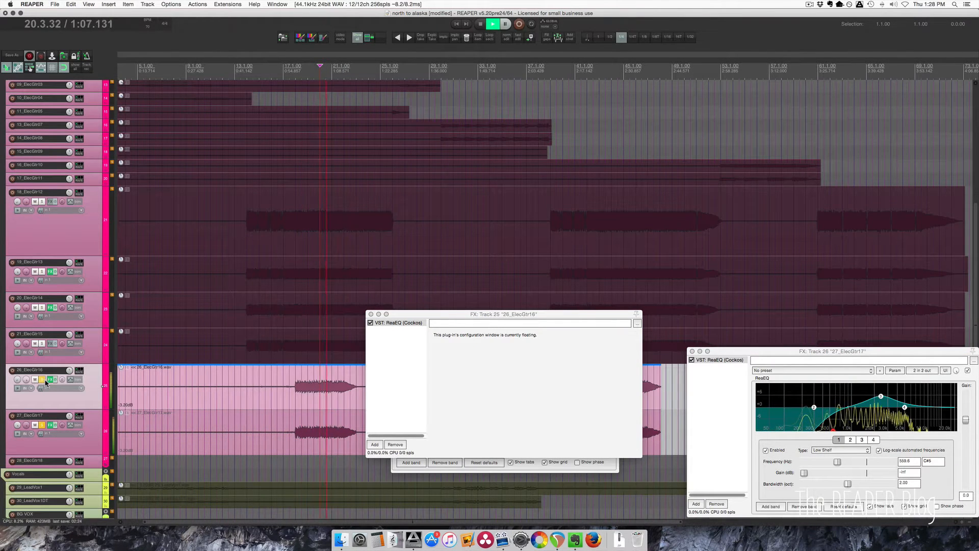
click(881, 396)
drag(880, 396, 897, 395)
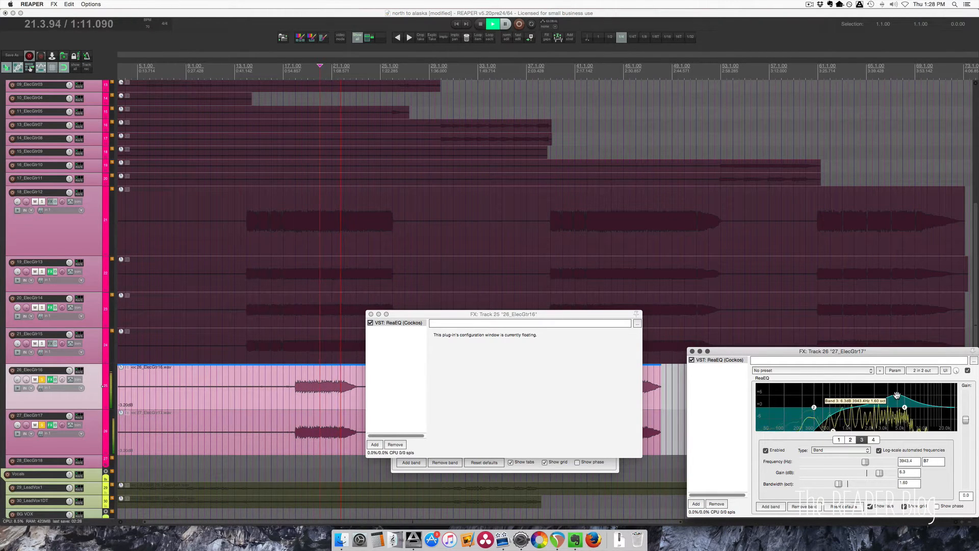
key(space)
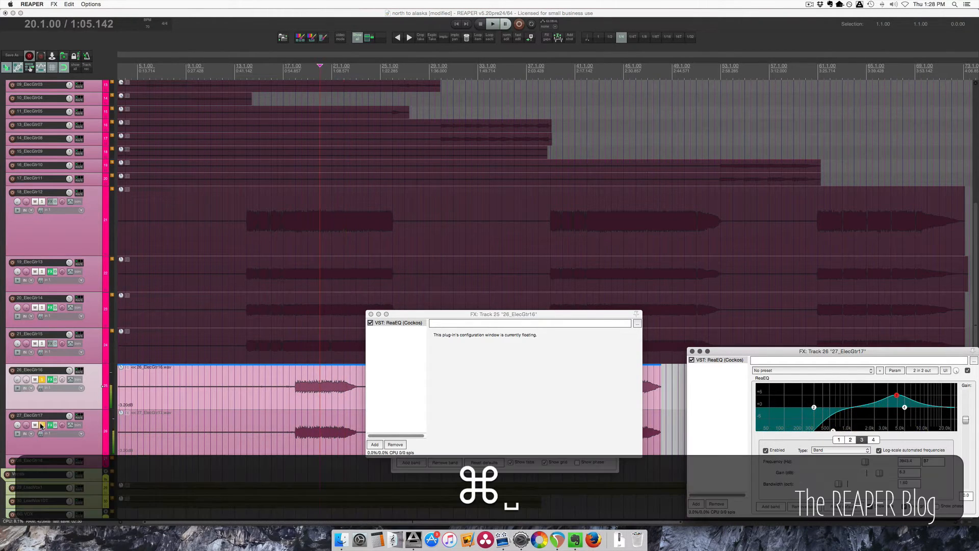
key(super+a)
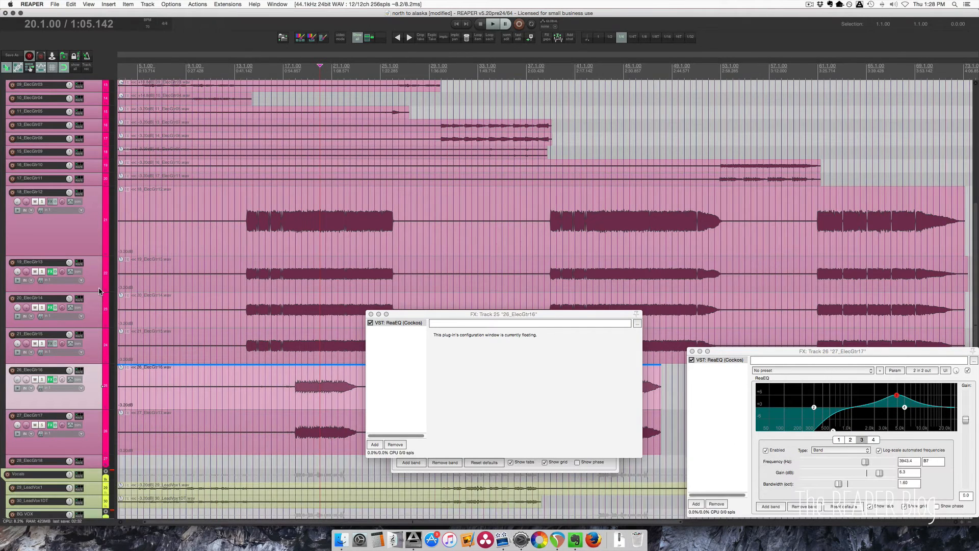
Step: Solo the Electric GTRS folder, listen to all guitars from bar 20, and close the open FX windows
scroll(99, 291, up, 3)
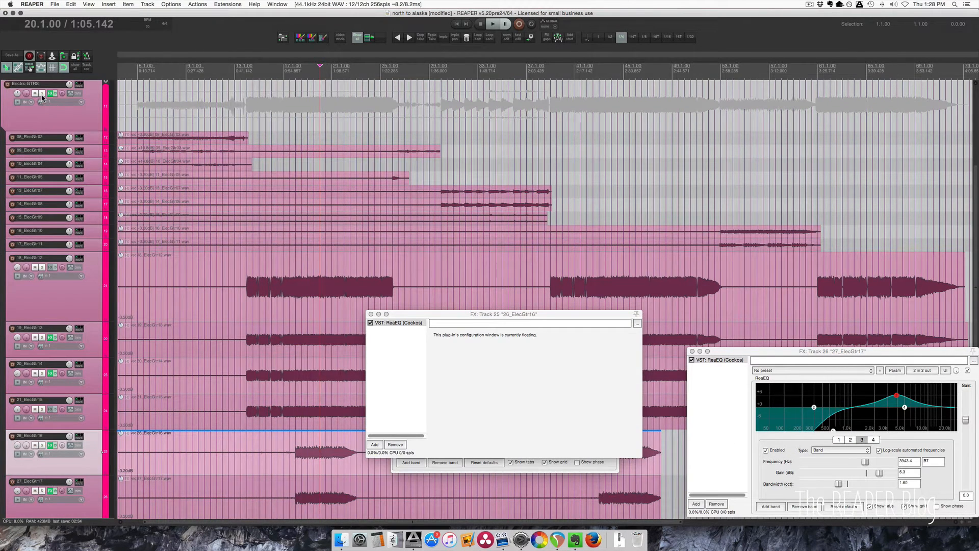
key(space)
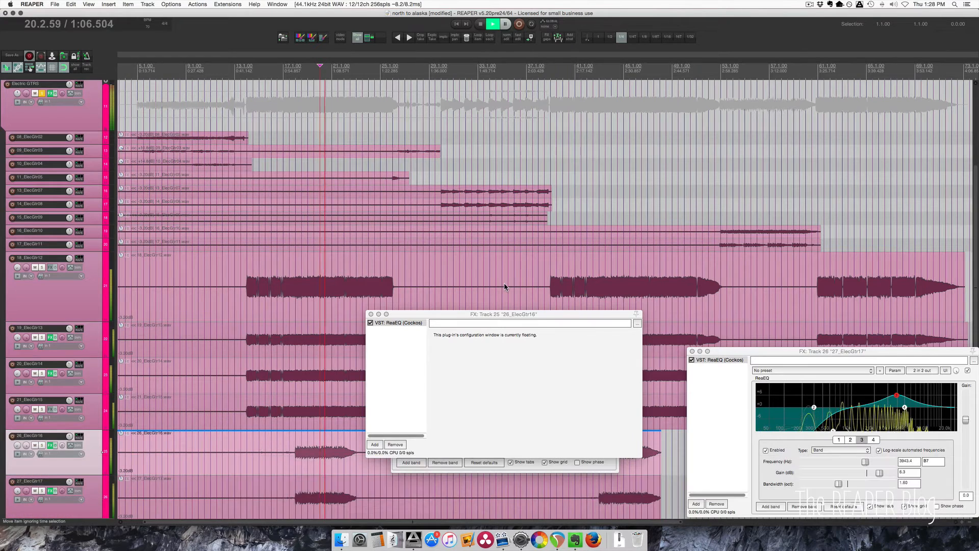
key(super)
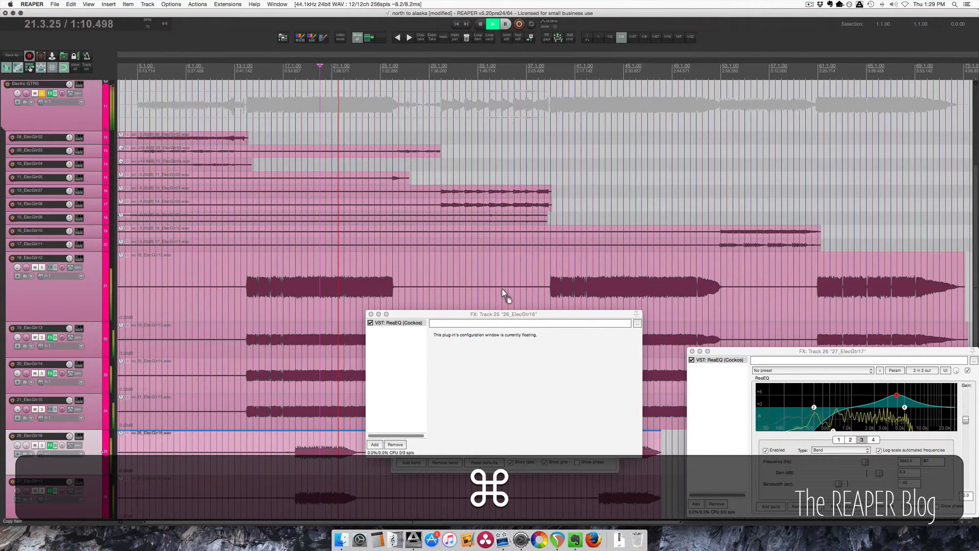
key(super+Escape)
Step: Select 26_ElecGtr16 and 27_ElecGtr17 together and replay the guitar folder from bar 20 to judge the pair
scroll(95, 438, down, 2)
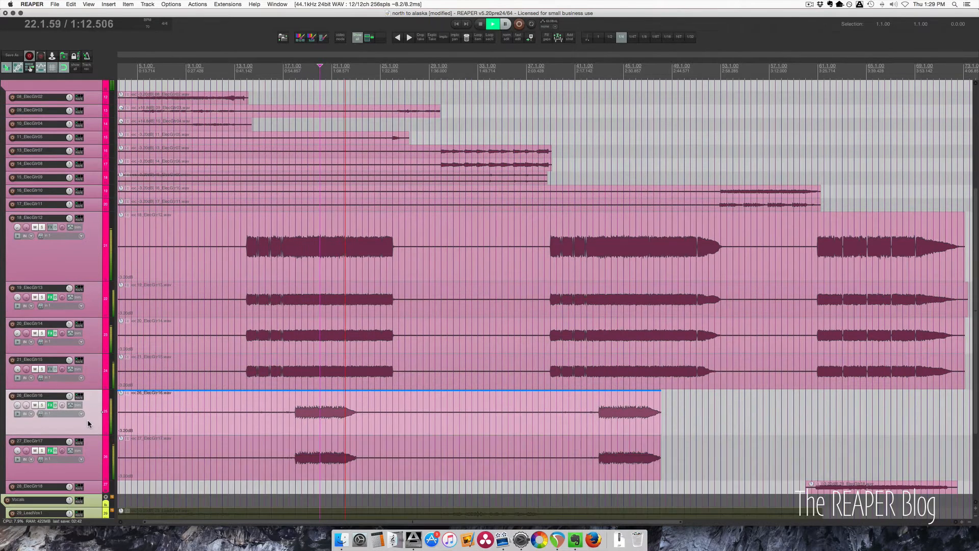
shift+click(89, 437)
key(space)
key(space)
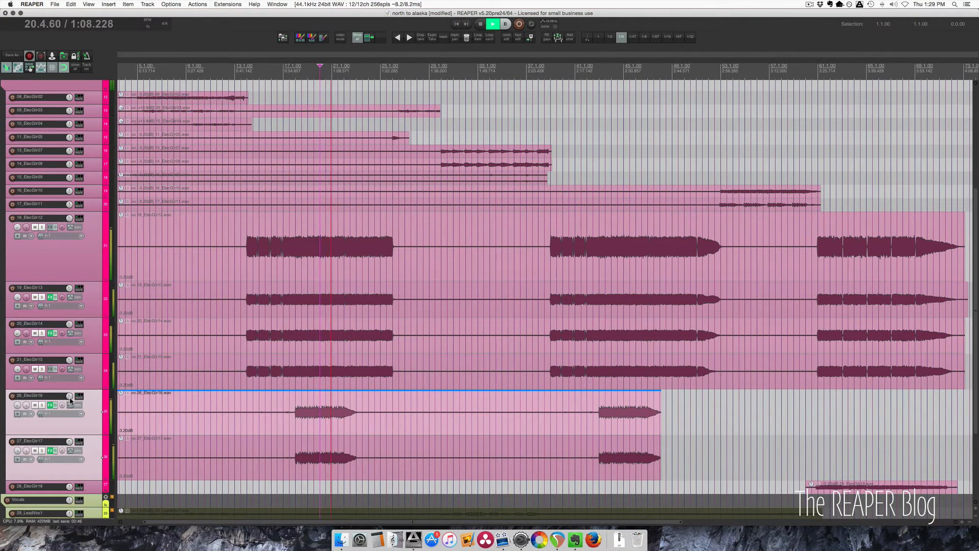
key(space)
Step: Solo the Bass and Drums folders with Electric GTRS, listen to them together from bar 20, and clear all solos
scroll(2, 120, up, 6)
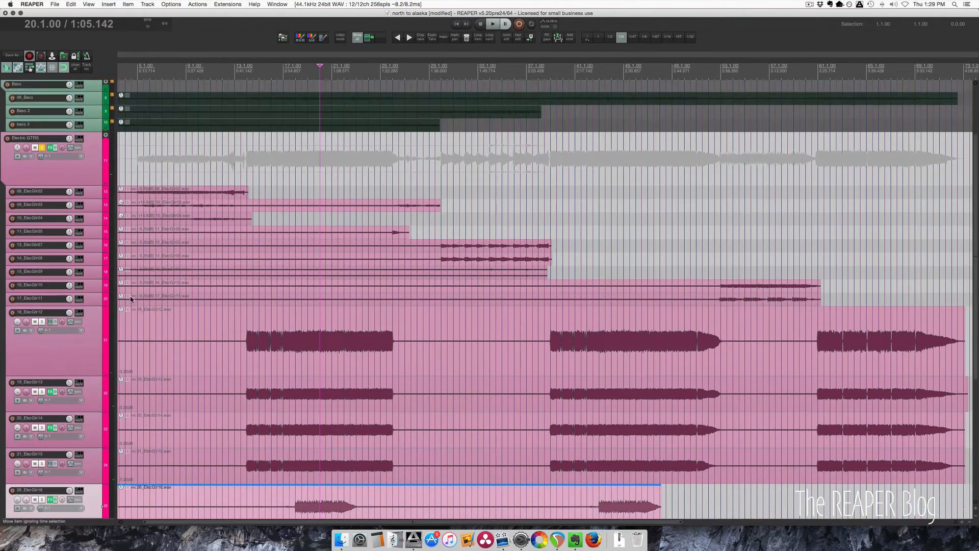
click(85, 171)
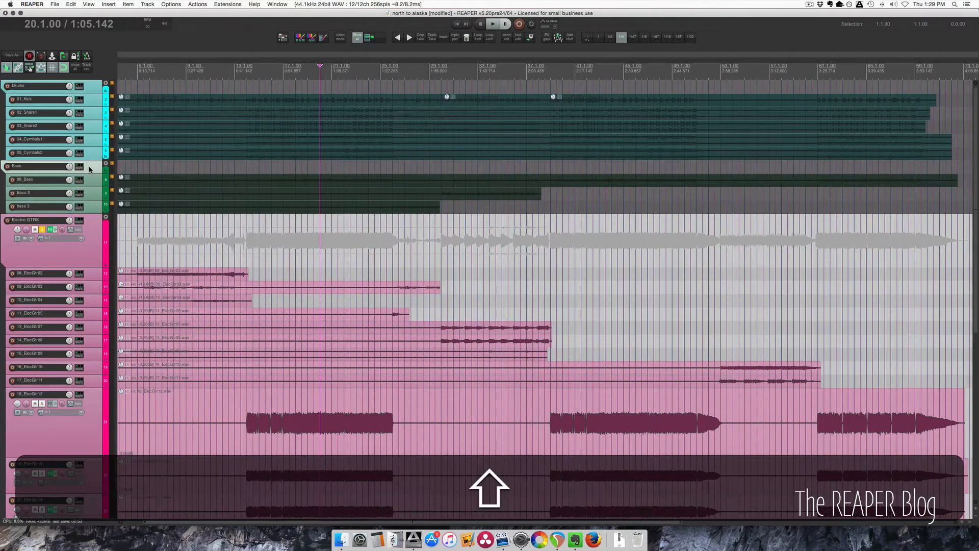
key(shift+s)
click(93, 101)
key(shift+s)
key(shift+space)
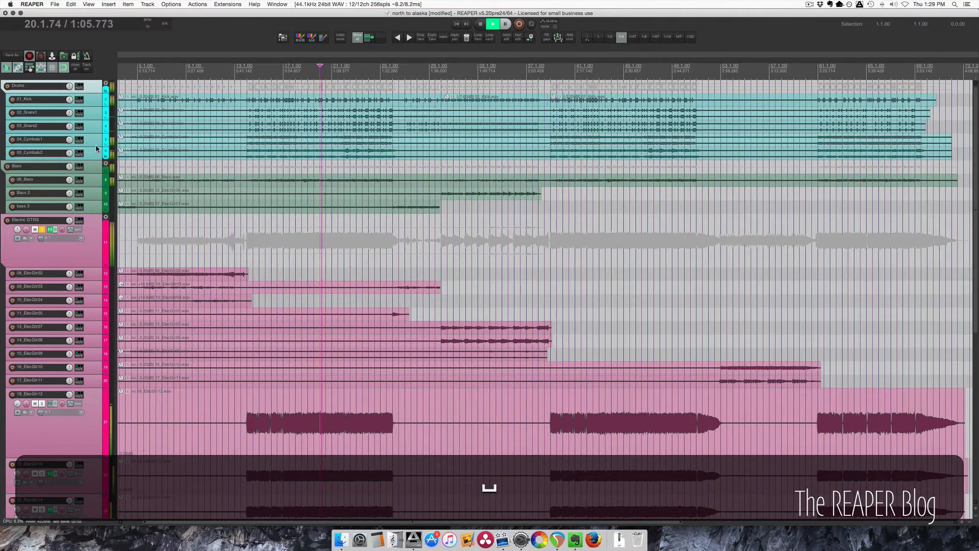
scroll(113, 213, down, 4)
scroll(114, 214, up, 1)
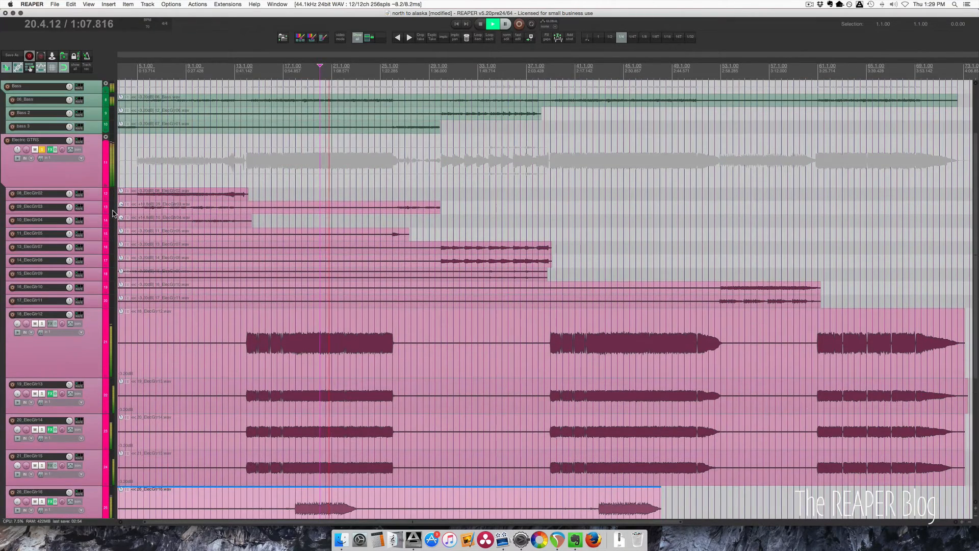
scroll(113, 213, up, 4)
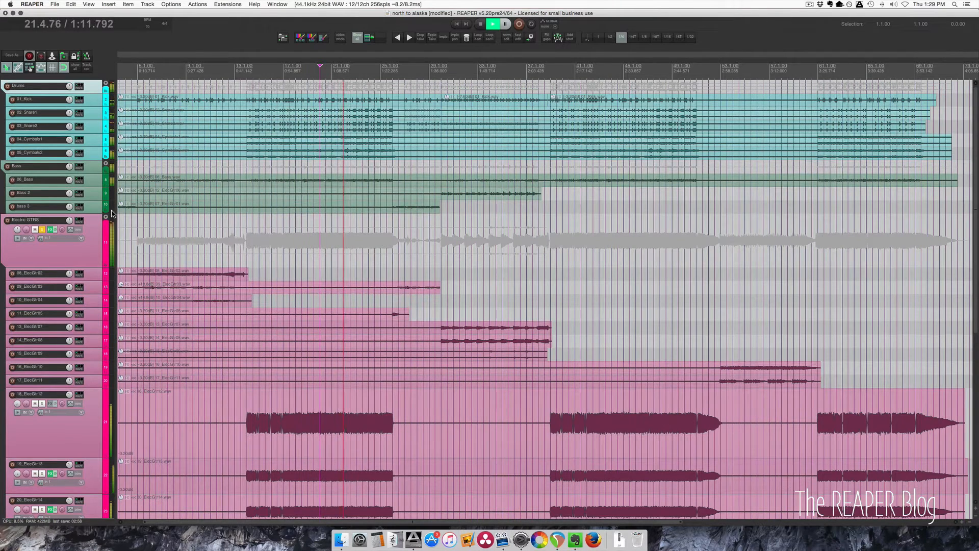
key(space)
super+click(41, 229)
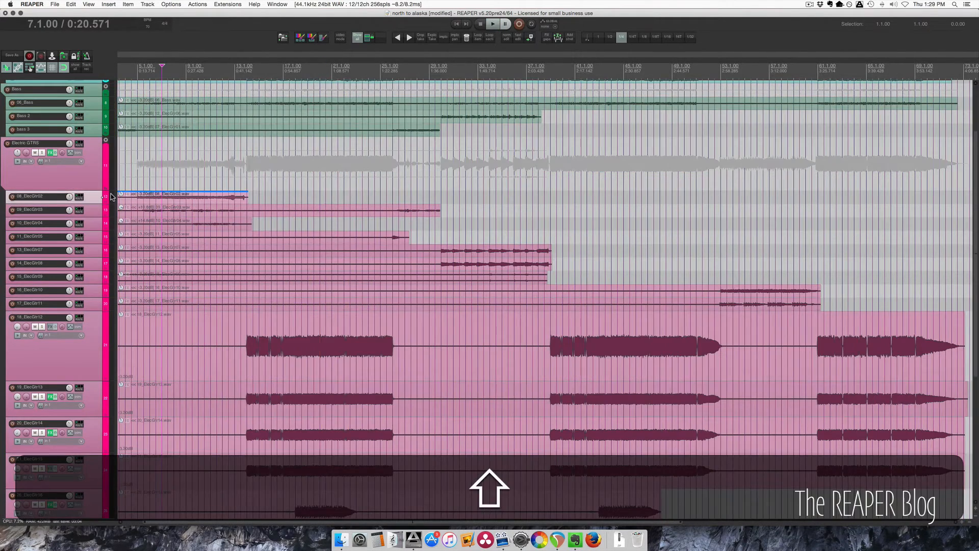
Step: Listen to 08_ElecGtr02 soloed from bar 7 with its track enlarged, then unsolo it
key(shift+space)
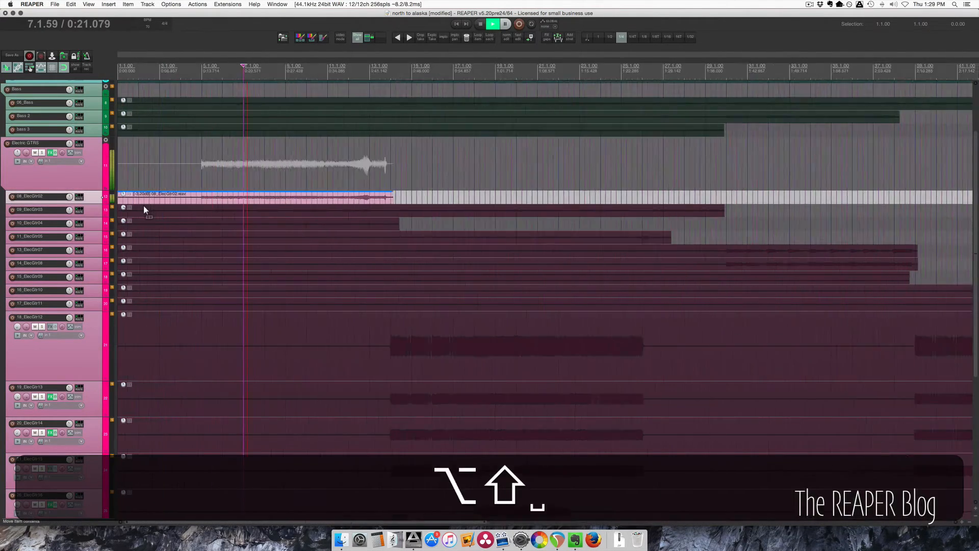
scroll(182, 206, up, 2)
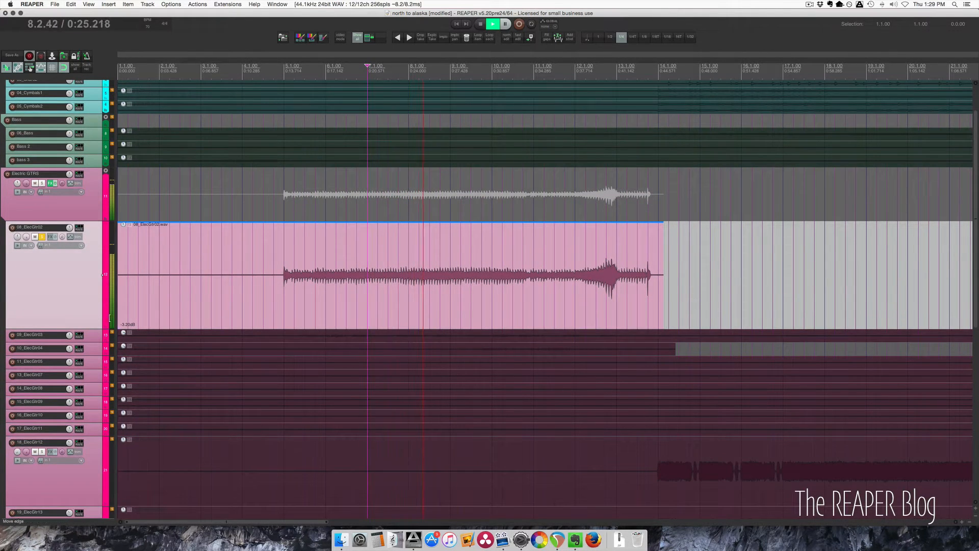
key(space)
click(42, 236)
Step: Solo 09_ElecGtr03 and listen to it on its own
click(129, 336)
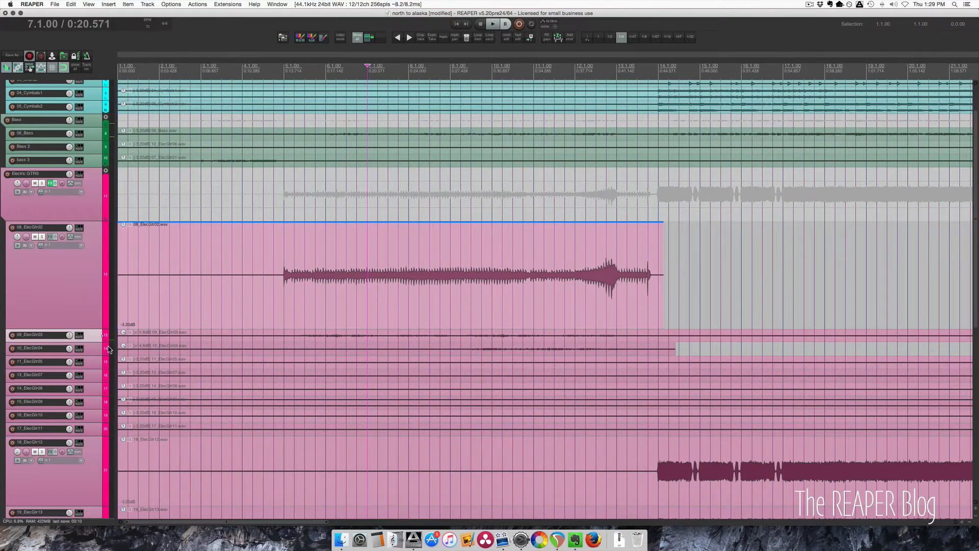
key(shift+s)
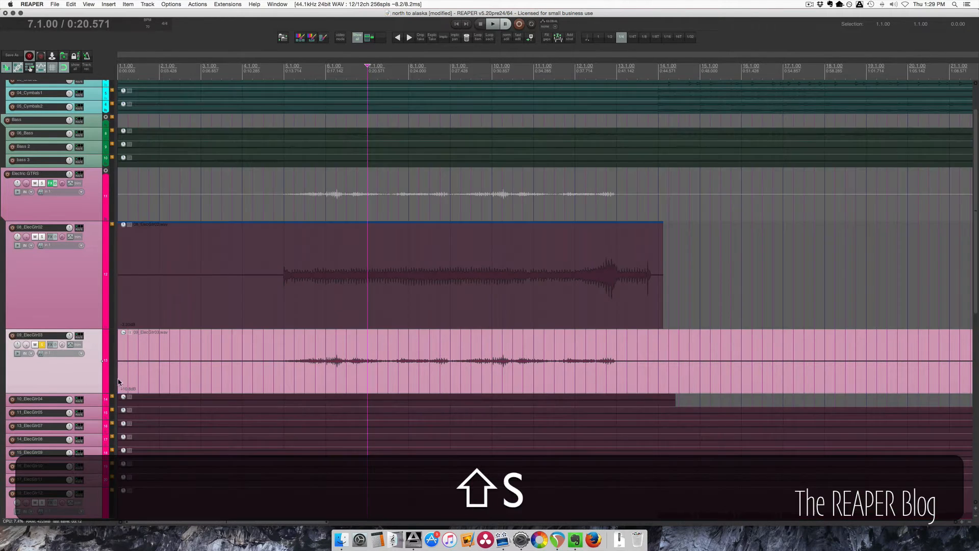
key(shift+space)
Step: Solo 08_ElecGtr02, listen to it from its start at bar 5, and unsolo it
click(284, 291)
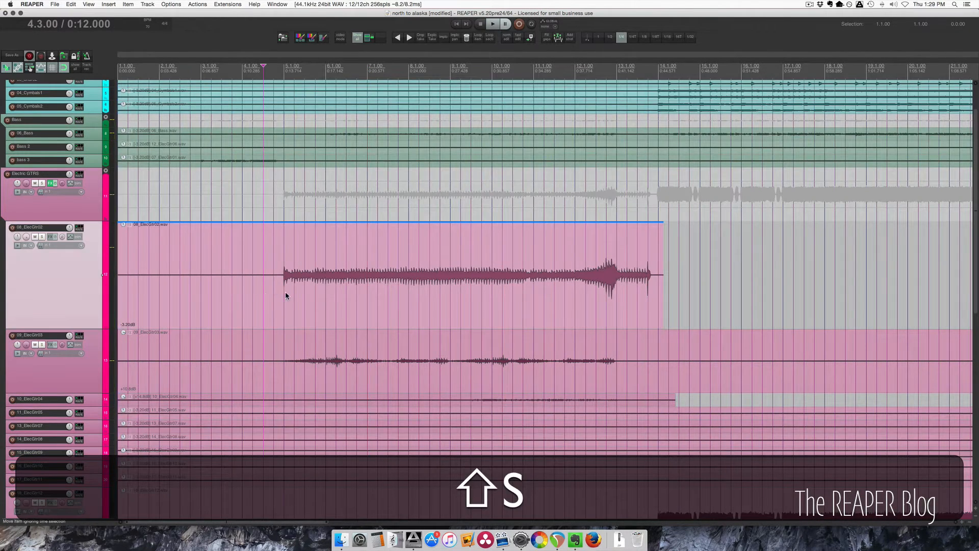
key(shift+s)
key(shift+space)
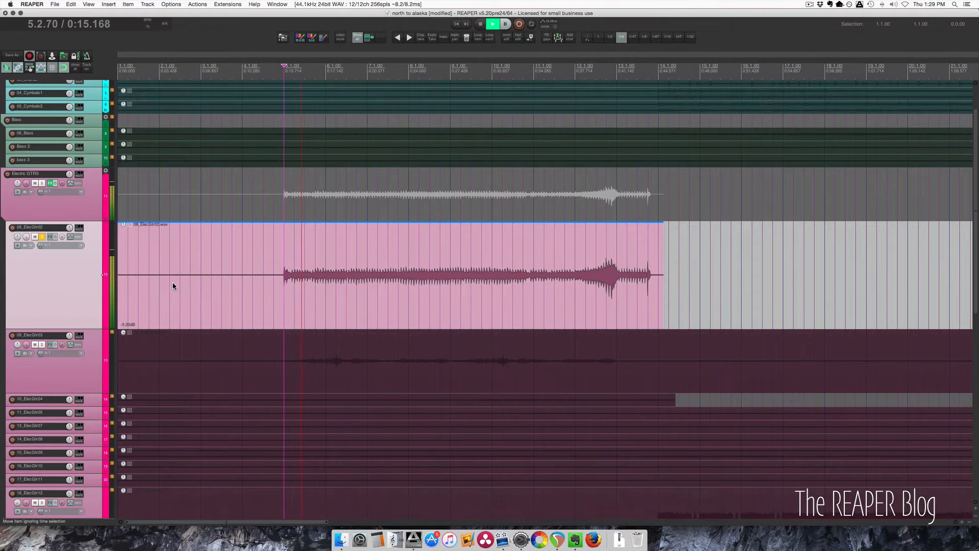
key(space)
key(shift+s)
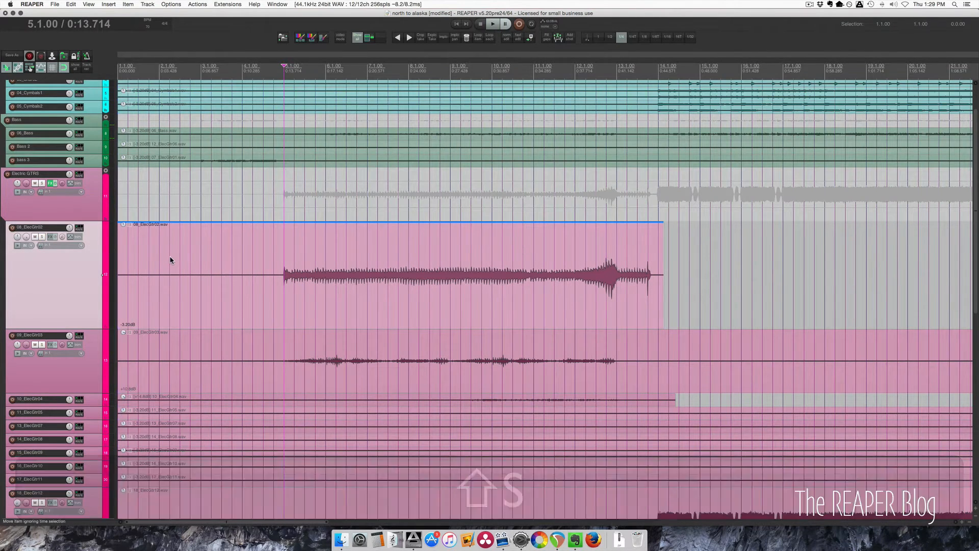
Step: Listen to the full mix from bar 5 while examining the guitar tracks in the intro
key(space)
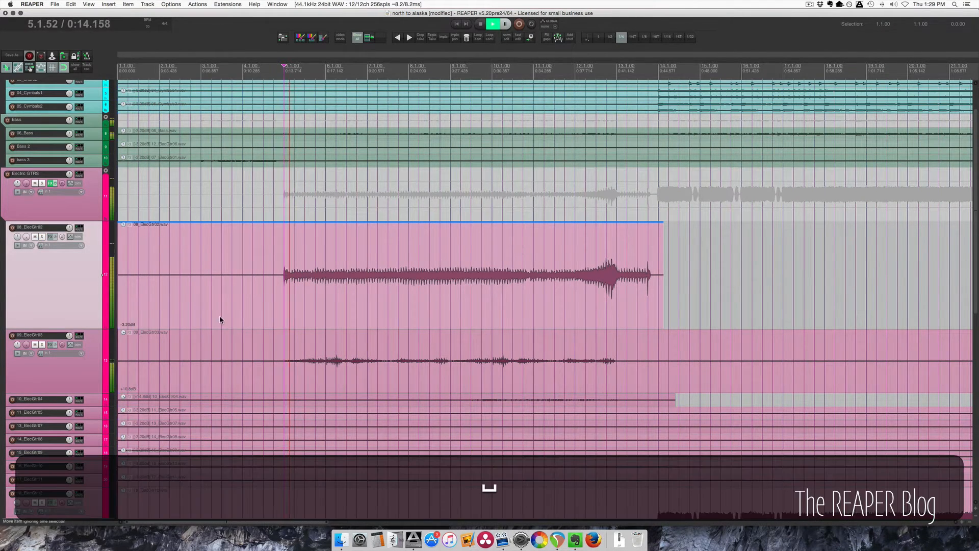
scroll(221, 328, down, 4)
scroll(226, 330, down, 2)
scroll(227, 330, down, 2)
scroll(225, 331, up, 3)
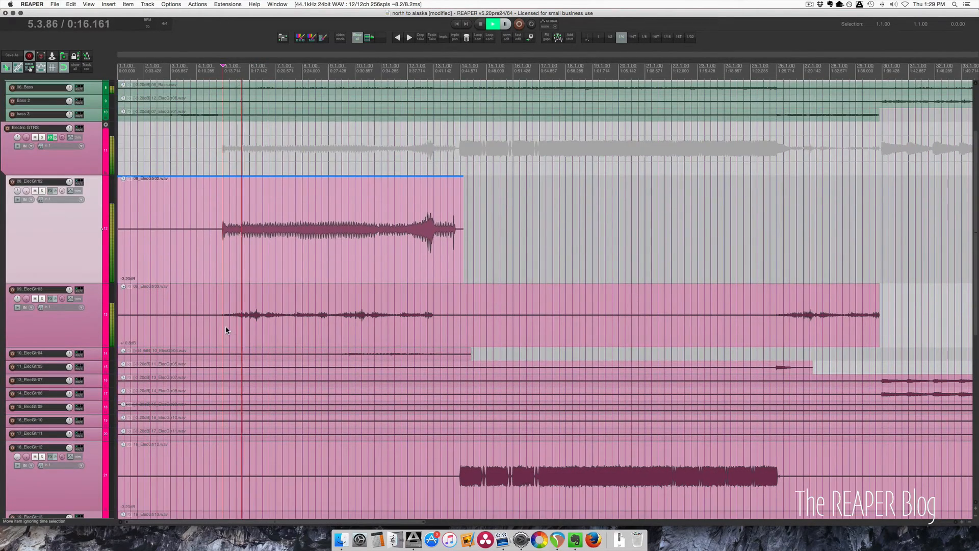
Step: Add ReaEQ to 08_ElecGtr02 and play that track soloed together with the Bass folder
key(space)
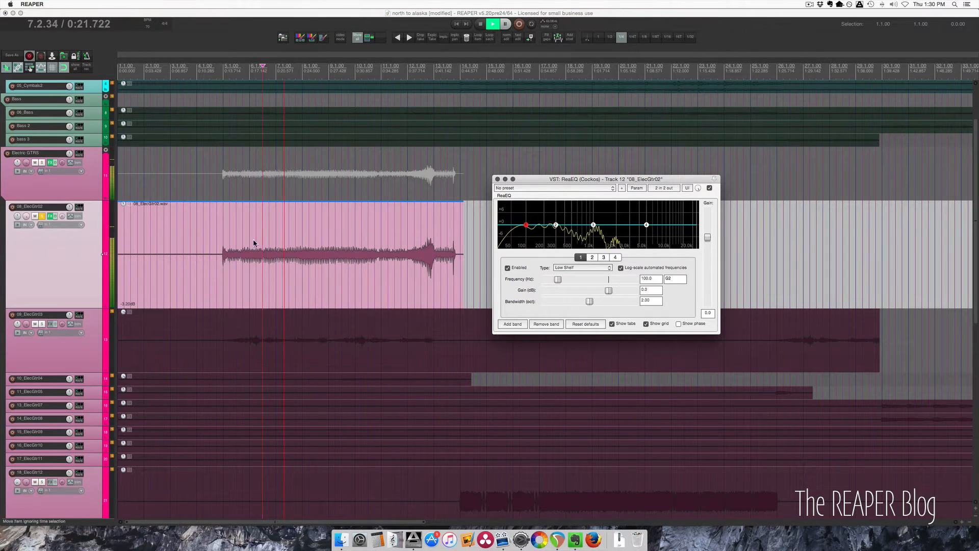
scroll(79, 134, up, 3)
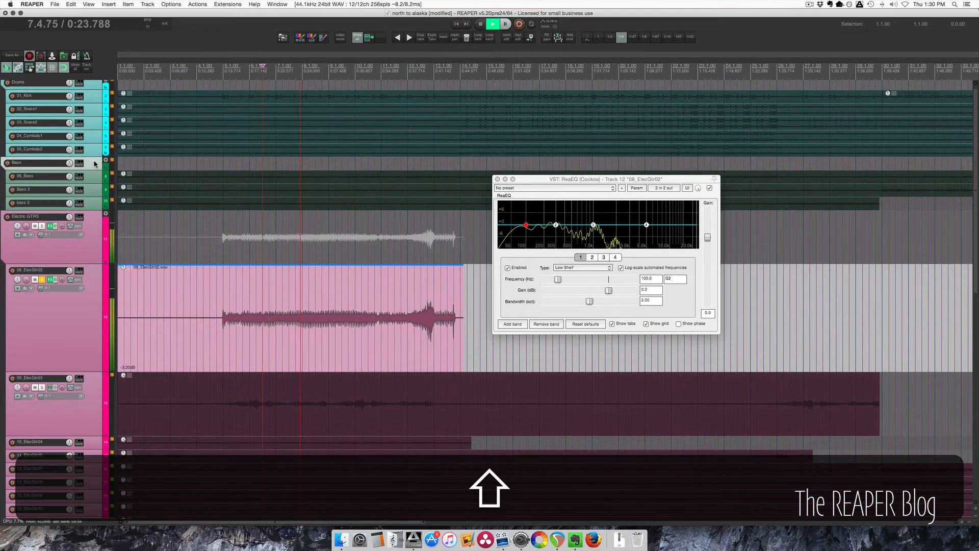
key(shift+s)
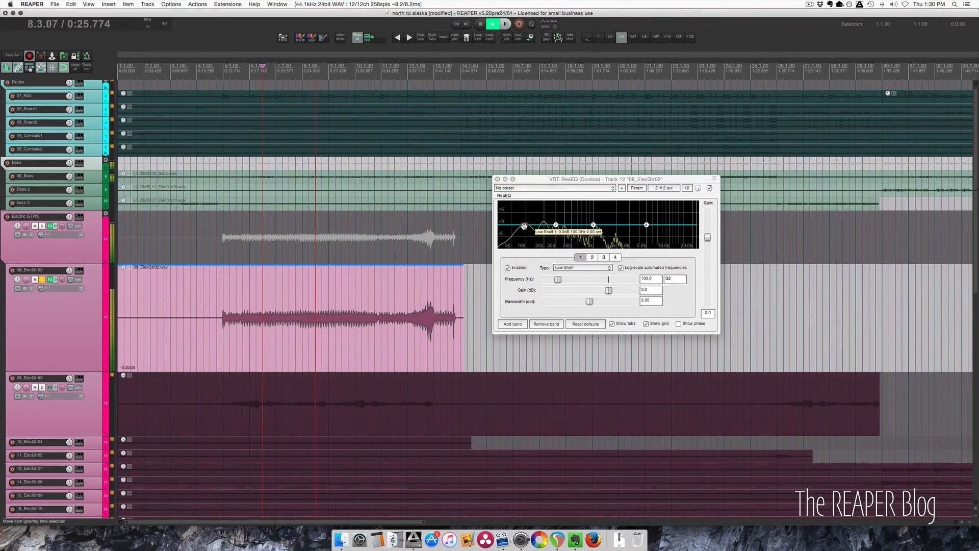
Step: Drop the 08_ElecGtr02 low shelf to -inf at about 260.1 Hz and its high shelf to -inf at about 3345.1 Hz, then replay
drag(526, 225, 552, 249)
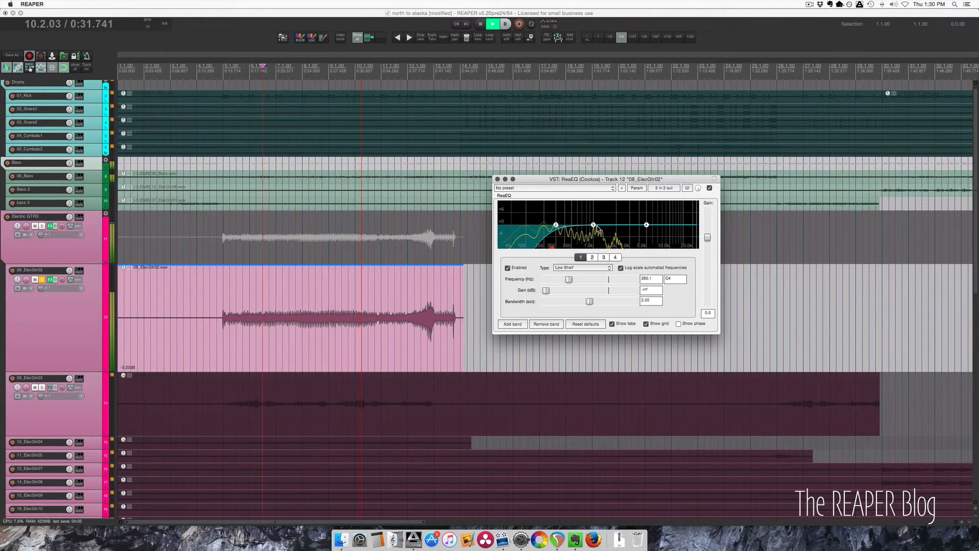
drag(594, 224, 633, 293)
key(space)
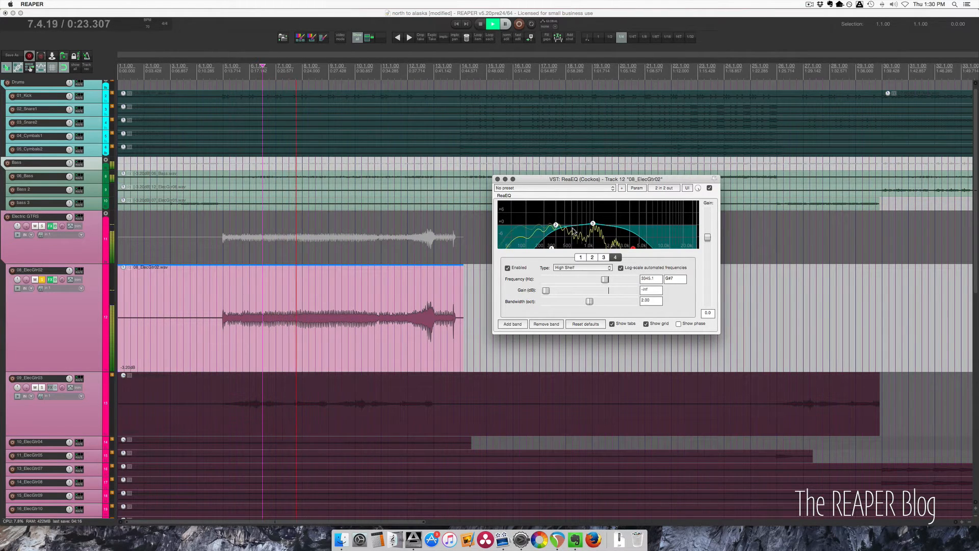
Step: Boost band 3 of the 08_ElecGtr02 ReaEQ to 2.9 dB at about 1.9 kHz, then stop playback and close the EQ
drag(556, 225, 615, 219)
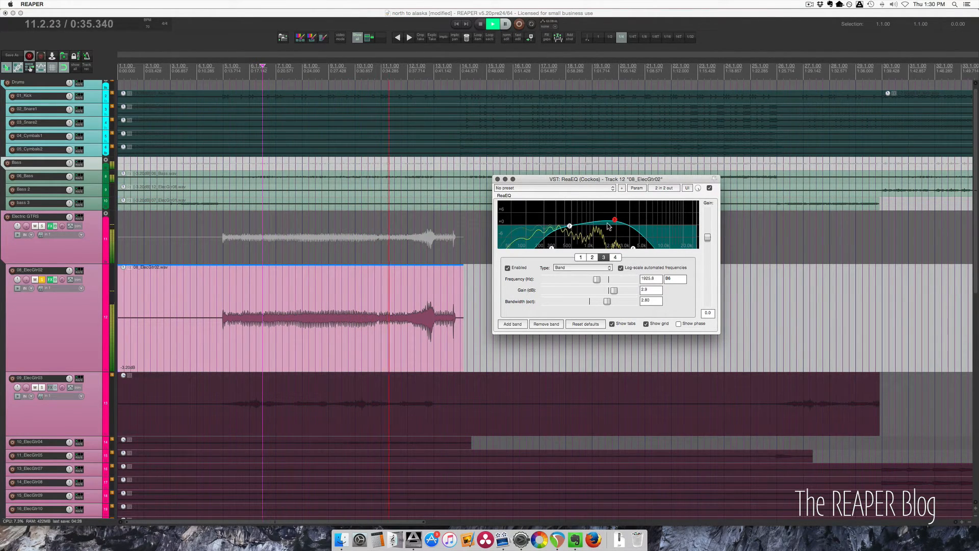
key(space)
click(497, 179)
Step: Enable a take volume envelope on the 08_ElecGtr02 item through its item properties
click(396, 338)
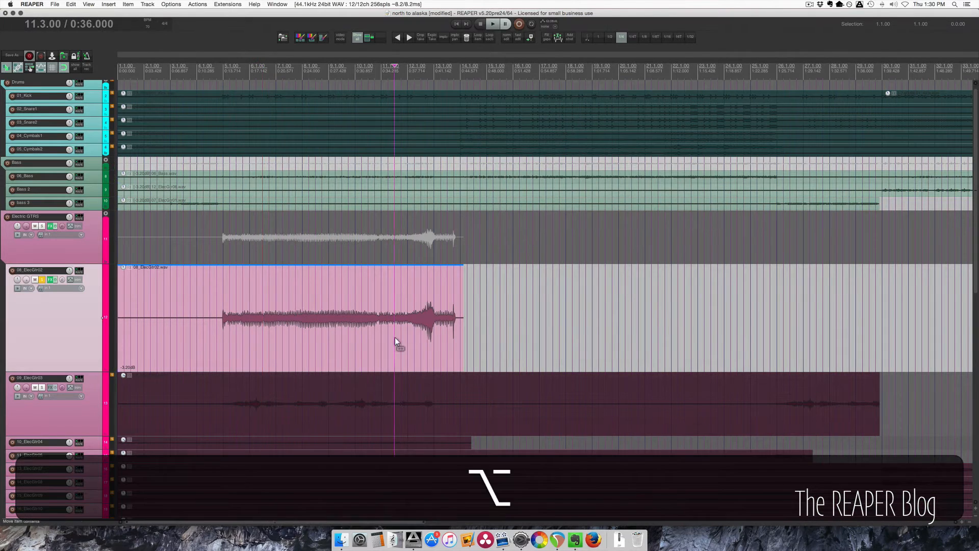
scroll(513, 341, up, 5)
click(442, 329)
scroll(440, 342, up, 5)
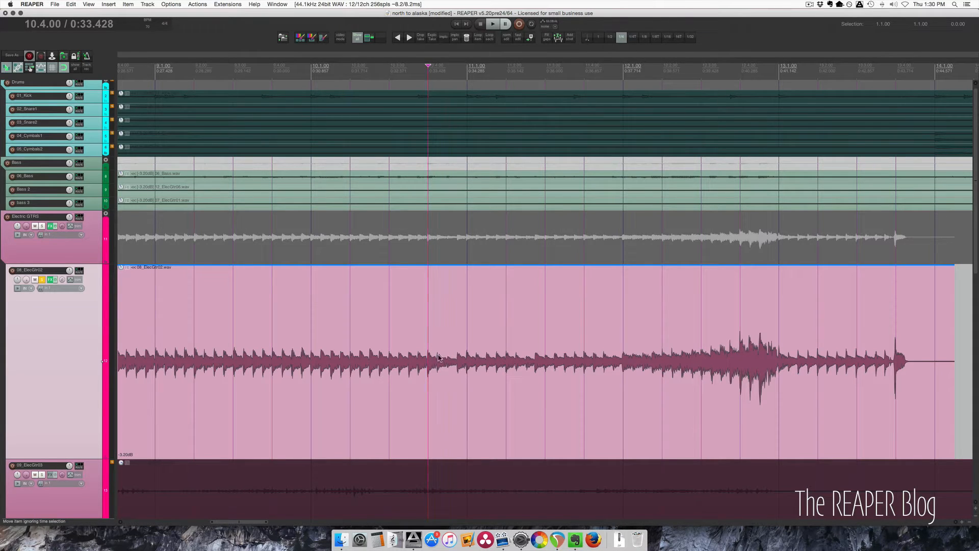
double_click(393, 390)
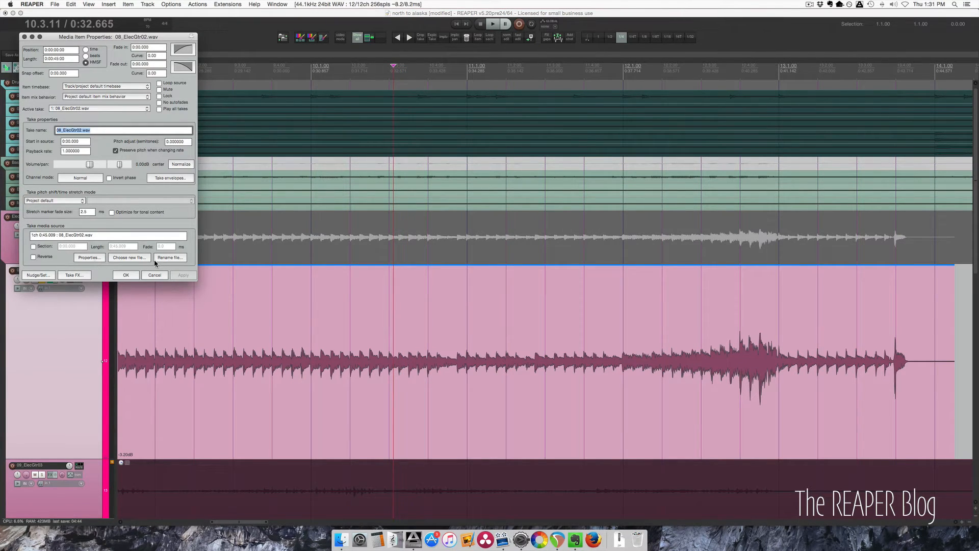
click(73, 275)
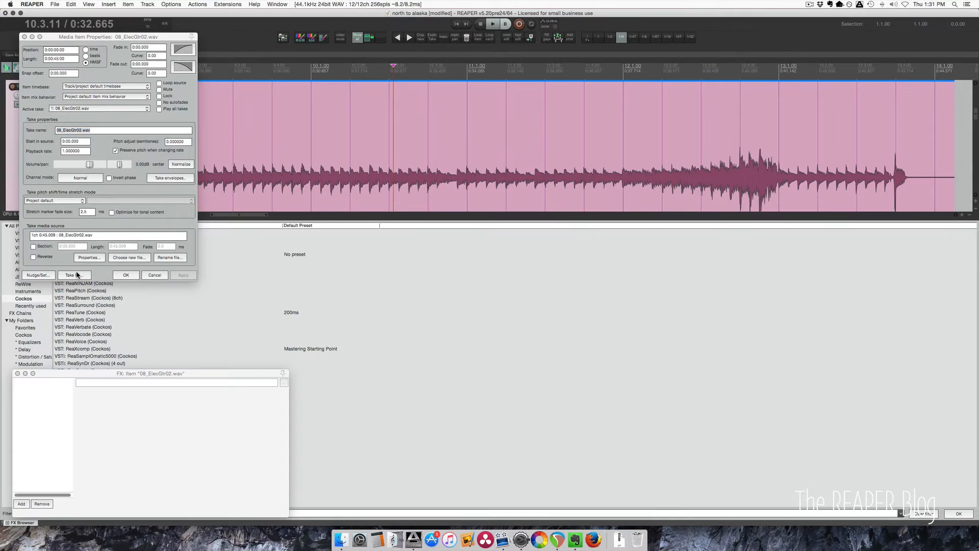
click(17, 374)
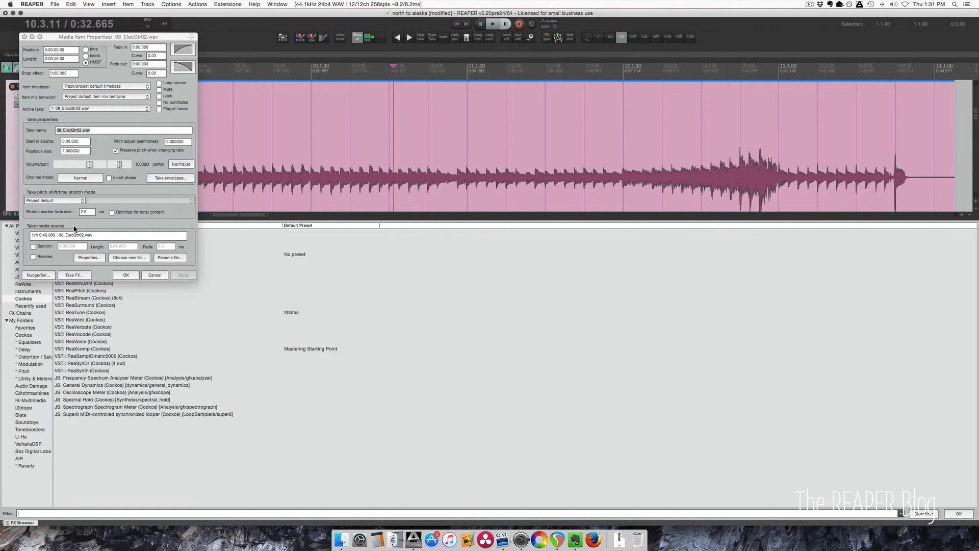
click(169, 178)
click(213, 217)
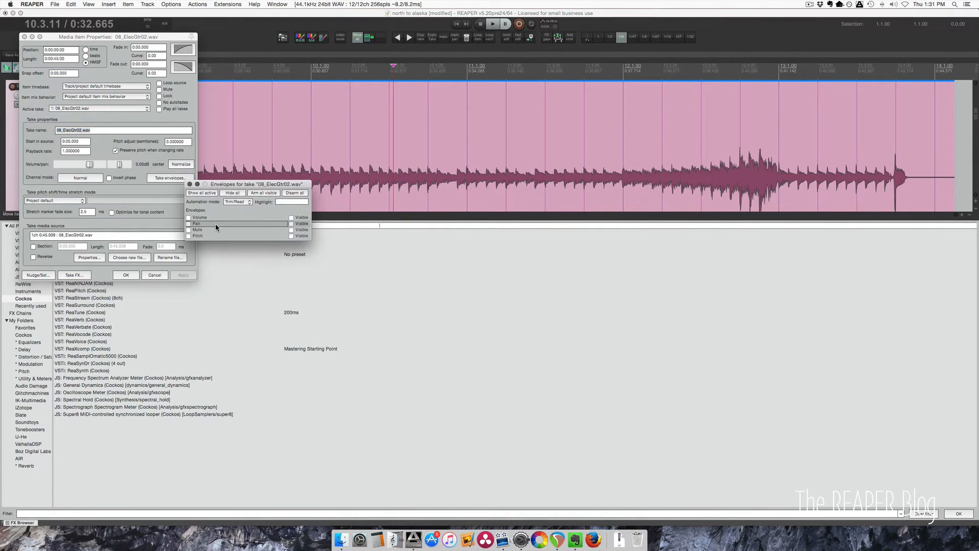
click(190, 186)
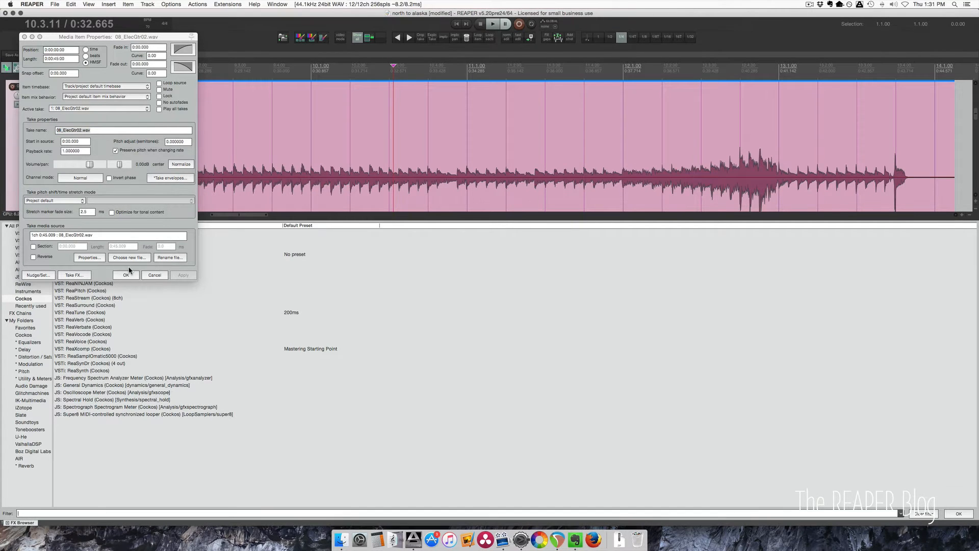
click(126, 275)
Step: Draw volume envelope boosts over the quiet notes just before bar 11 and around beat 2 of bar 11, and replay the passage
click(333, 199)
scroll(446, 201, right, 3)
click(361, 199)
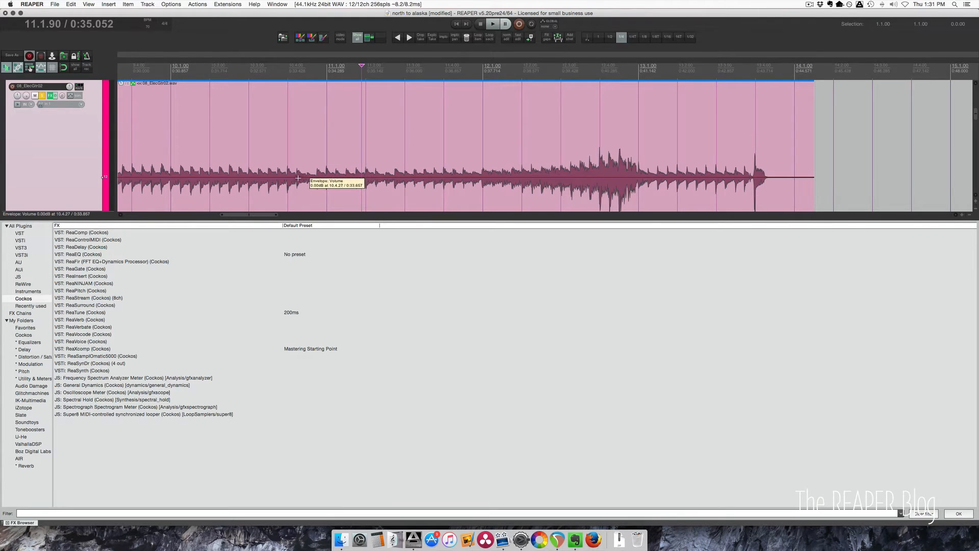
mouse_move(298, 178)
mouse_down()
mouse_move(314, 151)
mouse_move(325, 175)
mouse_up()
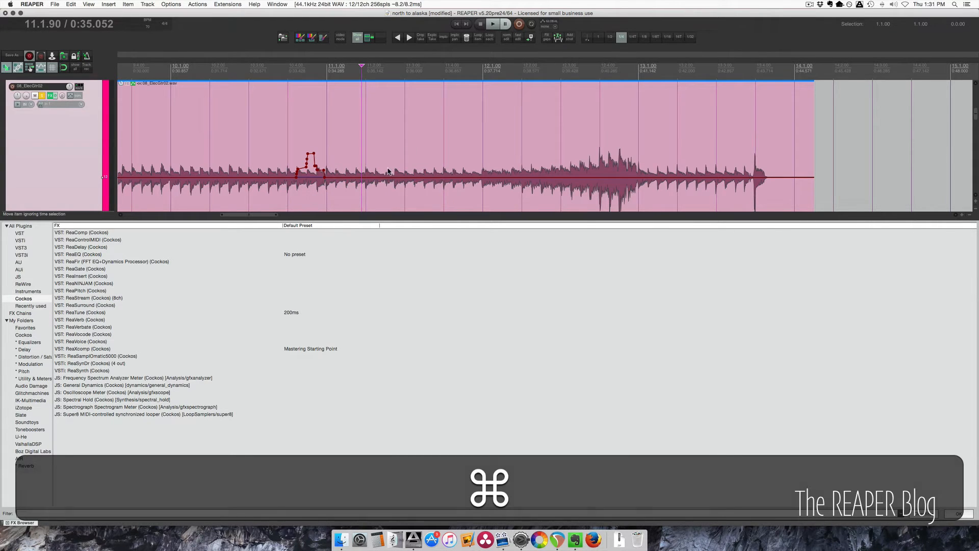
mouse_move(387, 171)
mouse_down()
mouse_move(376, 175)
mouse_move(393, 169)
mouse_up()
key(space)
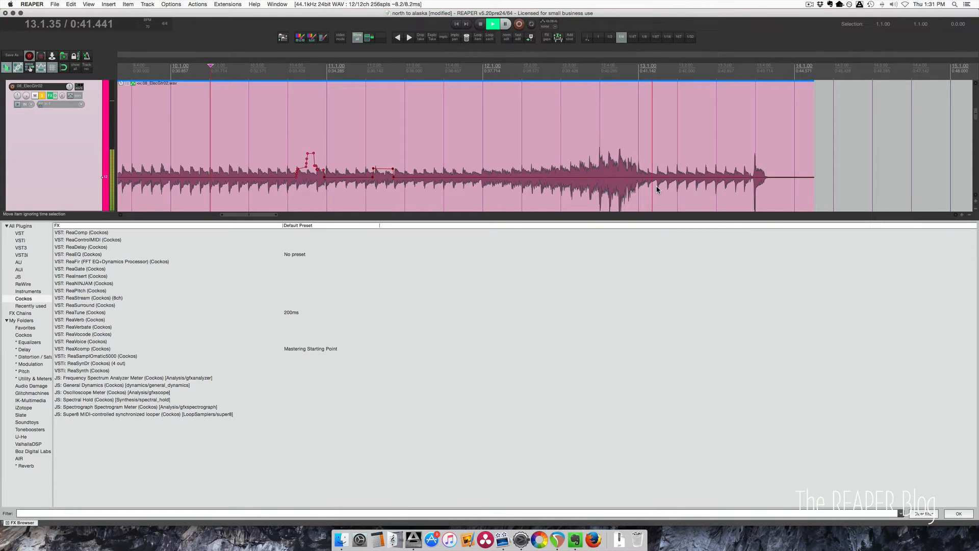
scroll(656, 189, down, 5)
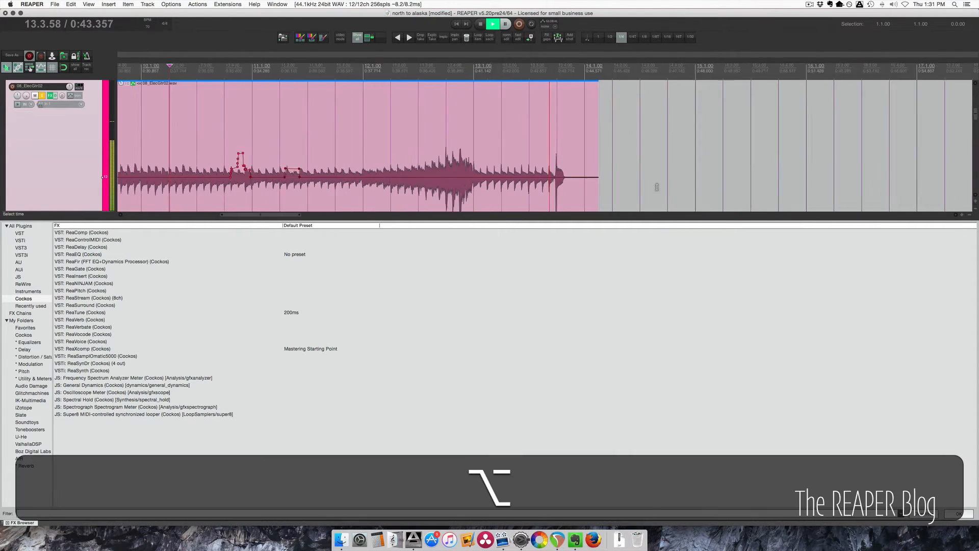
key(alt+space)
Step: Hide the docked FX browser and bring the electric guitar tracks back into full view
scroll(471, 189, left, 3)
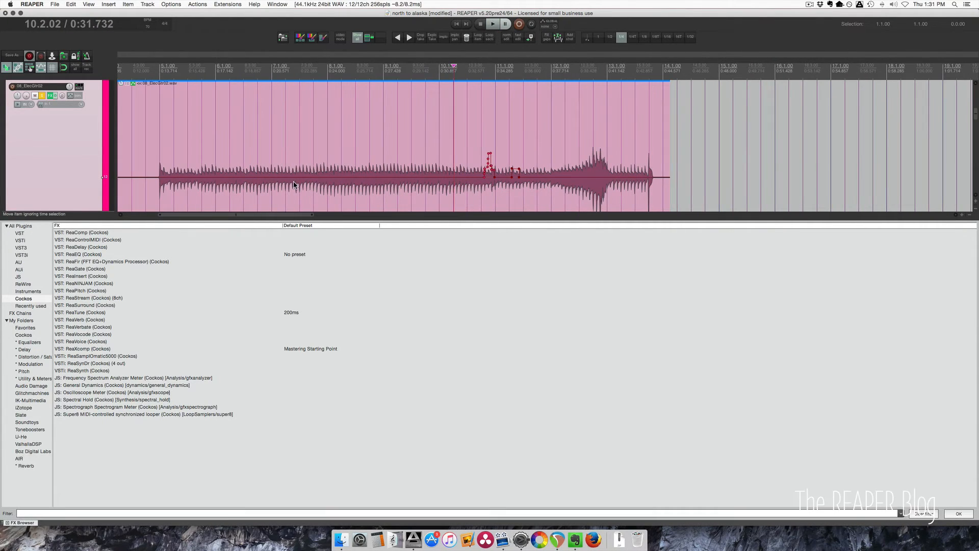
click(161, 126)
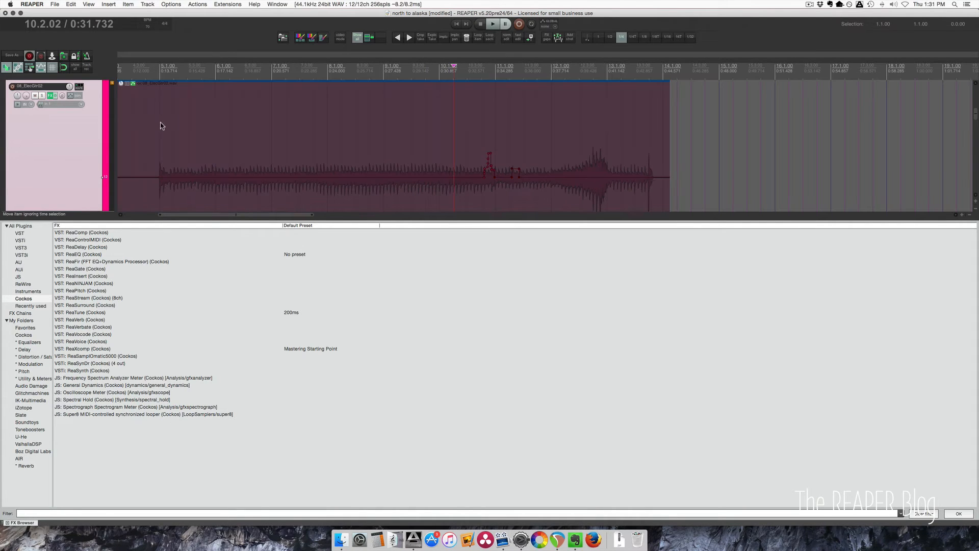
click(191, 121)
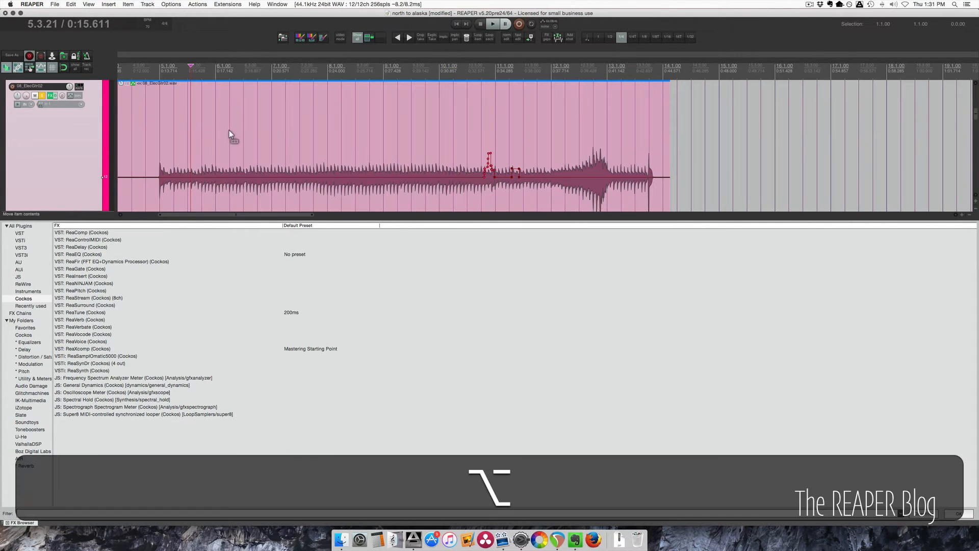
key(alt+d)
scroll(400, 224, down, 6)
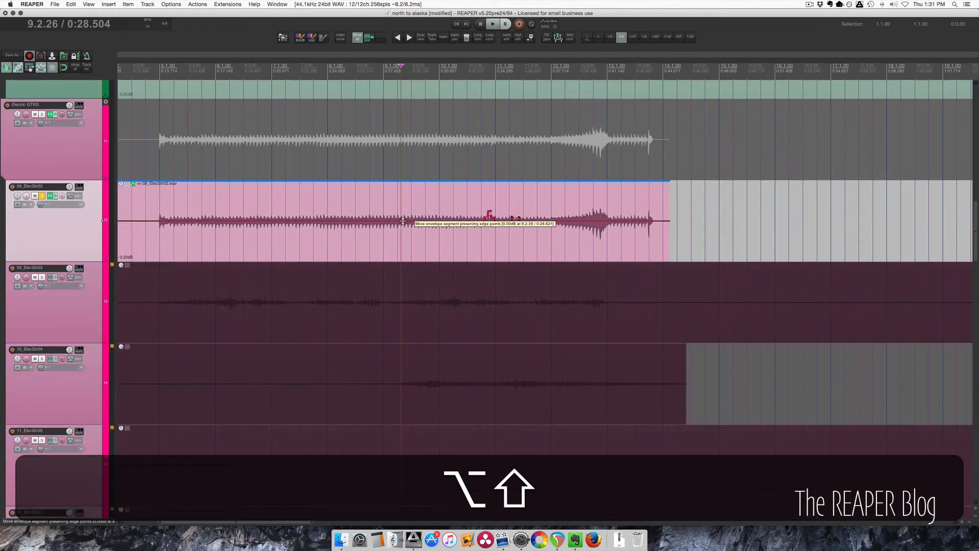
scroll(490, 240, up, 5)
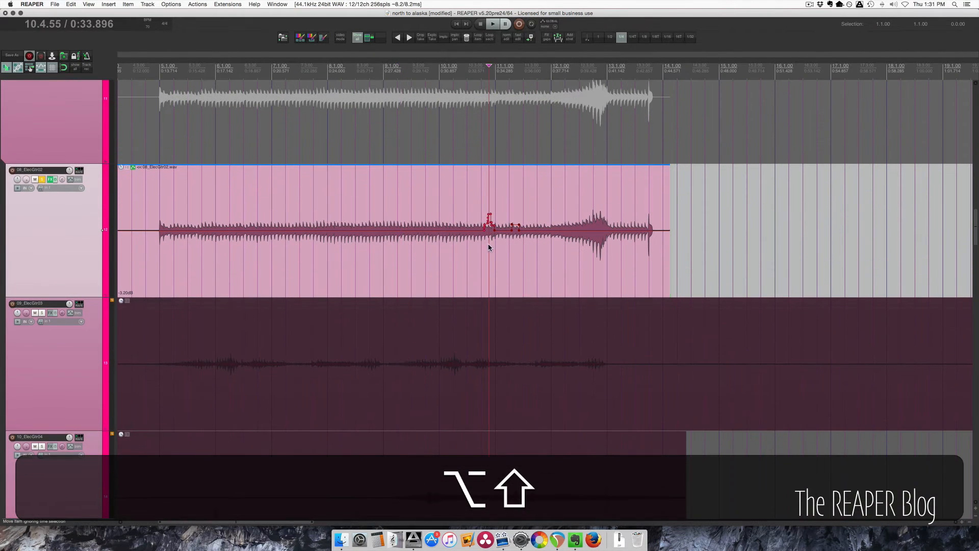
scroll(494, 268, down, 3)
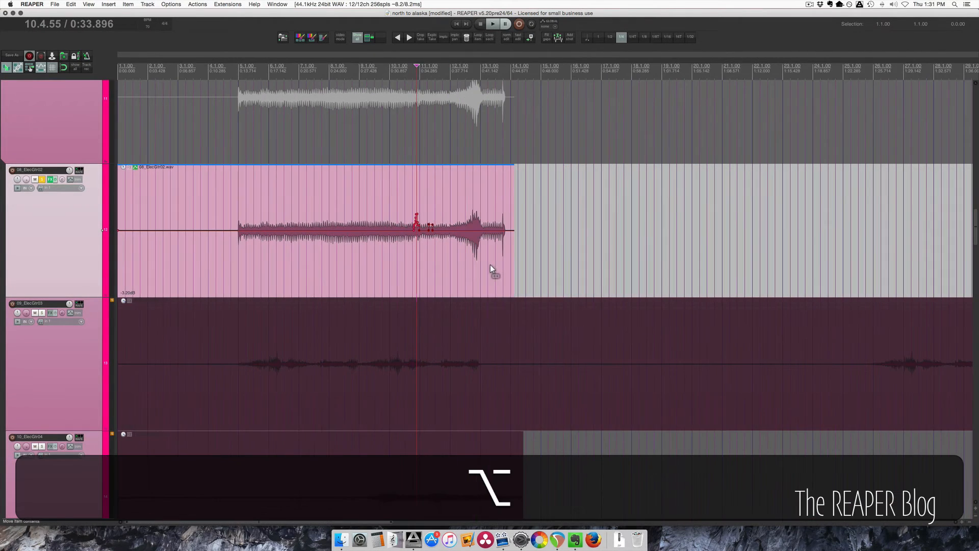
scroll(489, 267, down, 5)
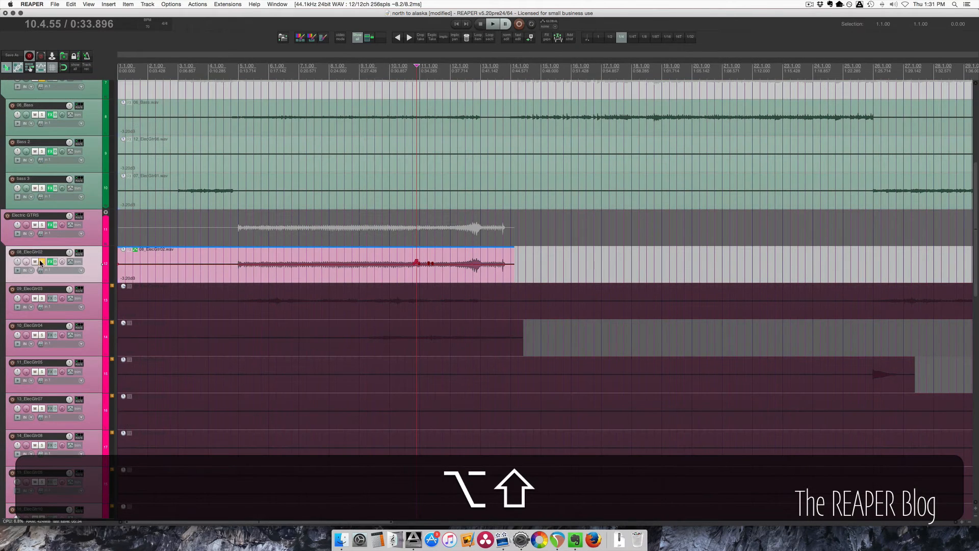
Step: Move the solo from 08_ElecGtr02 to the Electric GTRS folder and listen to 10_ElecGtr04 on its own from just before bar 10
click(39, 261)
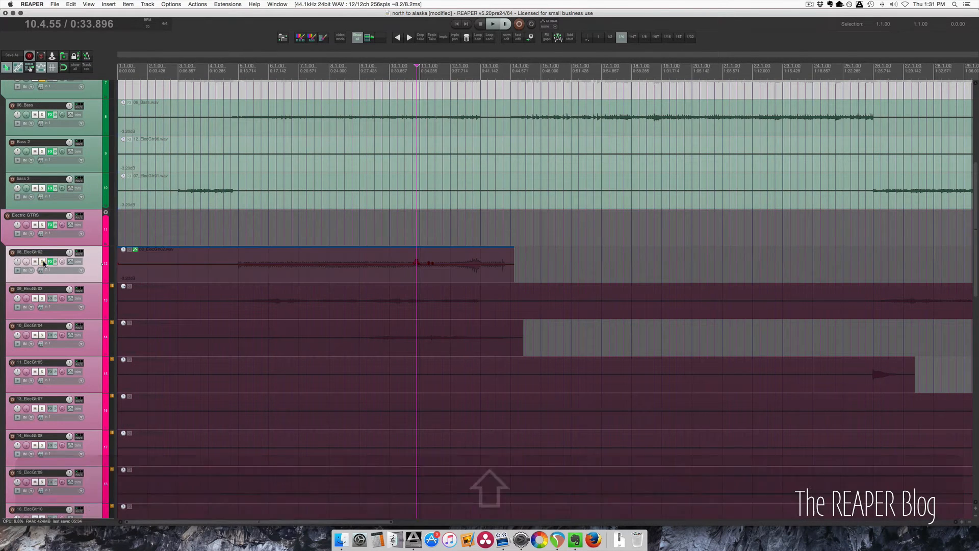
click(42, 225)
scroll(396, 254, down, 3)
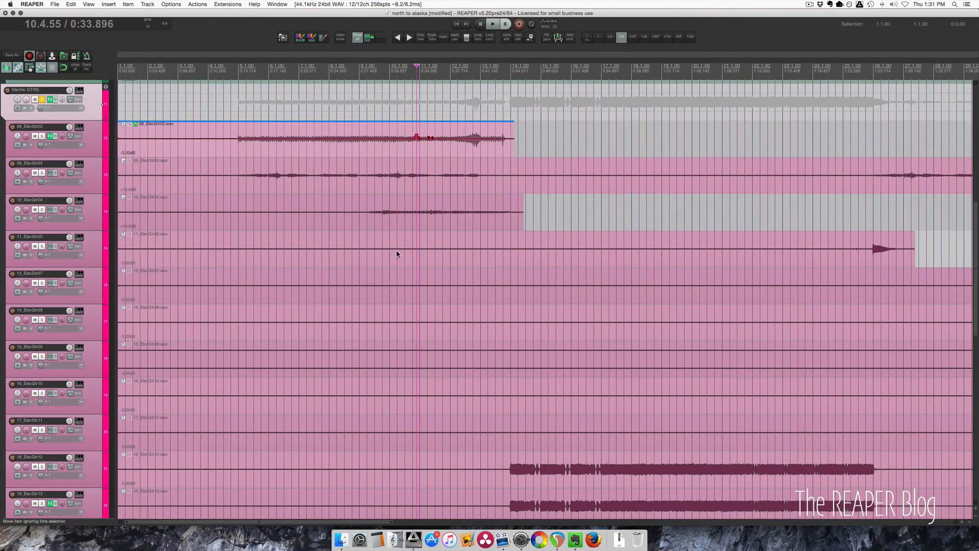
key(space)
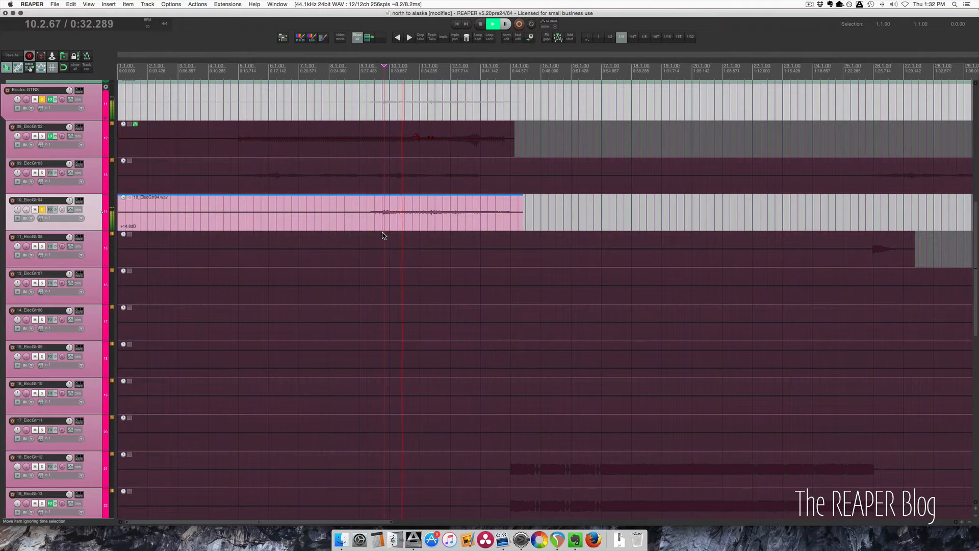
scroll(384, 233, up, 5)
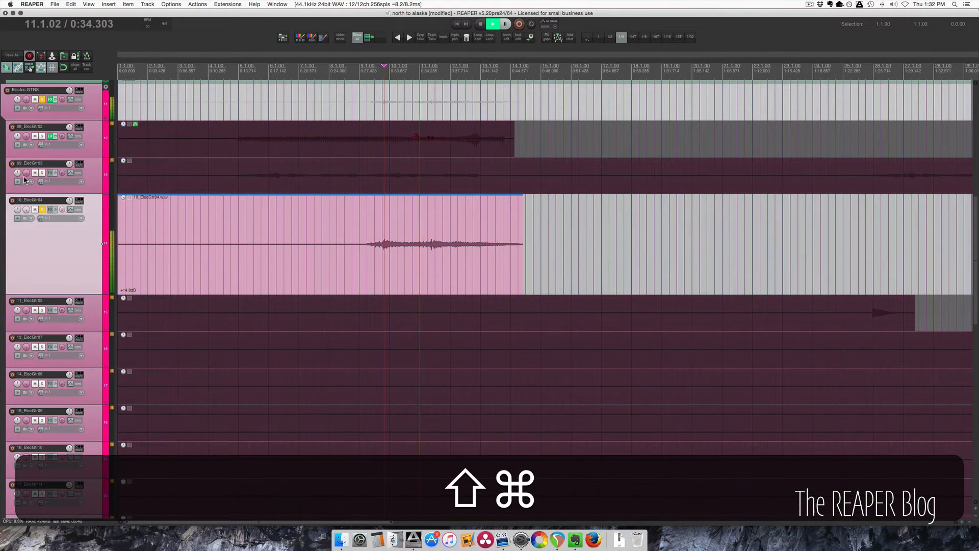
Step: Add 09_ElecGtr03 and 08_ElecGtr02 to the solo and listen to them together with 10_ElecGtr04
click(42, 173)
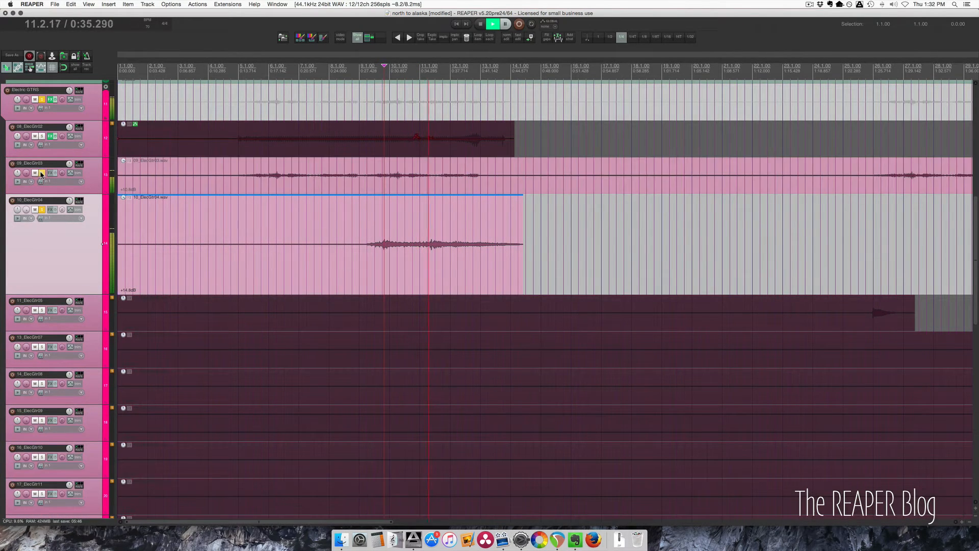
click(42, 136)
scroll(112, 198, up, 3)
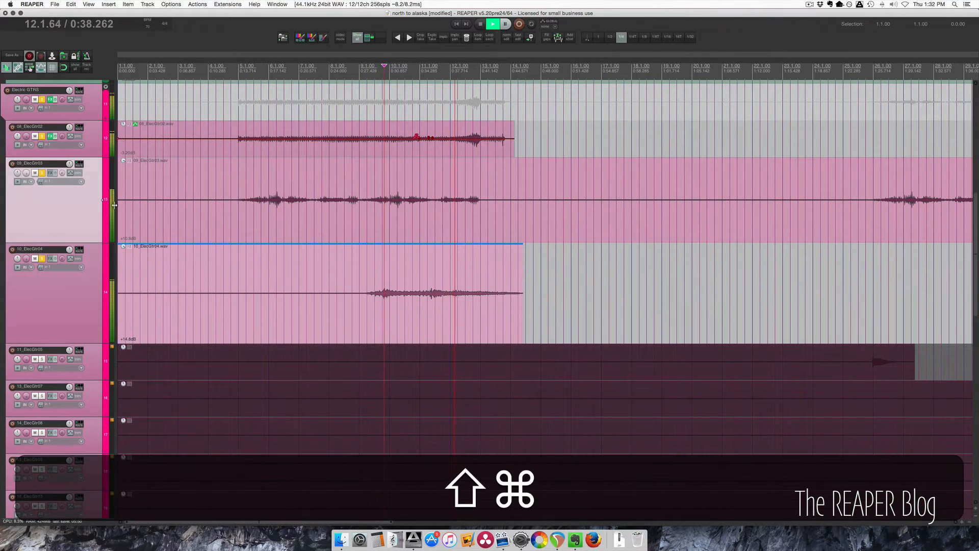
key(shift+super+space)
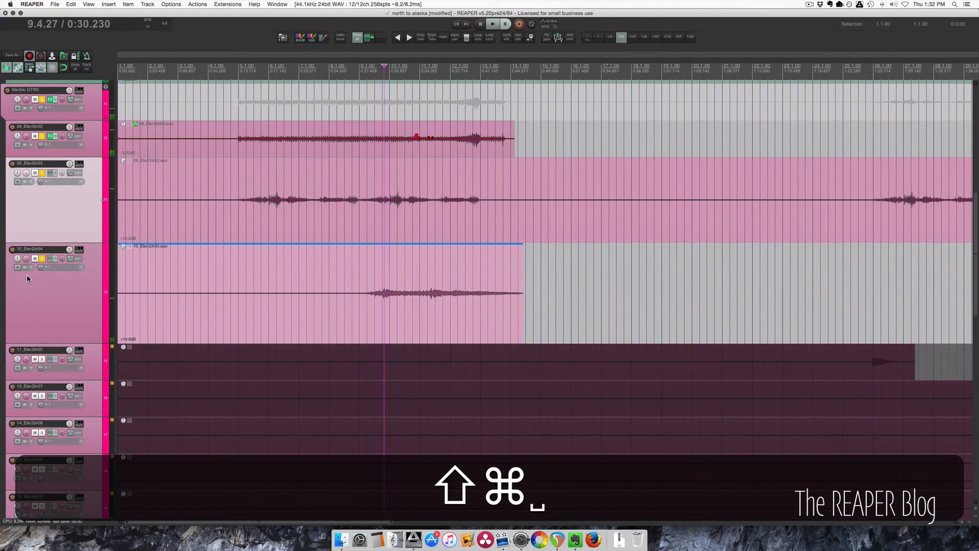
click(27, 278)
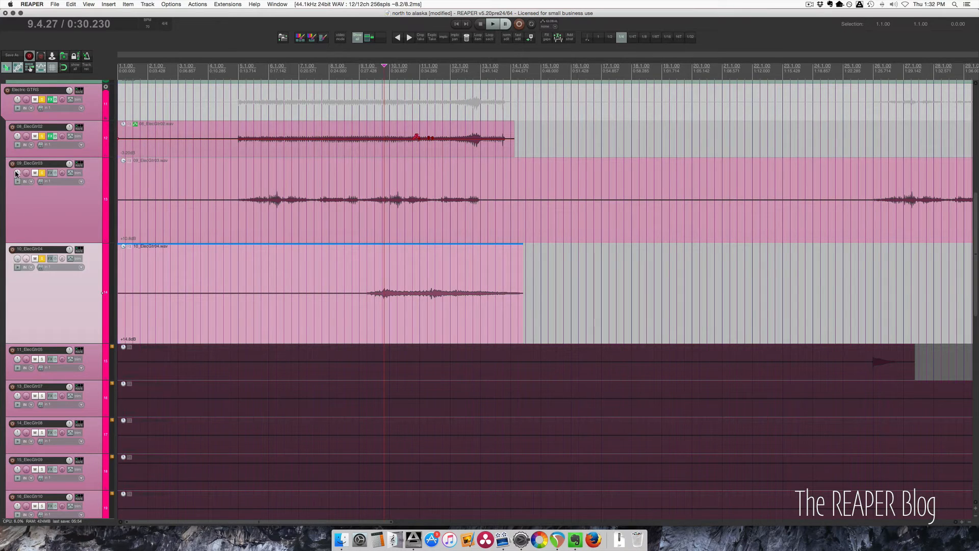
Step: Play the soloed guitars from just before bar 5 and lower the 09_ElecGtr03 item volume to about +6.5 dB
click(236, 218)
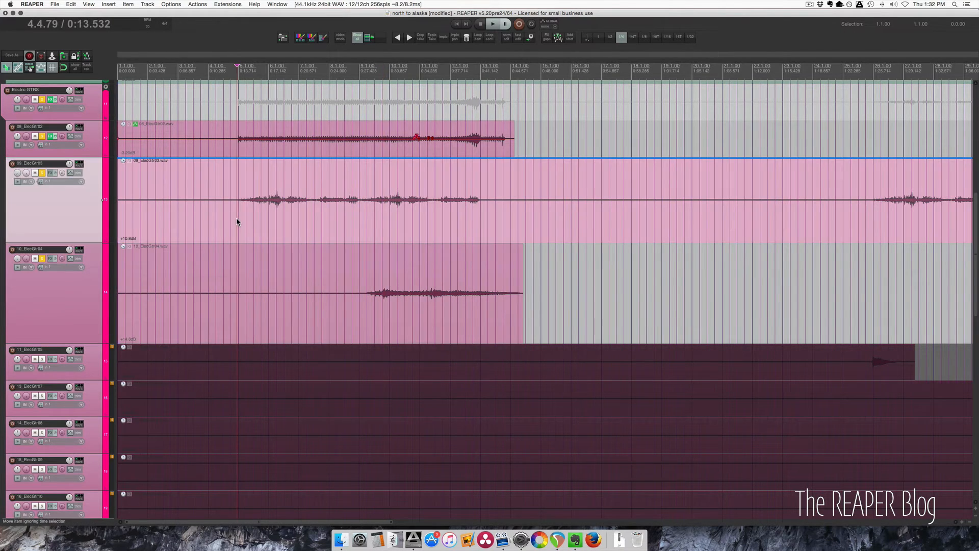
key(space)
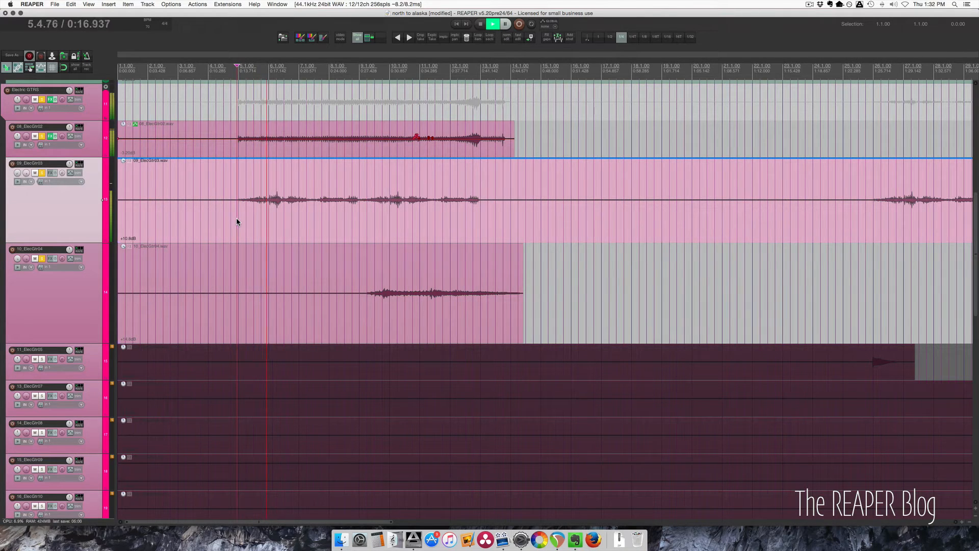
click(231, 214)
mouse_move(124, 161)
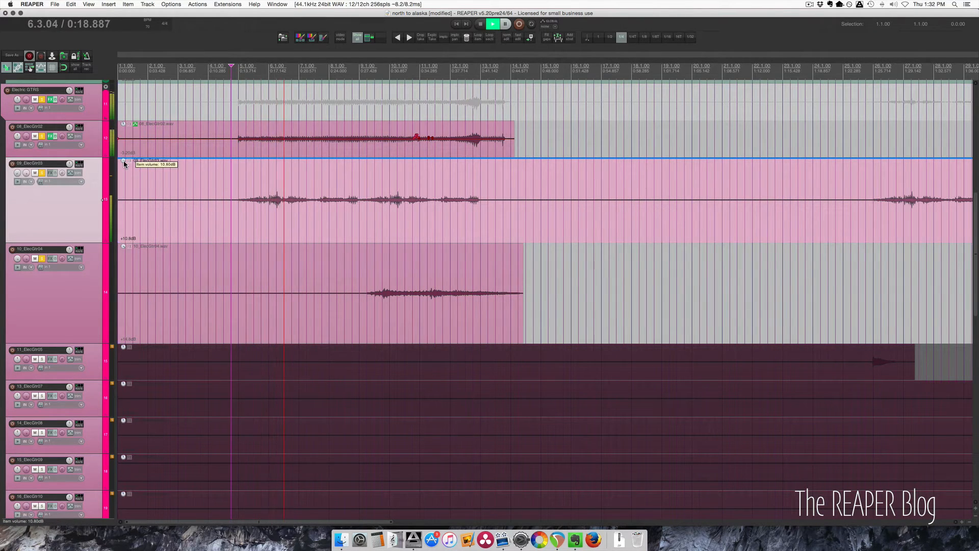
drag(124, 162, 143, 189)
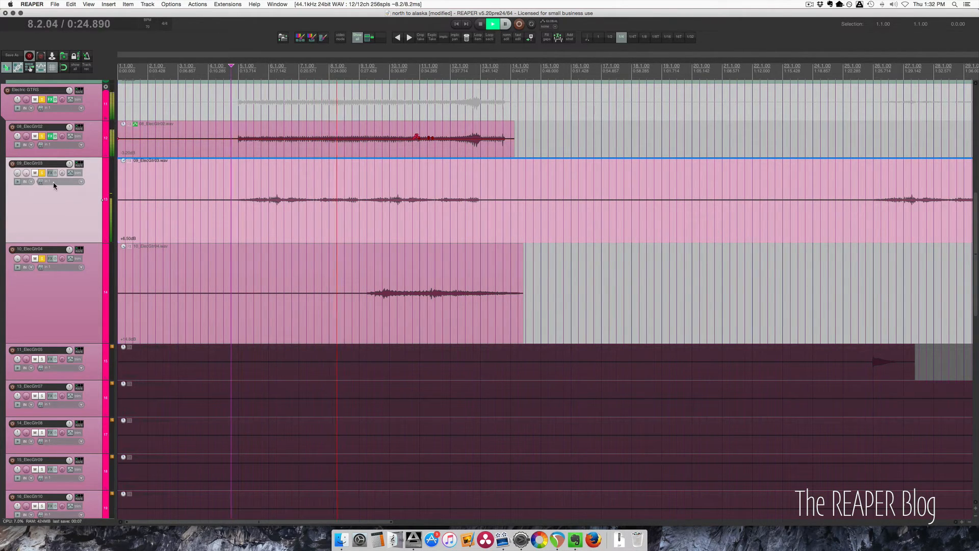
Step: Add ReaEQ to 09_ElecGtr03, drop its low shelf to -inf at about 170 Hz, and stop playback after listening
key(q)
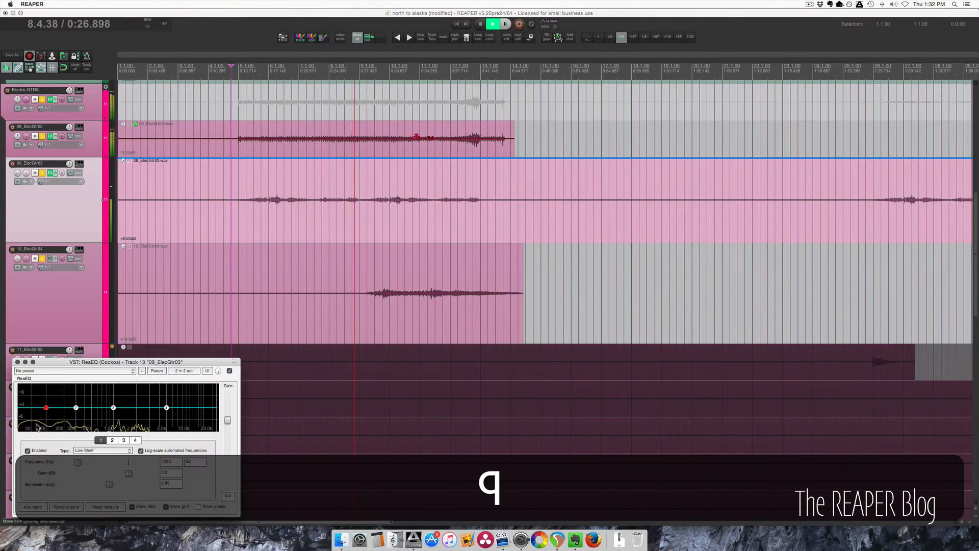
drag(47, 407, 53, 416)
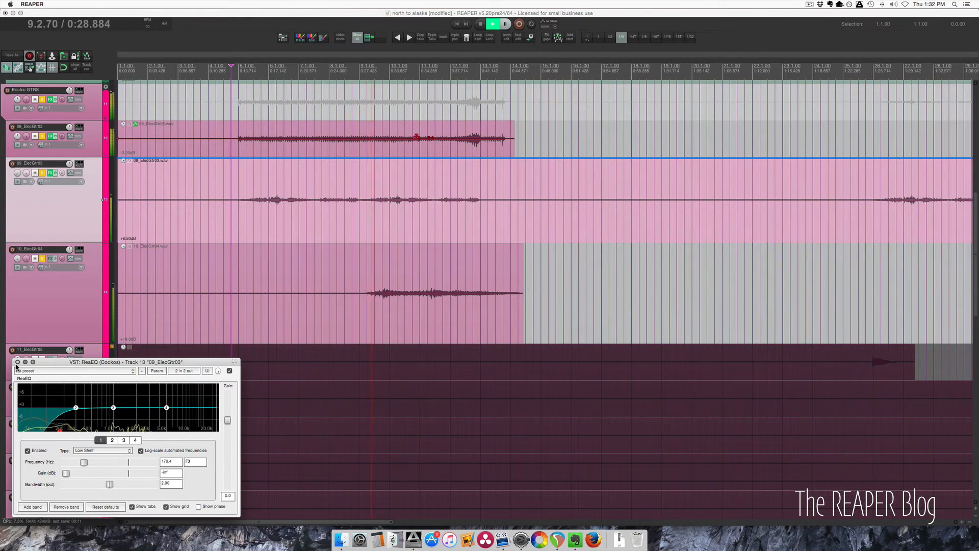
click(18, 362)
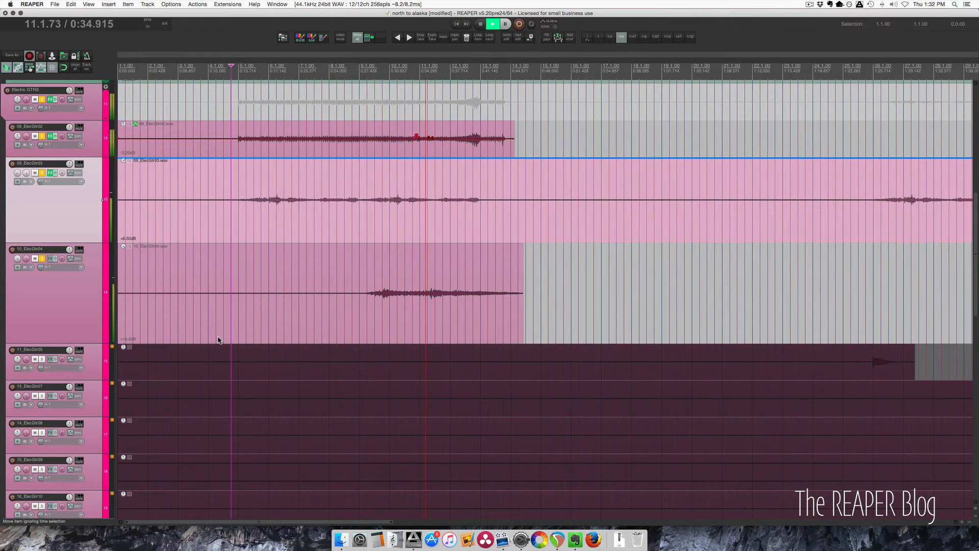
key(space)
click(272, 223)
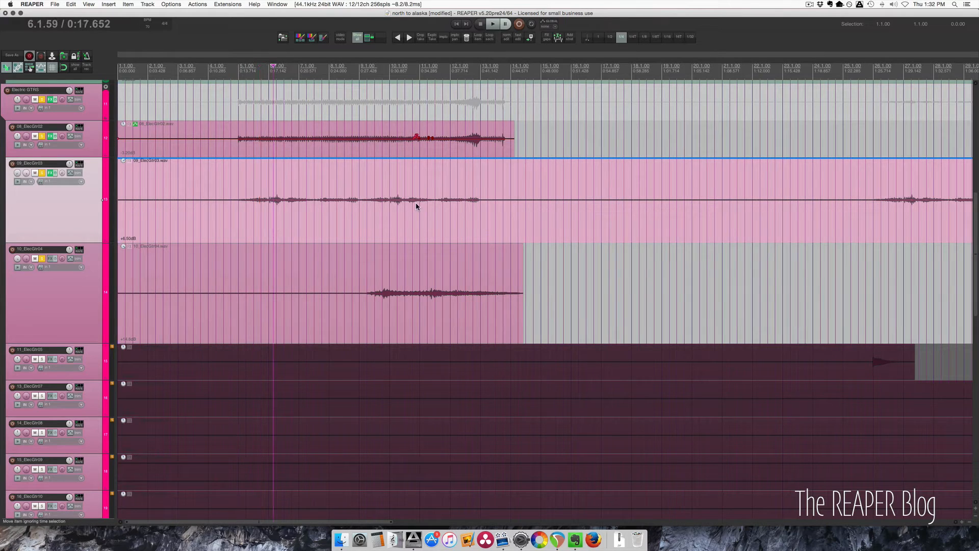
Step: Listen to the soloed guitars' second passage, playing from 25.4.77 just before bar 26
key(alt+shift+d)
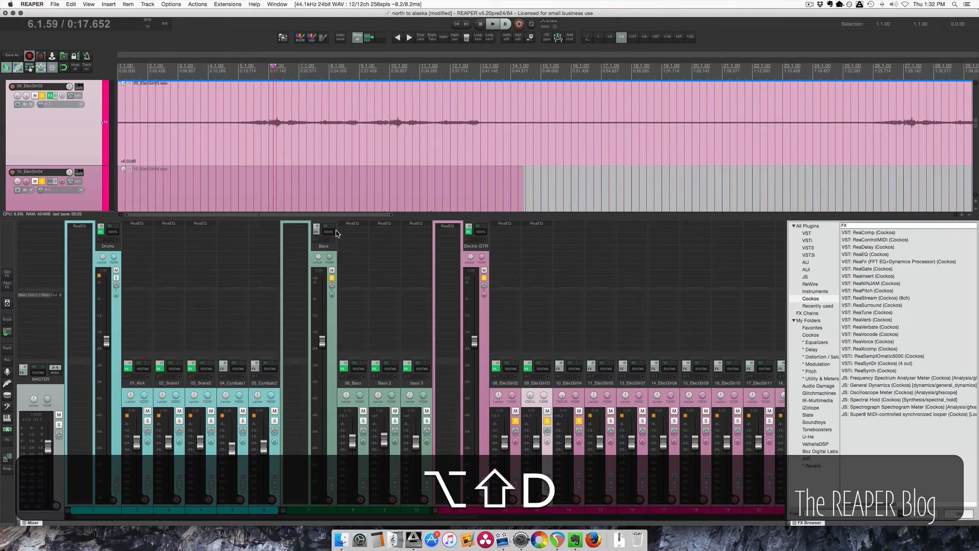
key(alt+shift+d)
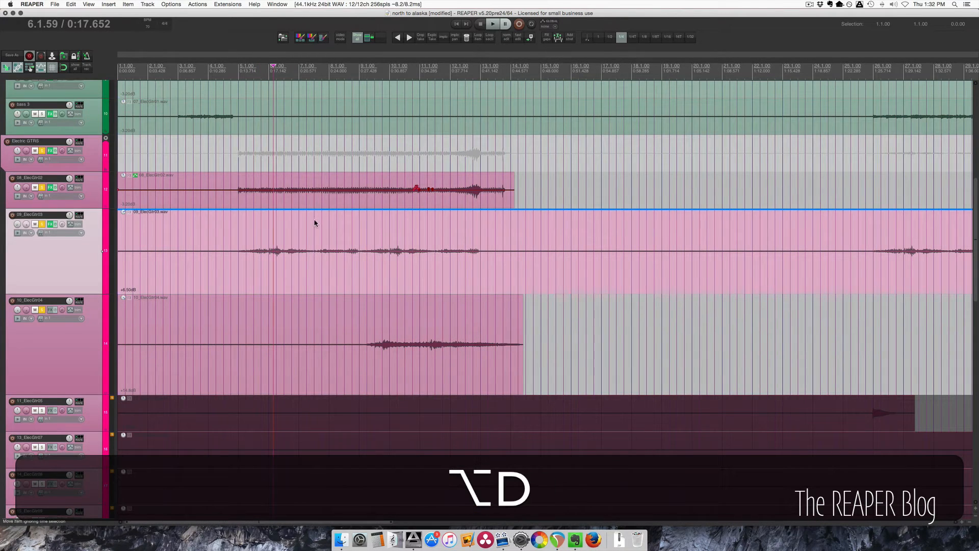
click(281, 277)
scroll(299, 278, down, 5)
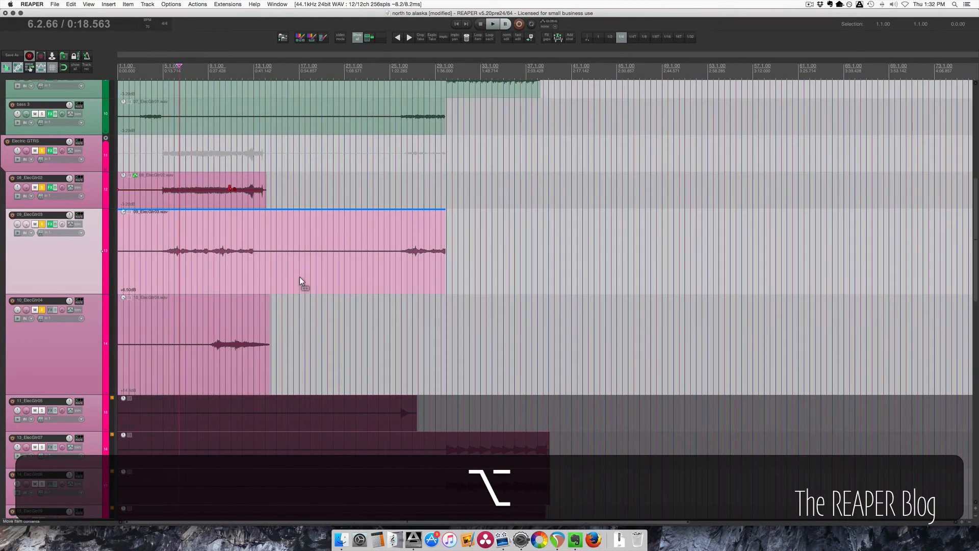
alt+click(401, 263)
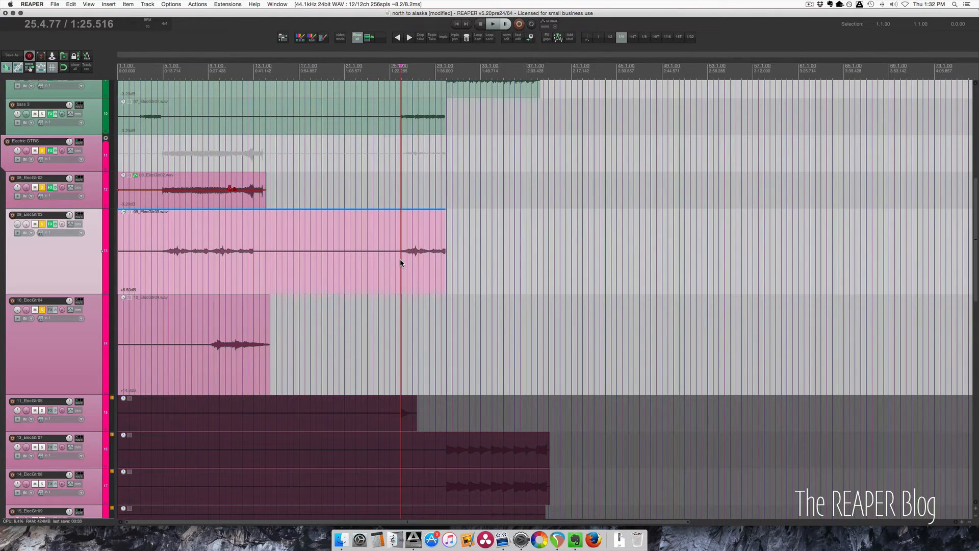
key(space)
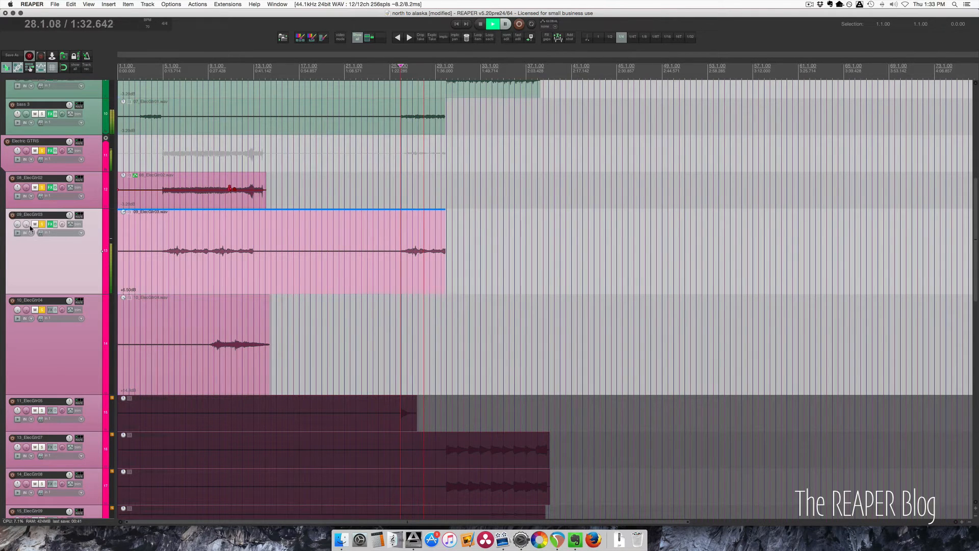
key(super+space)
Step: Clear the previous solos, solo 11_ElecGtr05 and listen to it on its own from about bar 25
key(alt+shift+z)
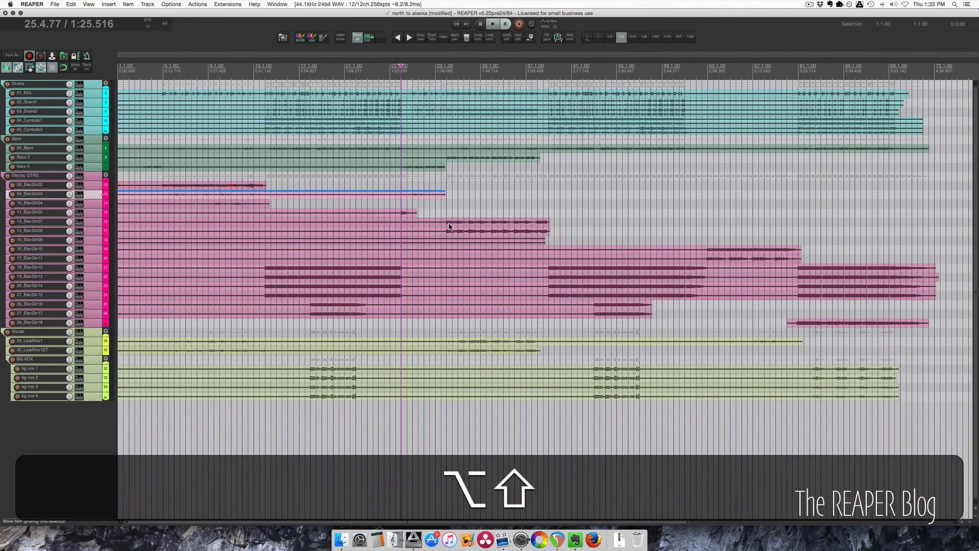
click(450, 226)
key(alt+shift+z)
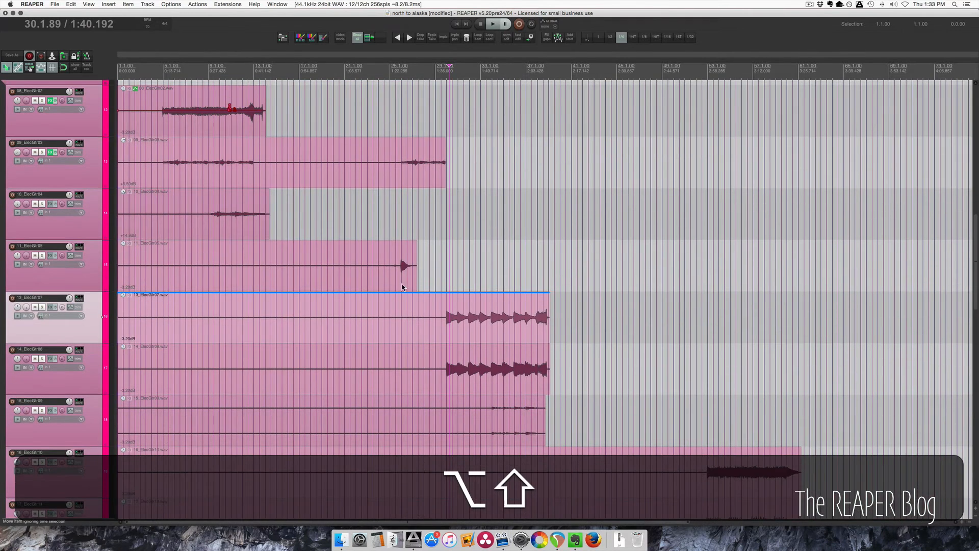
click(395, 284)
key(shift+s)
key(space)
scroll(395, 284, up, 4)
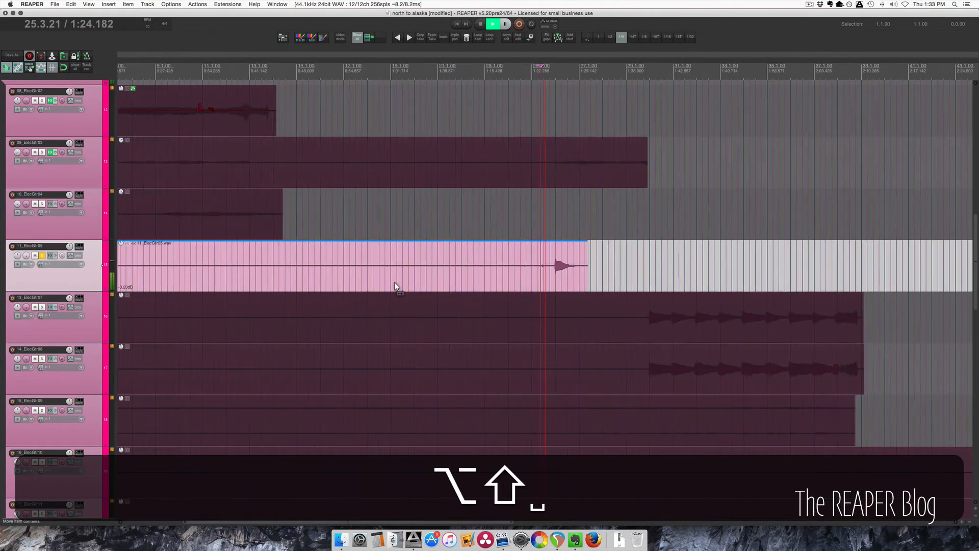
scroll(394, 283, up, 2)
key(space)
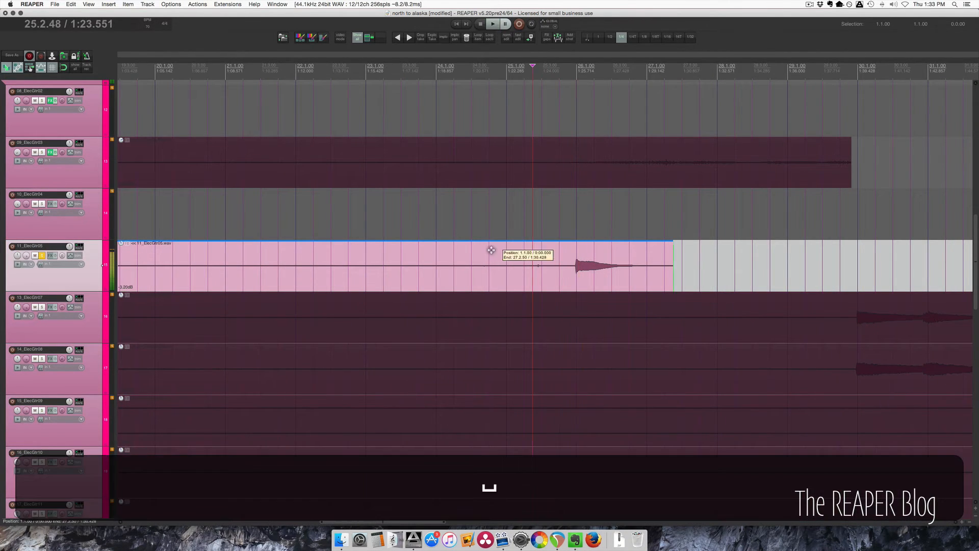
Step: Trim the start of the 11_ElecGtr05 item to just before its note at bar 26
click(489, 250)
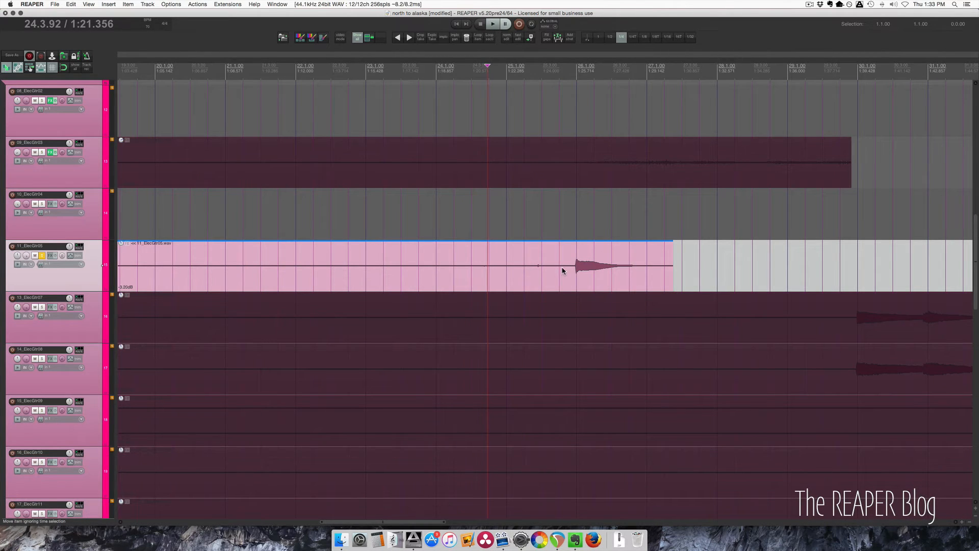
click(572, 276)
key(a)
click(542, 265)
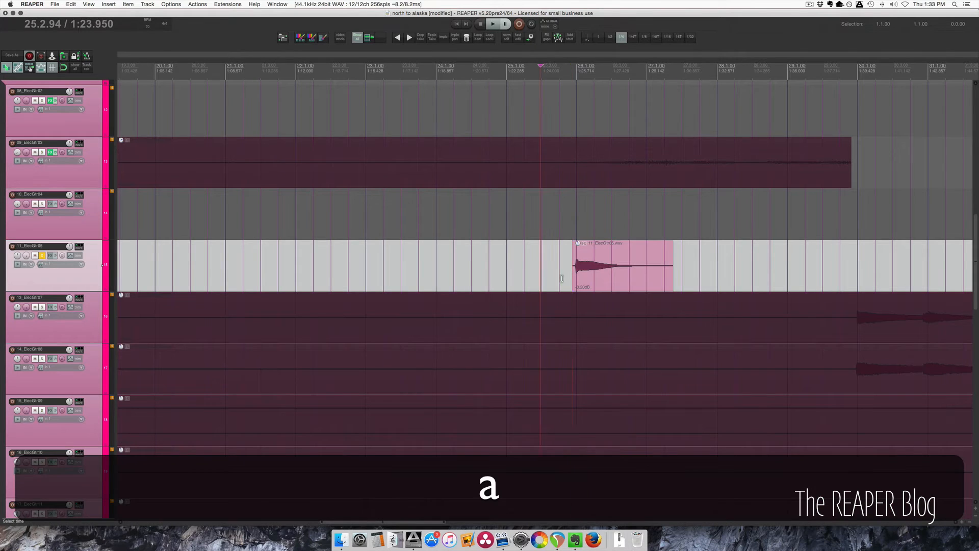
Step: Take 11_ElecGtr05 out of solo and listen to it in the full mix from about bar 25
click(519, 274)
key(space)
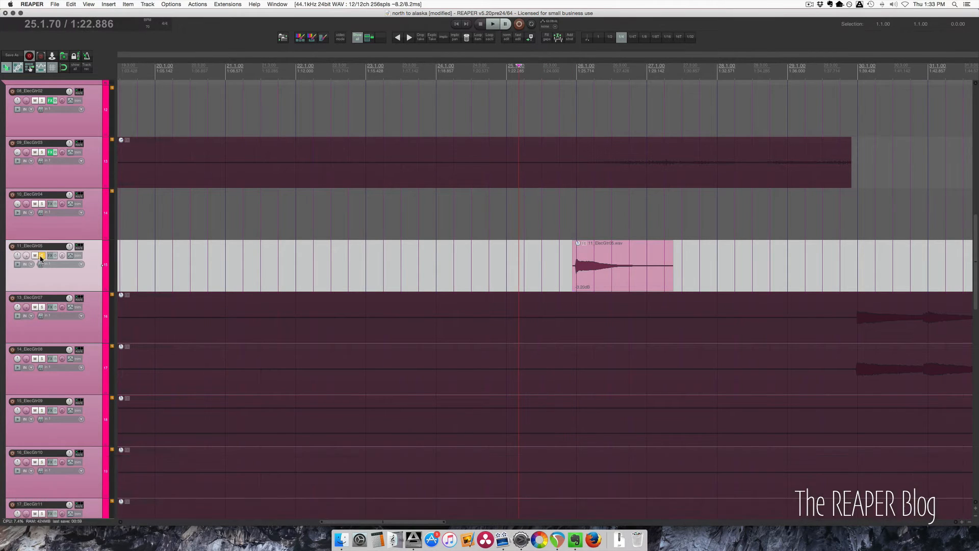
click(41, 256)
key(space)
scroll(469, 353, down, 3)
scroll(446, 347, down, 2)
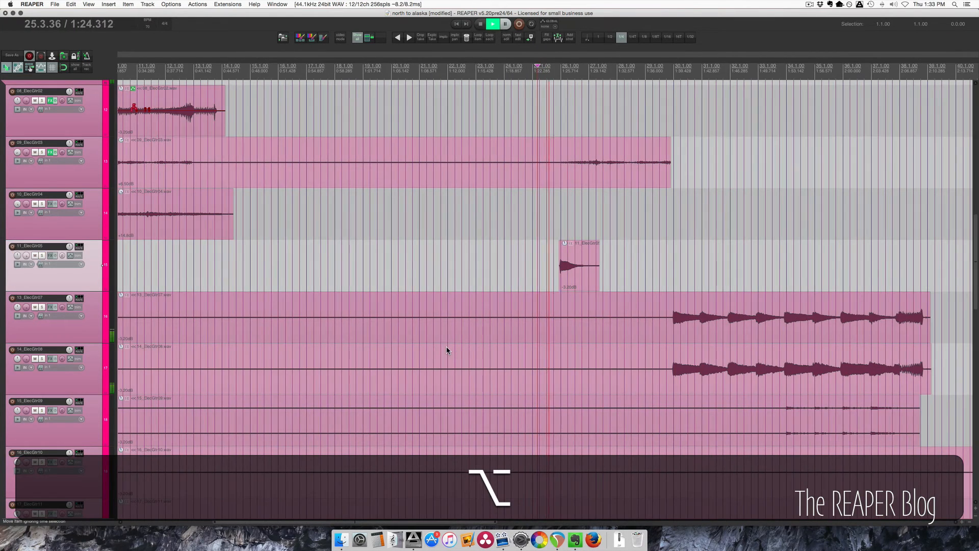
scroll(446, 347, down, 15)
scroll(14, 245, up, 5)
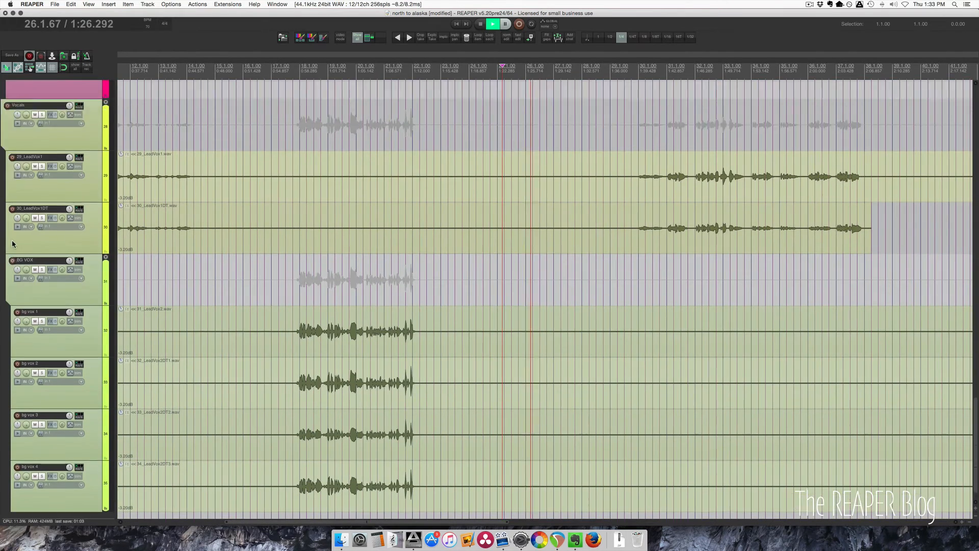
click(34, 297)
scroll(244, 306, up, 15)
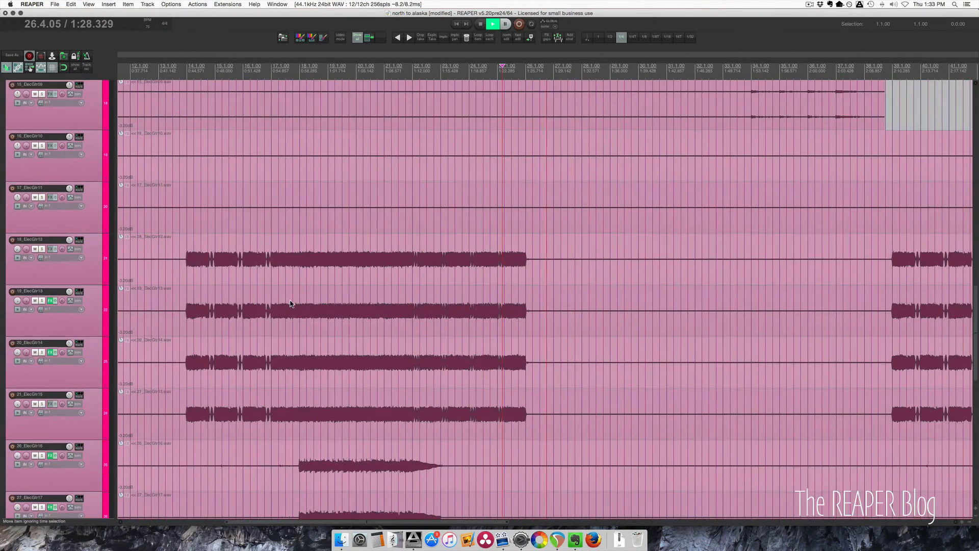
scroll(281, 301, up, 1)
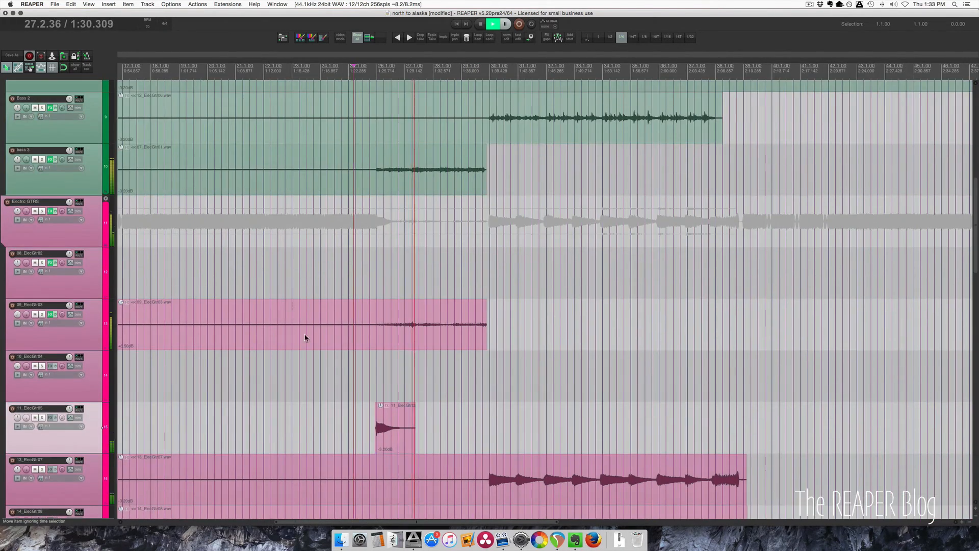
Step: Lower the 11_ElecGtr05 track volume to about -10.1 dB and replay the passage before bar 26 in context
key(space)
key(space)
click(50, 430)
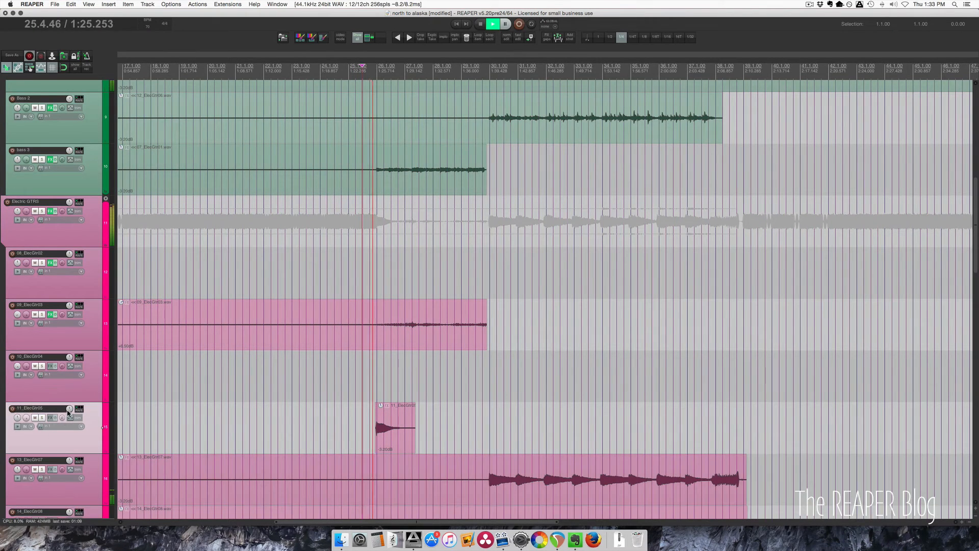
mouse_move(70, 408)
mouse_down()
mouse_move(70, 427)
mouse_move(70, 419)
mouse_up()
key(space)
key(space)
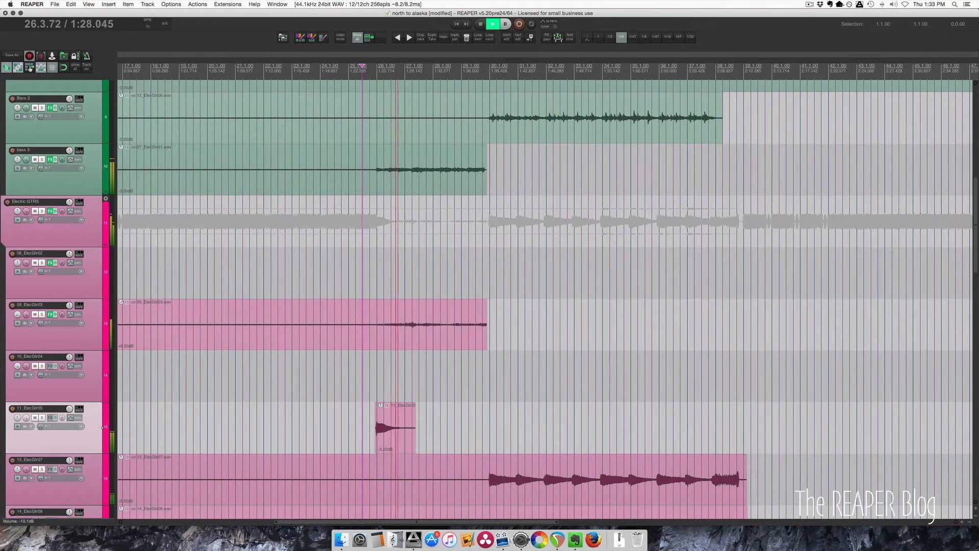
key(space)
Step: Play from 29.1.92 and solo 13_ElecGtr07 and 14_ElecGtr08 to listen to the pair
click(394, 431)
scroll(394, 432, down, 1)
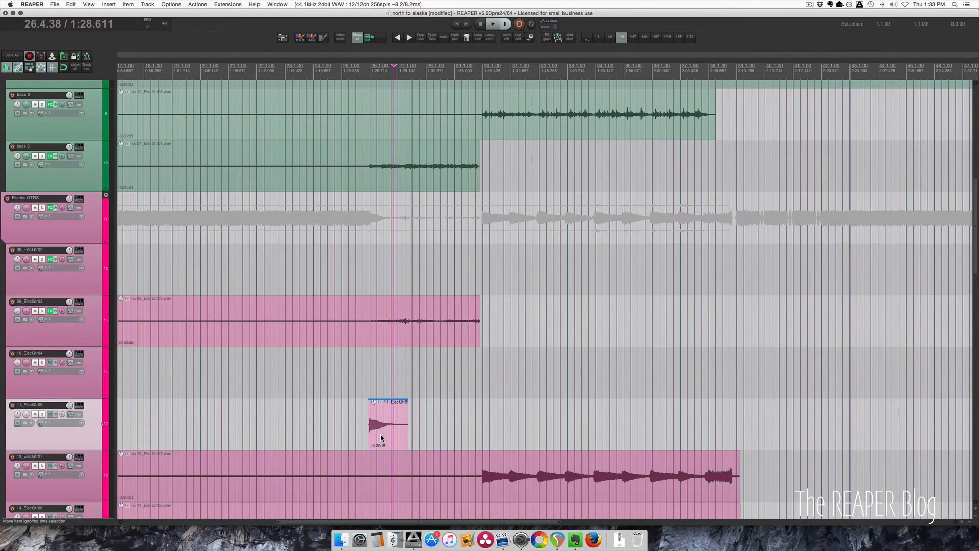
scroll(456, 432, down, 3)
scroll(456, 433, right, 1)
click(457, 395)
key(space)
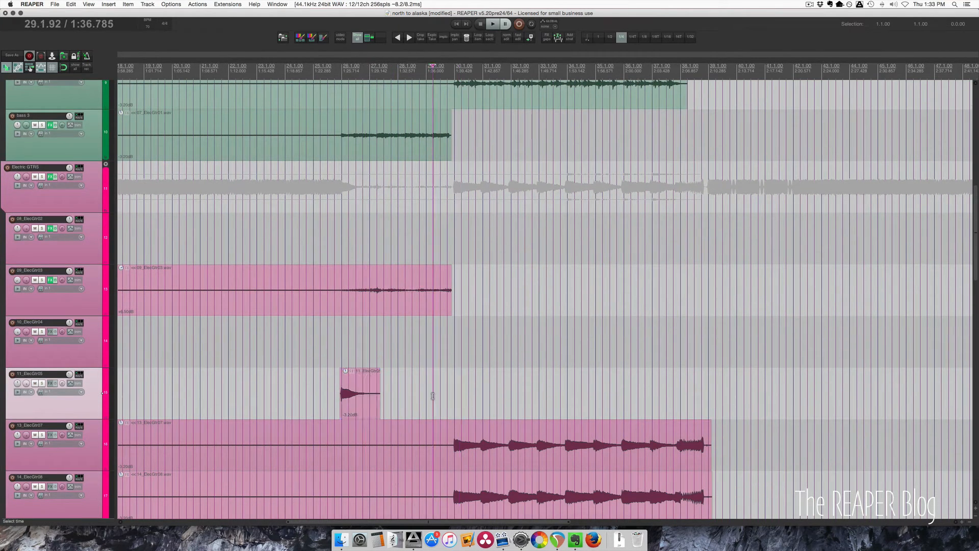
scroll(407, 415, down, 8)
scroll(416, 413, right, 3)
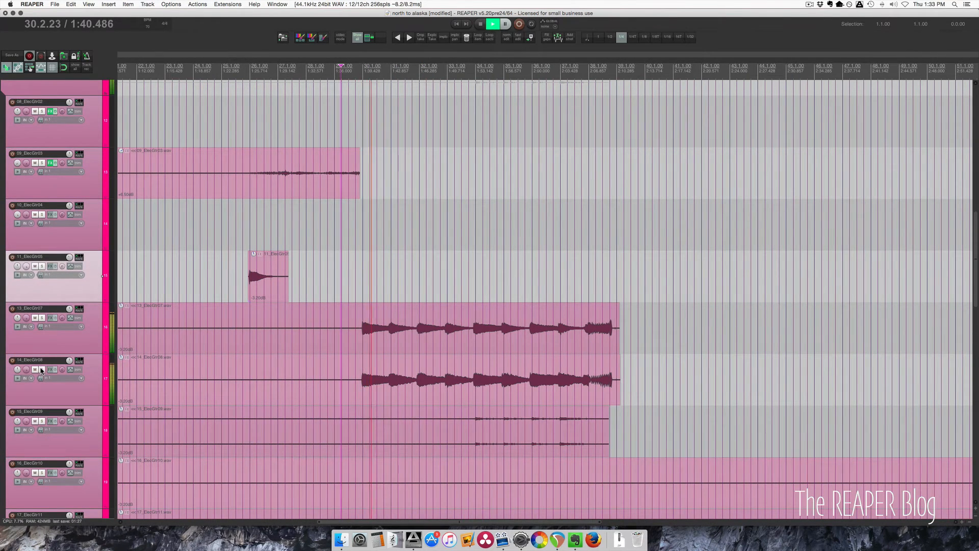
drag(42, 369, 41, 336)
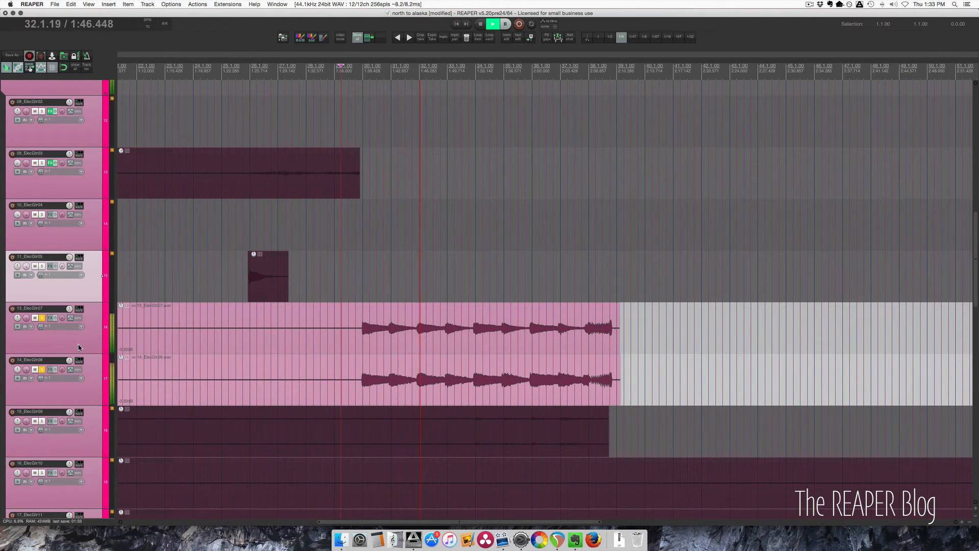
Step: Add ReaEQ to 13_ElecGtr07, stop playback and remove 14_ElecGtr08 from the solo
click(60, 328)
key(q)
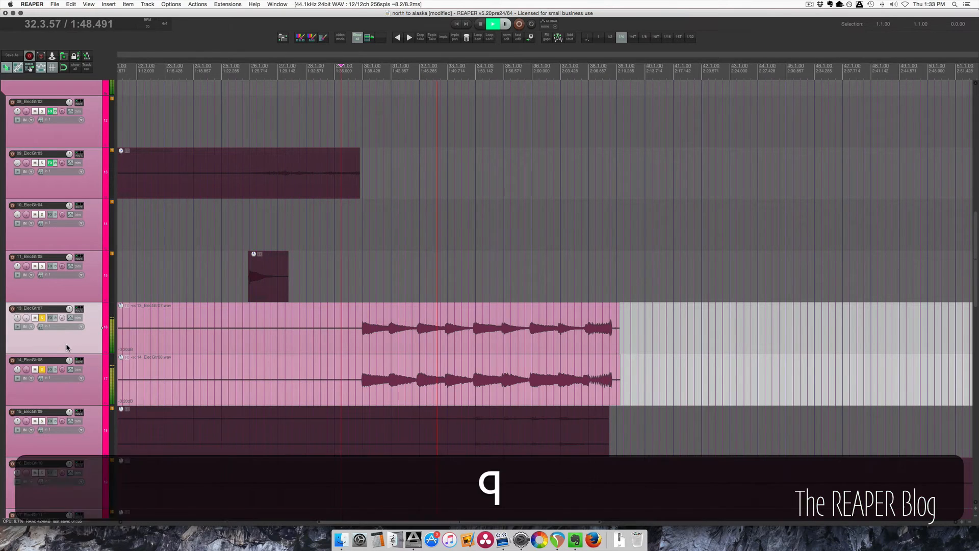
key(space)
drag(215, 313, 229, 177)
click(42, 369)
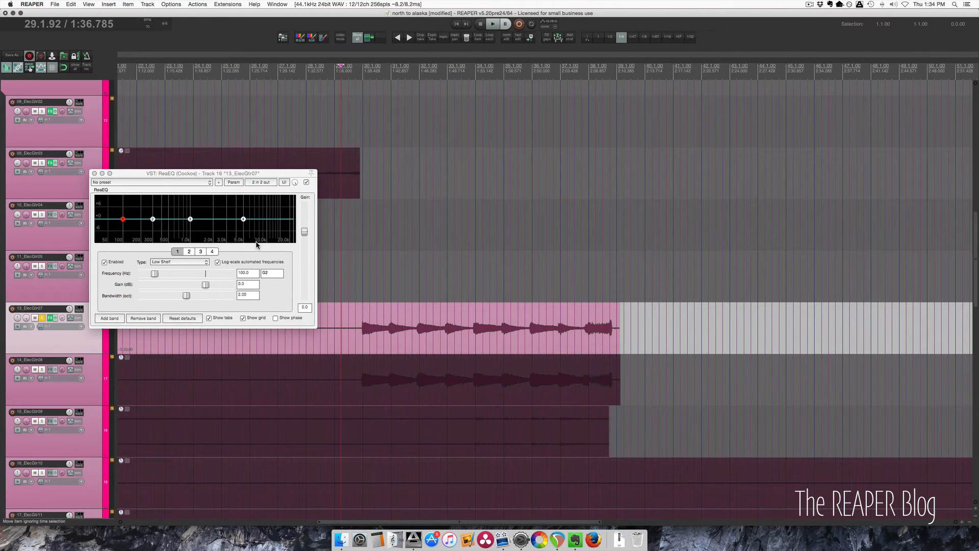
Step: On 13_ElecGtr07, cut about 5.7 dB near 3.2 kHz, boost the mids slightly, drop the low shelf to -inf at 247.8 Hz and compare with bypass
key(space)
drag(190, 219, 228, 231)
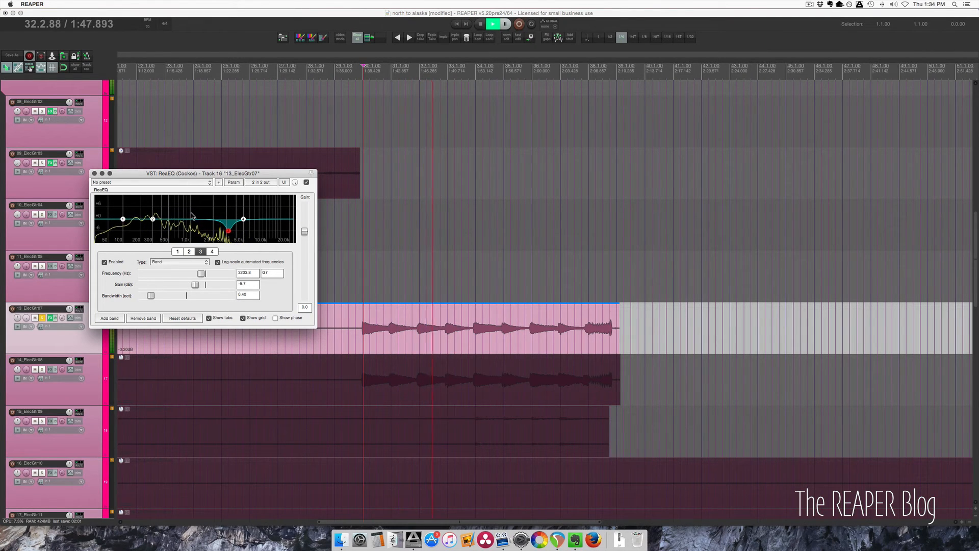
drag(152, 219, 145, 281)
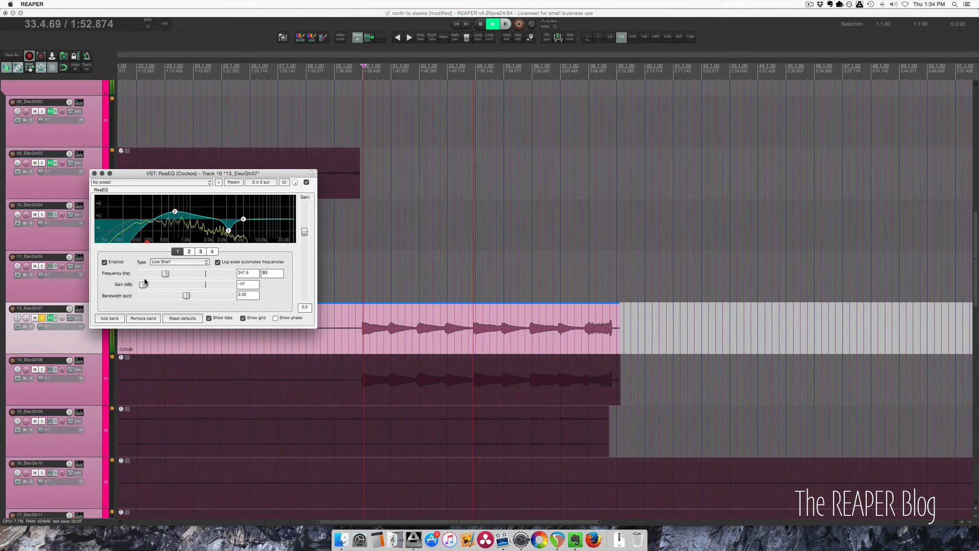
click(306, 183)
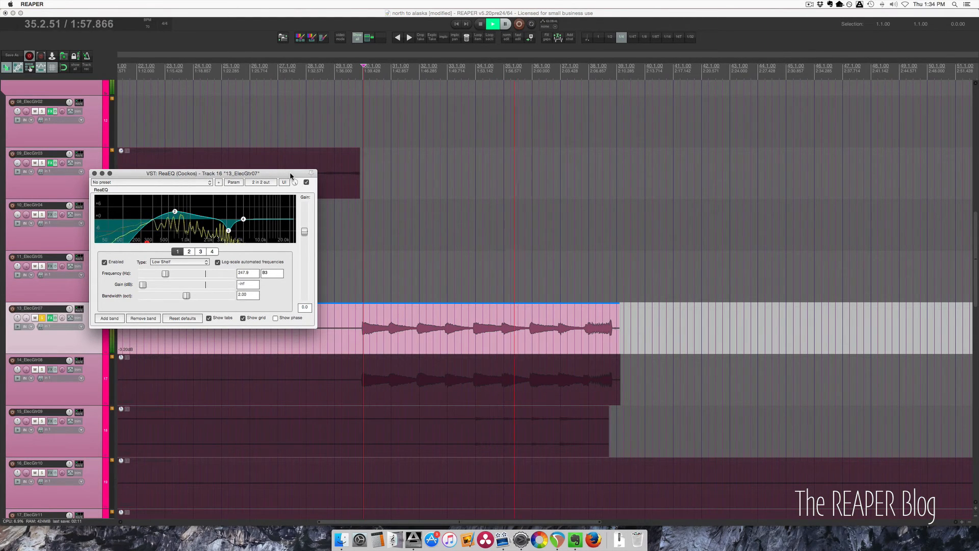
drag(289, 173, 343, 143)
key(space)
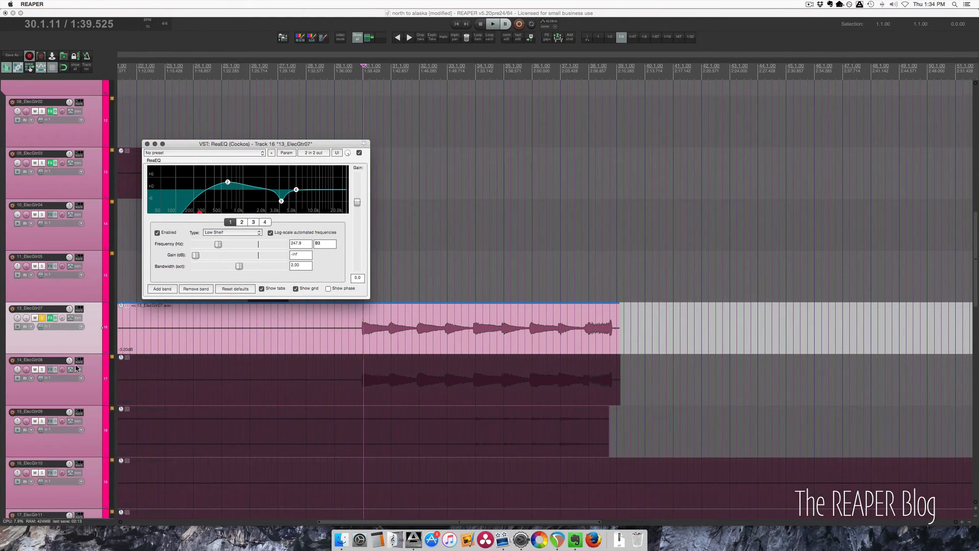
Step: Add ReaEQ to 14_ElecGtr08 and place its window over the 13_ElecGtr07 equalizer with both curves visible
click(51, 373)
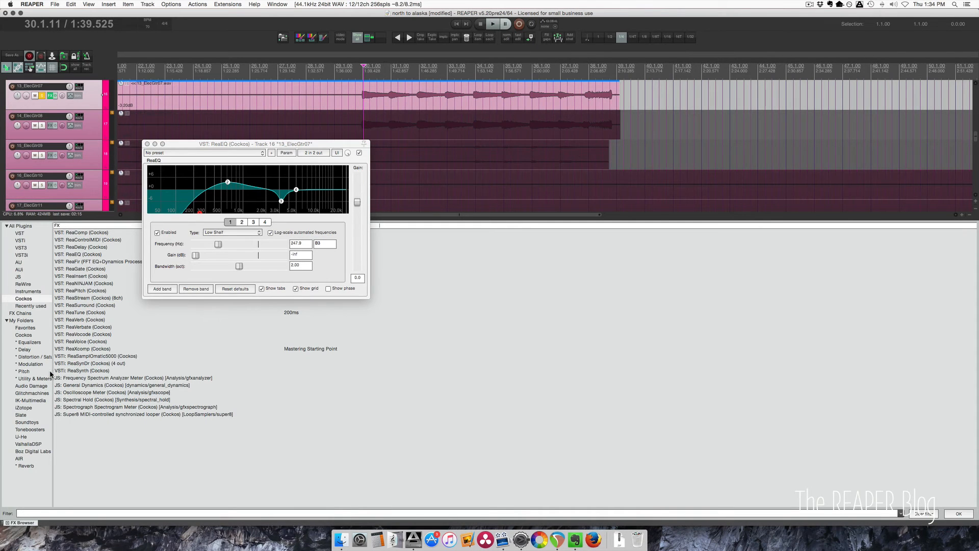
double_click(77, 253)
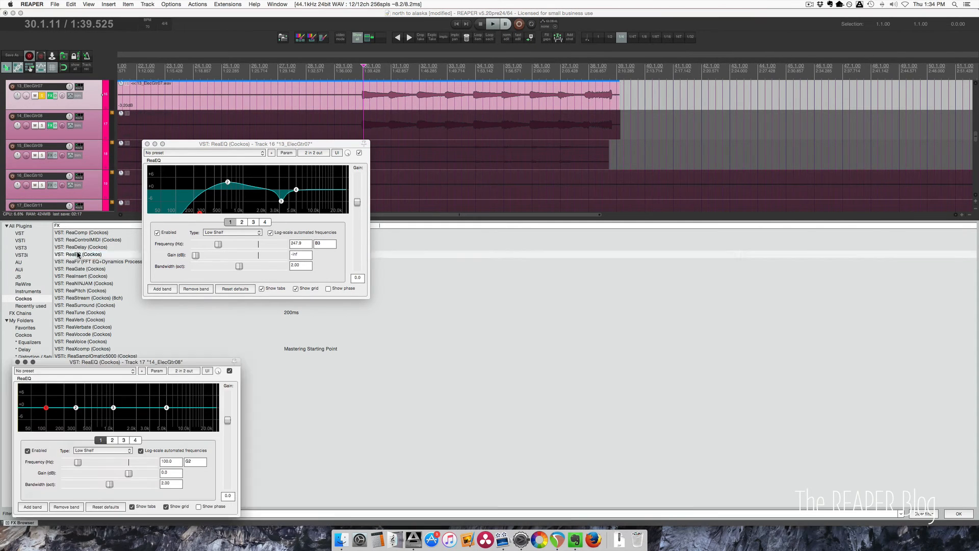
key(alt+d)
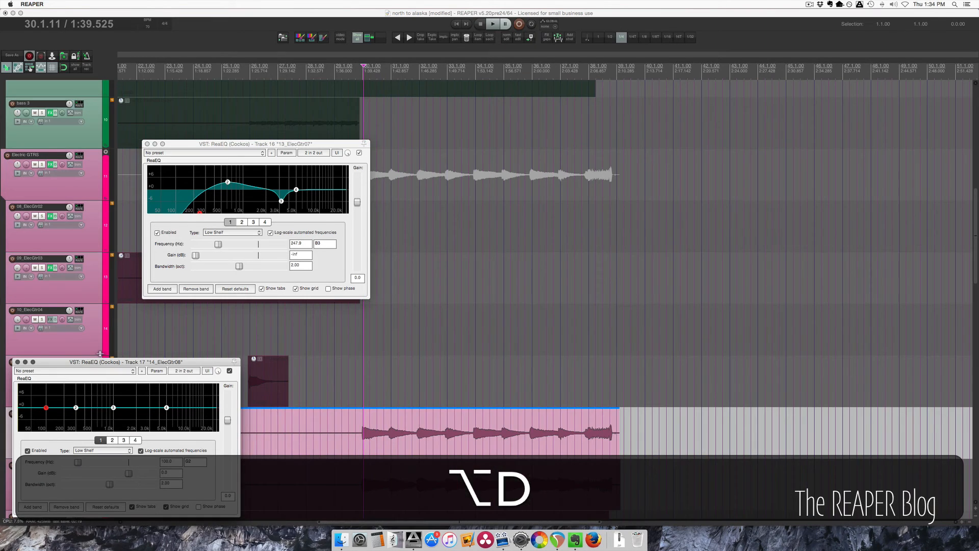
key(space)
key(space)
drag(108, 363, 250, 238)
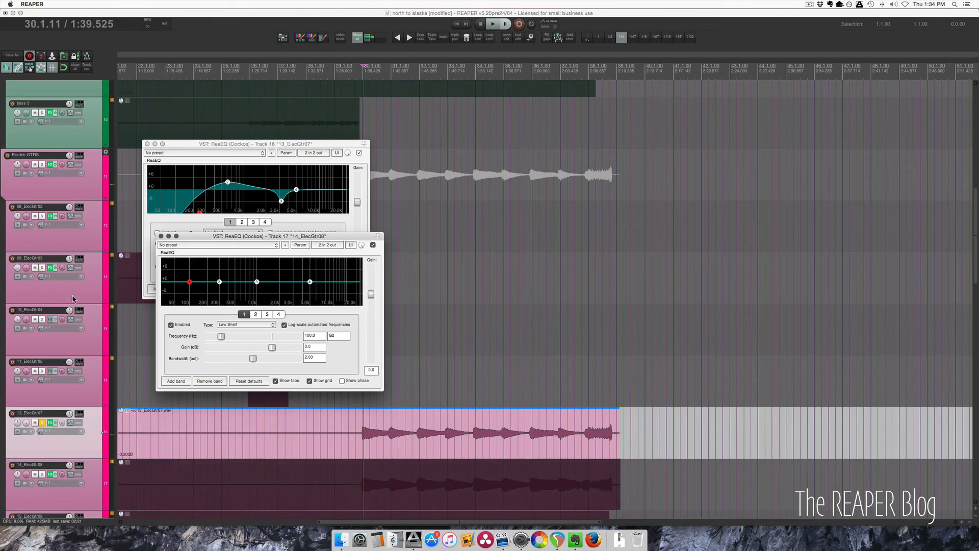
Step: Move the solo from 13_ElecGtr07 to 14_ElecGtr08 and play it from bar 30 with its ReaEQ window open
click(41, 475)
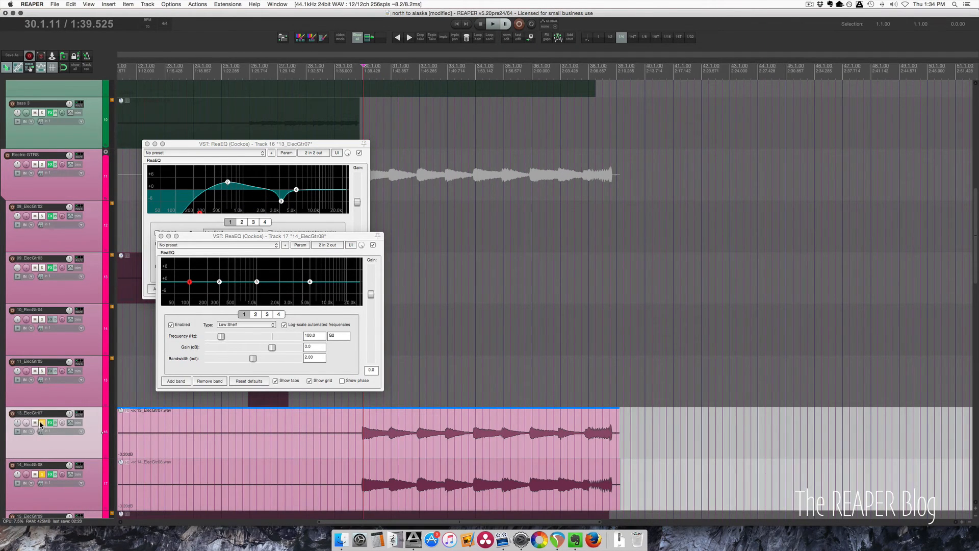
click(40, 423)
scroll(334, 430, down, 5)
key(space)
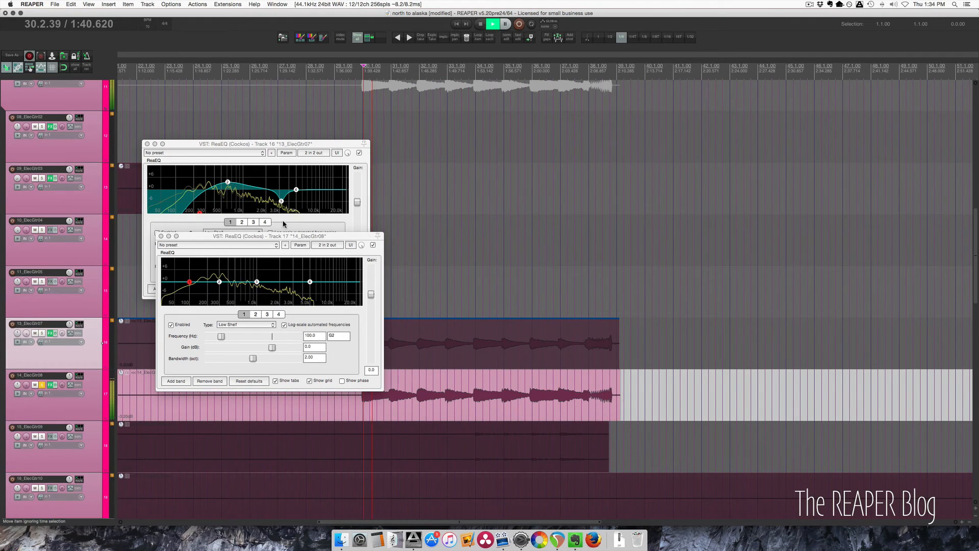
drag(286, 238, 297, 238)
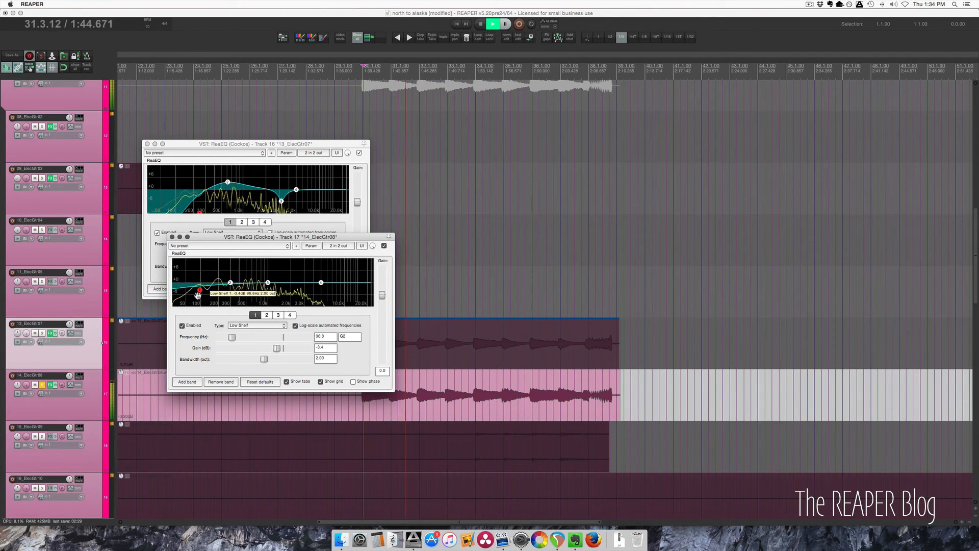
Step: Drop the low shelf of the 14_ElecGtr08 equalizer to -inf and move it to about 200 Hz, checking with playback
drag(201, 282, 202, 306)
key(space)
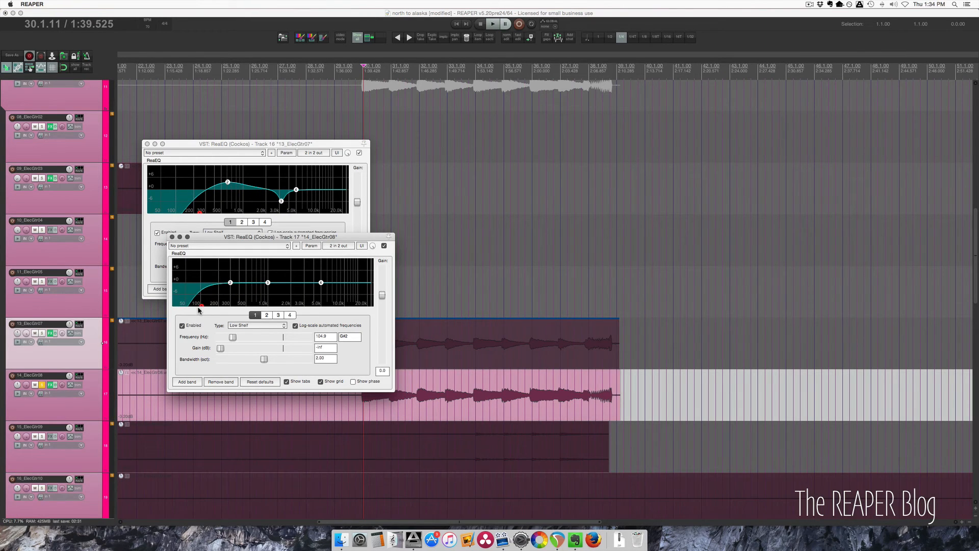
key(space)
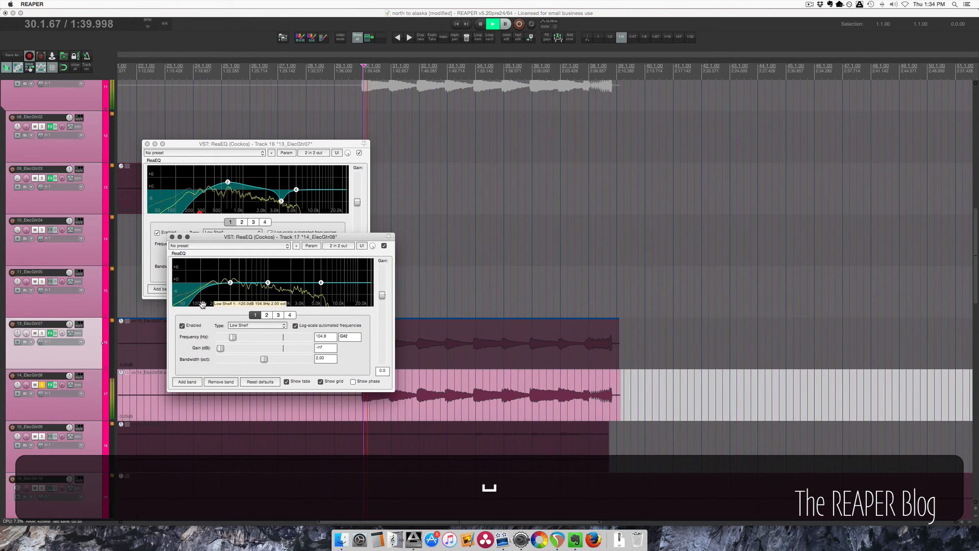
drag(200, 305, 220, 305)
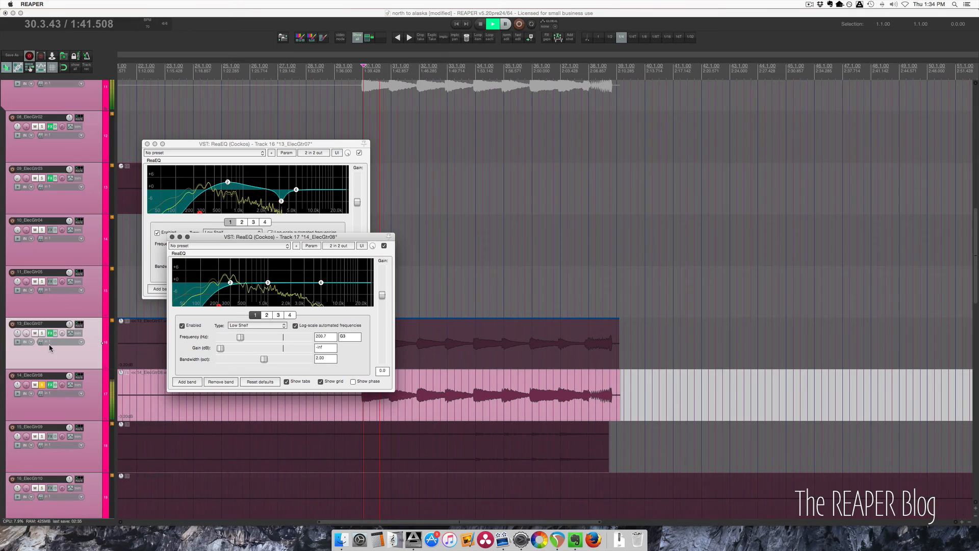
Step: Pan 14_ElecGtr08 50% right while it plays with 13_ElecGtr07 in solo, and clear the solos and equalizer windows after stopping
click(15, 336)
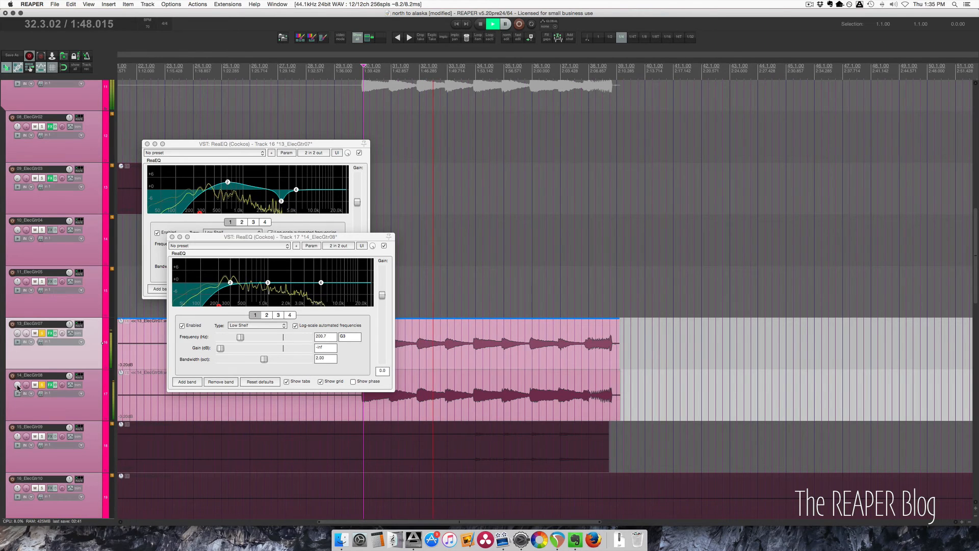
drag(17, 387, 17, 359)
key(space)
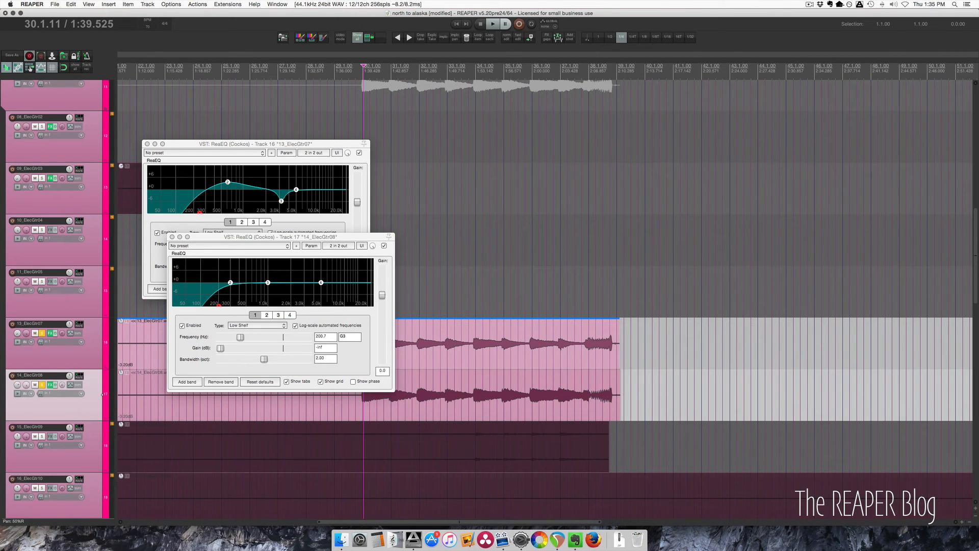
super+click(43, 334)
key(super+z)
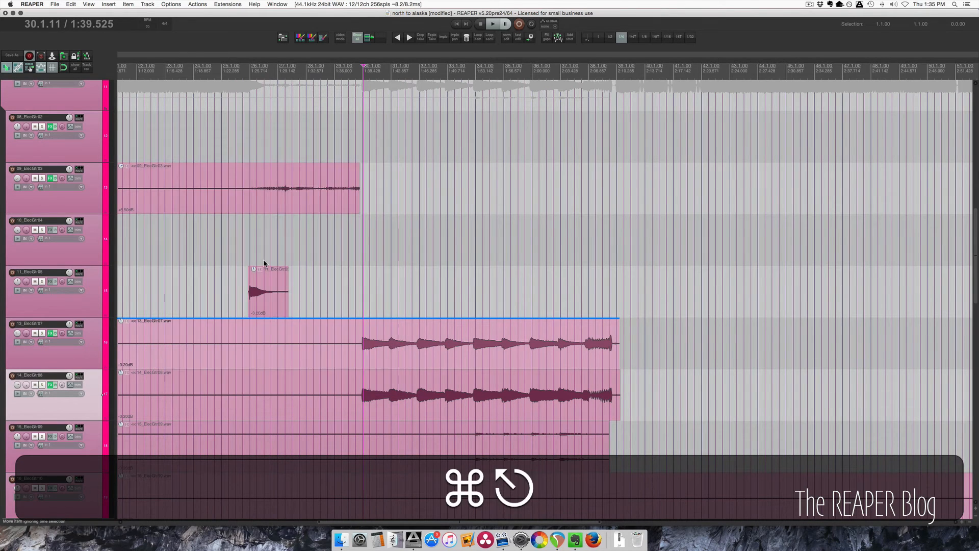
Step: Audition 15_ElecGtr09 in solo from bar 34, remove the solo and stop playback
scroll(317, 351, down, 5)
scroll(319, 378, down, 5)
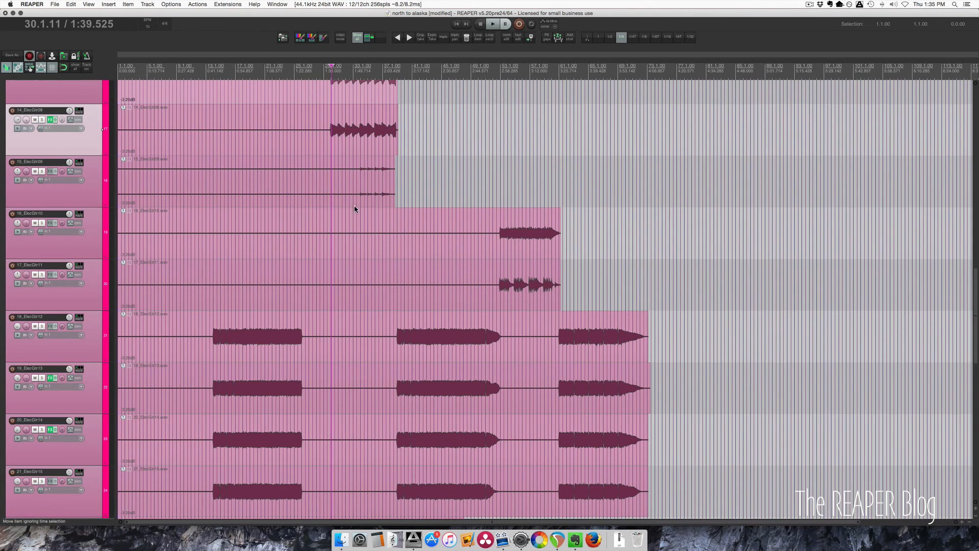
scroll(357, 230, up, 3)
click(364, 287)
key(shift+s)
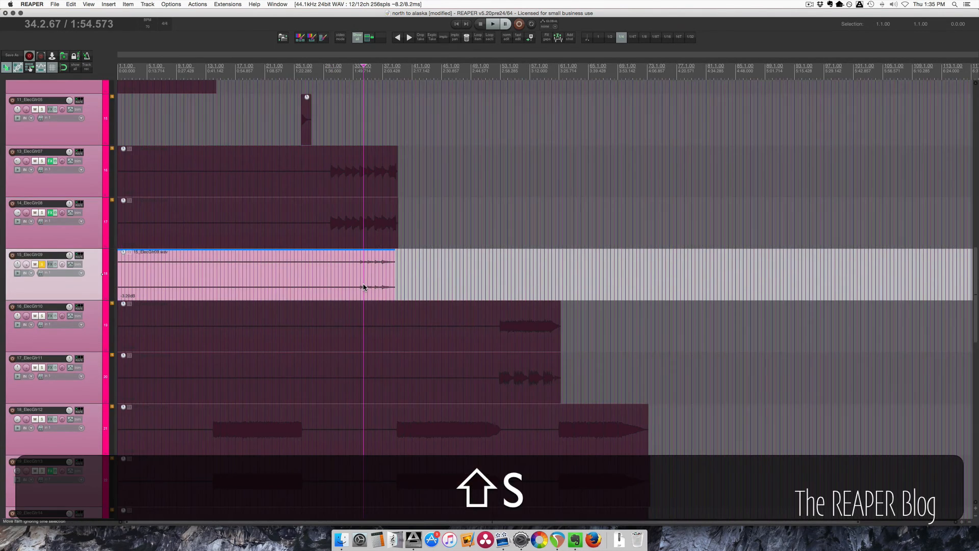
key(alt+shift+space)
key(alt+space)
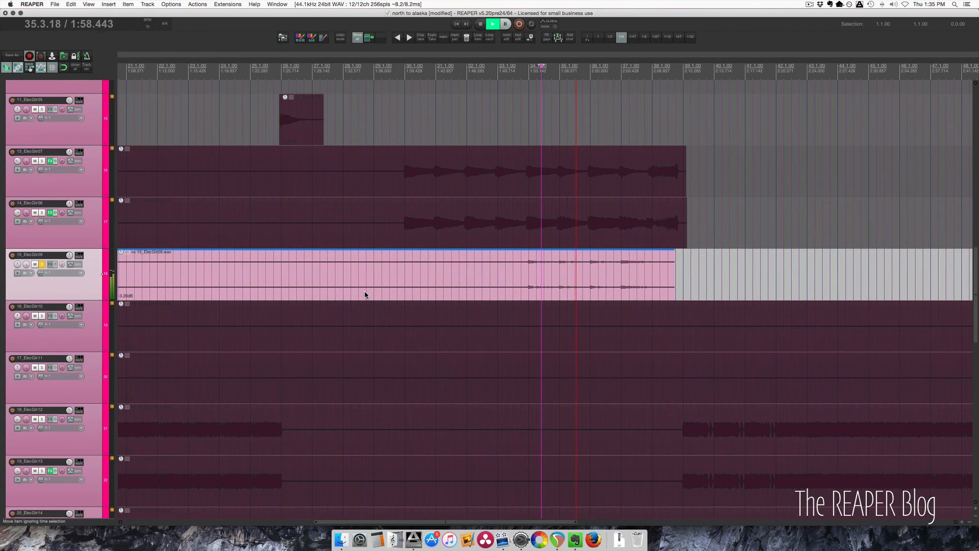
click(43, 264)
key(space)
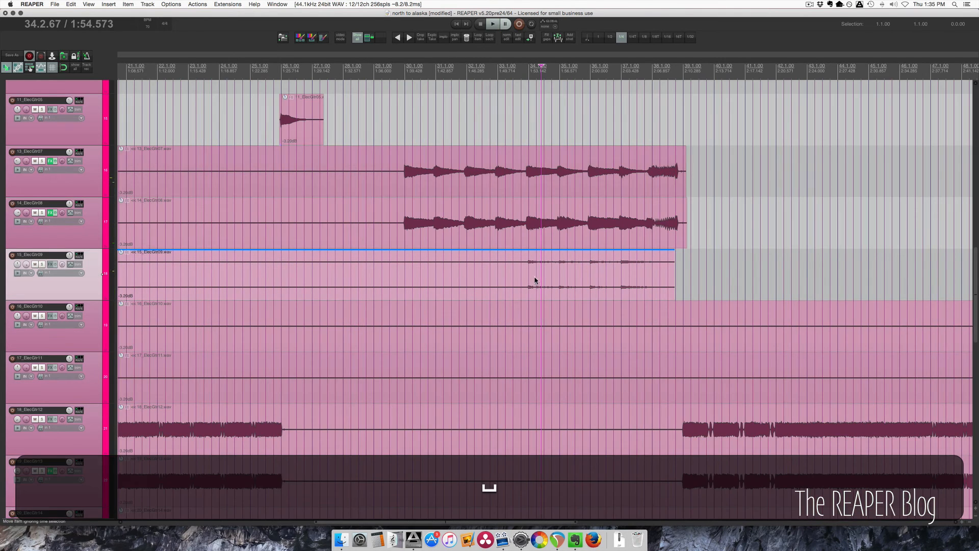
Step: Play the mix from just before bar 30 and adjust the track volumes of 13_ElecGtr07 and 14_ElecGtr08
click(394, 283)
key(space)
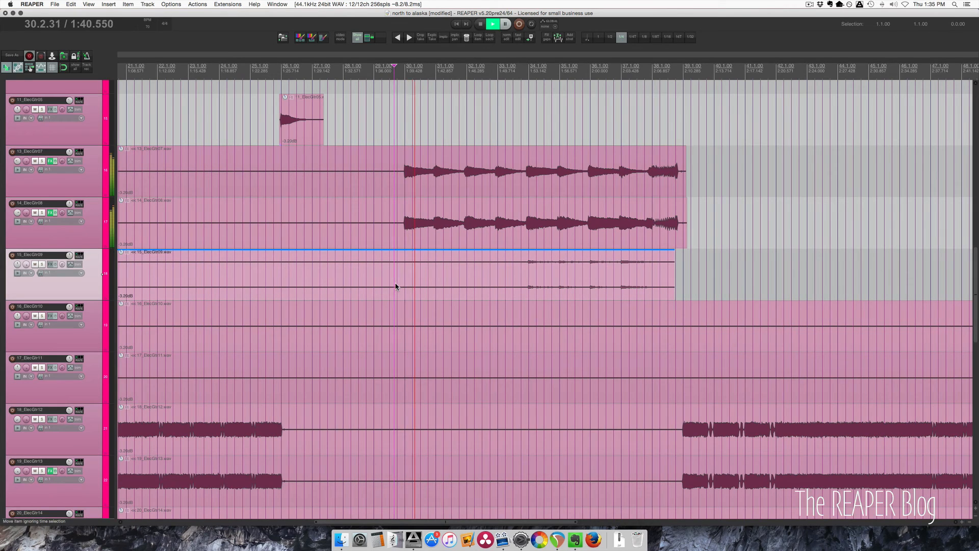
click(98, 234)
shift+click(73, 157)
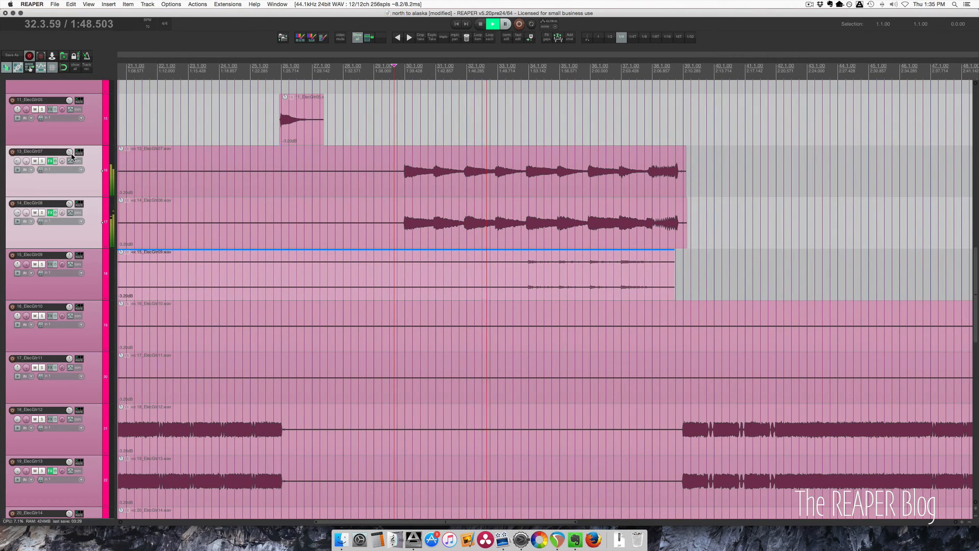
scroll(70, 193, left, 2)
click(70, 193)
scroll(76, 187, down, 2)
scroll(130, 208, up, 3)
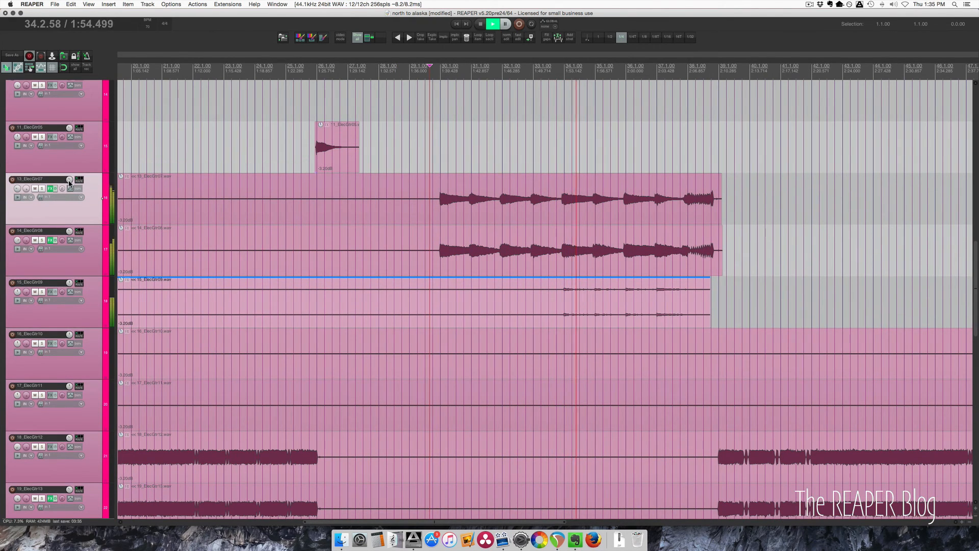
Step: Raise the item volume of 15_ElecGtr09 to +2.40 dB during playback, and stop after the section ends
click(237, 308)
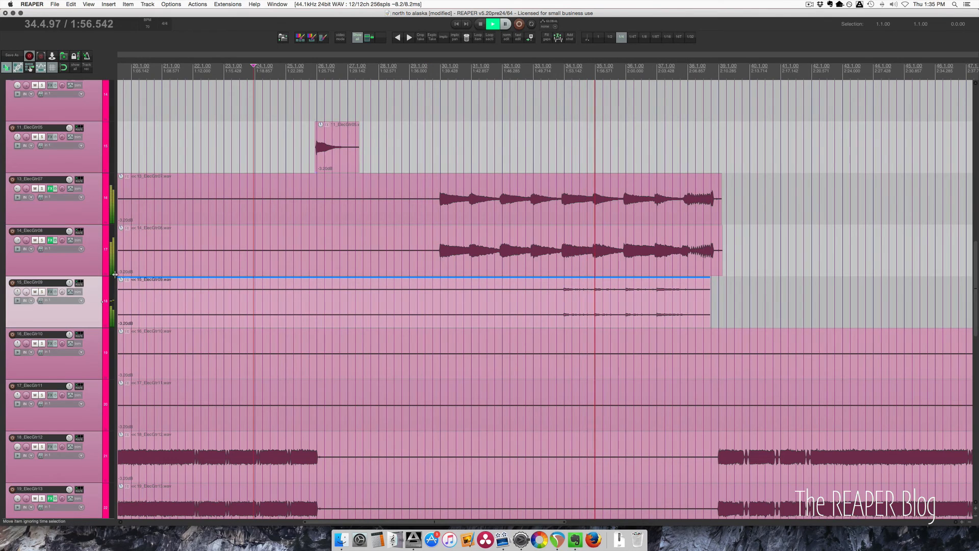
drag(122, 278, 121, 257)
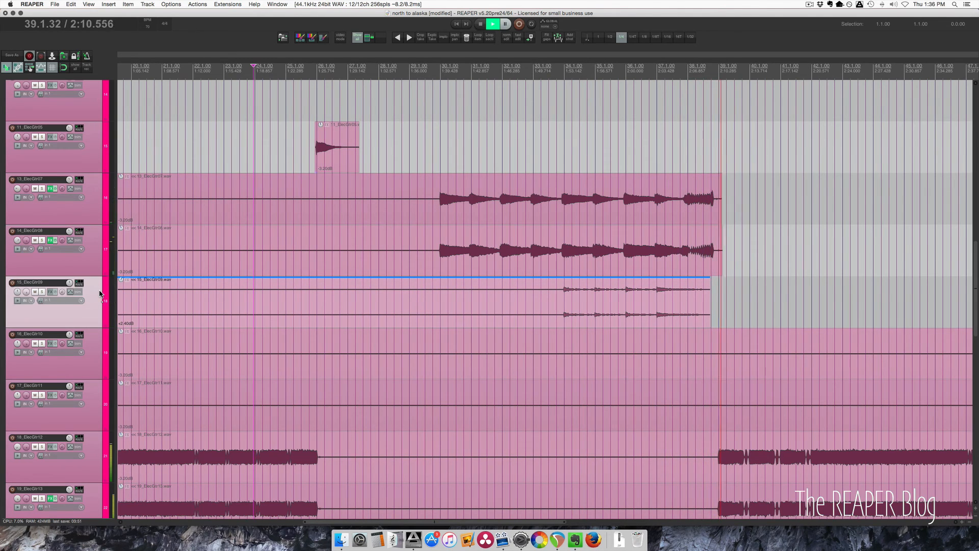
scroll(130, 287, right, 5)
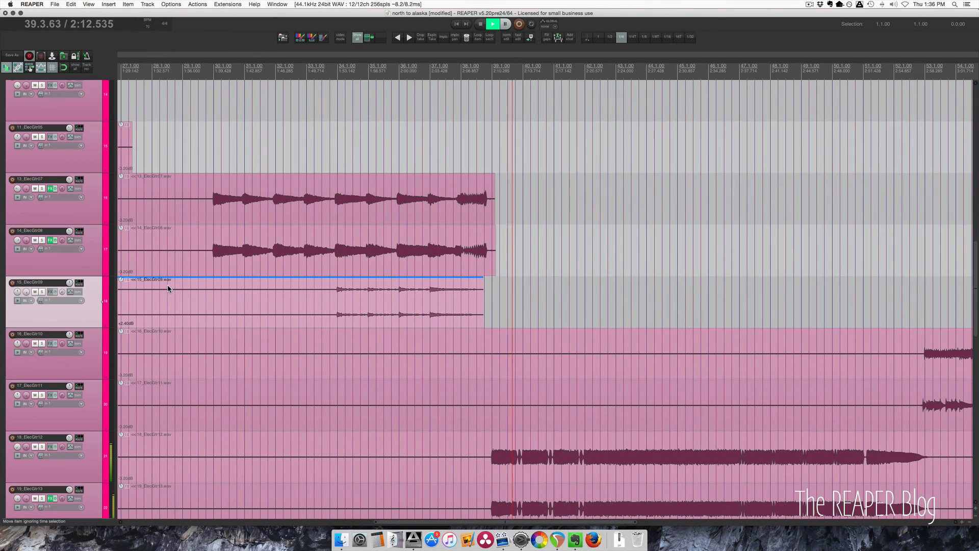
key(space)
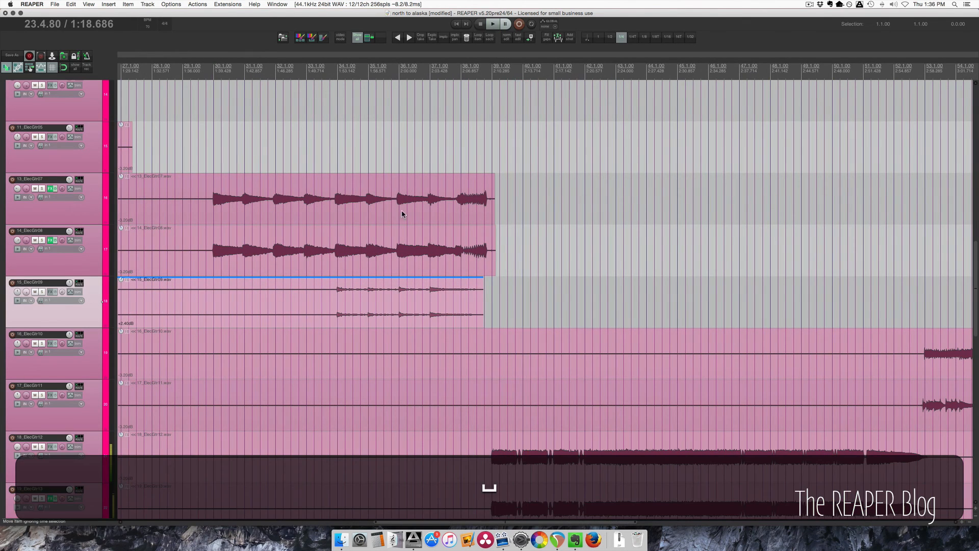
Step: Trim the ends of the 13_ElecGtr07 and 14_ElecGtr08 items together to just before bar 39
click(498, 262)
scroll(500, 212, up, 5)
drag(509, 193, 487, 246)
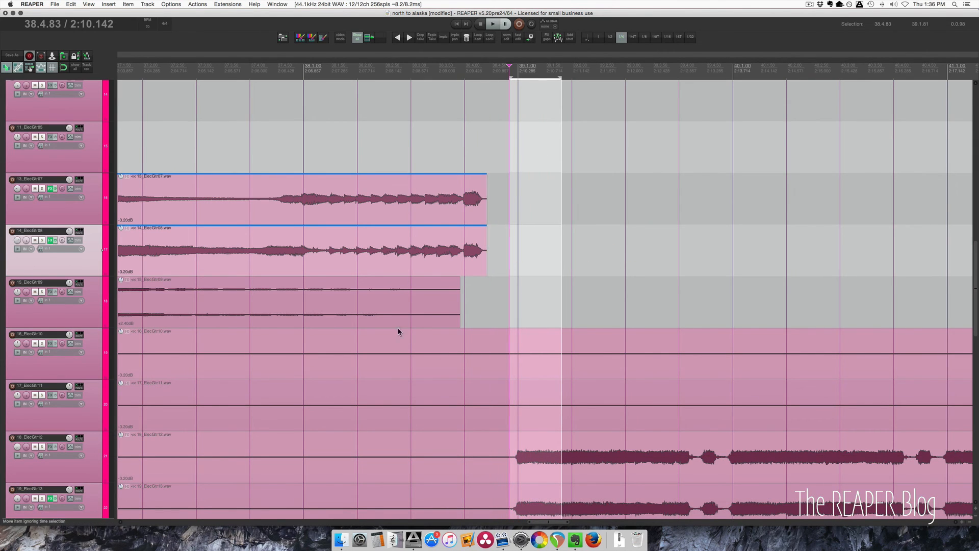
Step: Play the transition from just after bar 38 to check the trimmed endings, stop and clear the time selection
click(350, 345)
key(space)
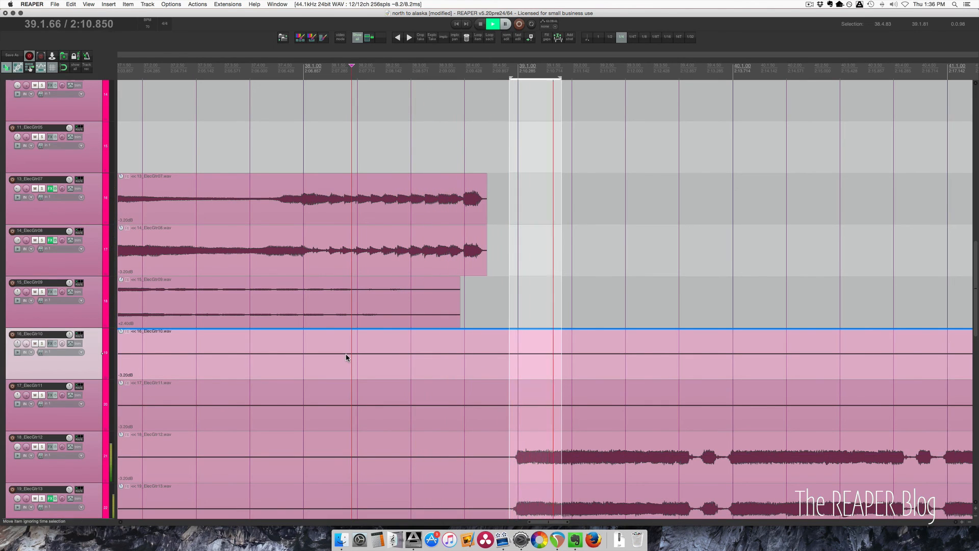
scroll(345, 354, down, 10)
scroll(351, 356, down, 4)
scroll(356, 360, down, 4)
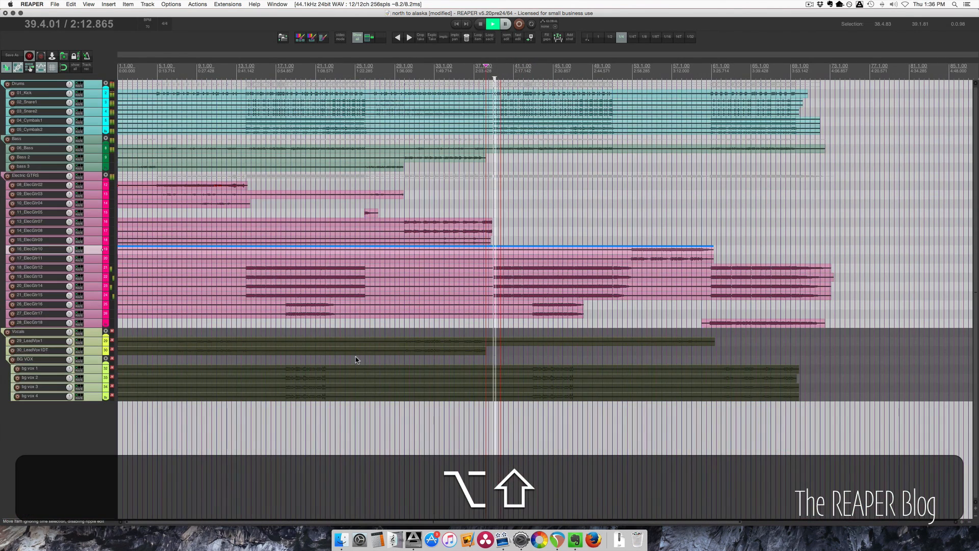
key(space)
key(Escape)
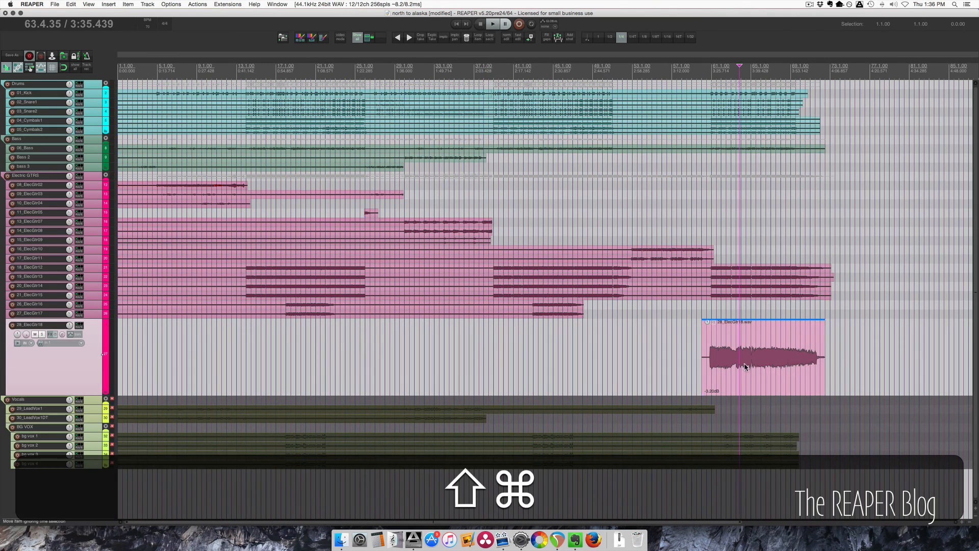
Step: Audition 28_ElecGtr18 in solo from bar 65 and return it to the full mix during playback
click(754, 368)
key(shift+space)
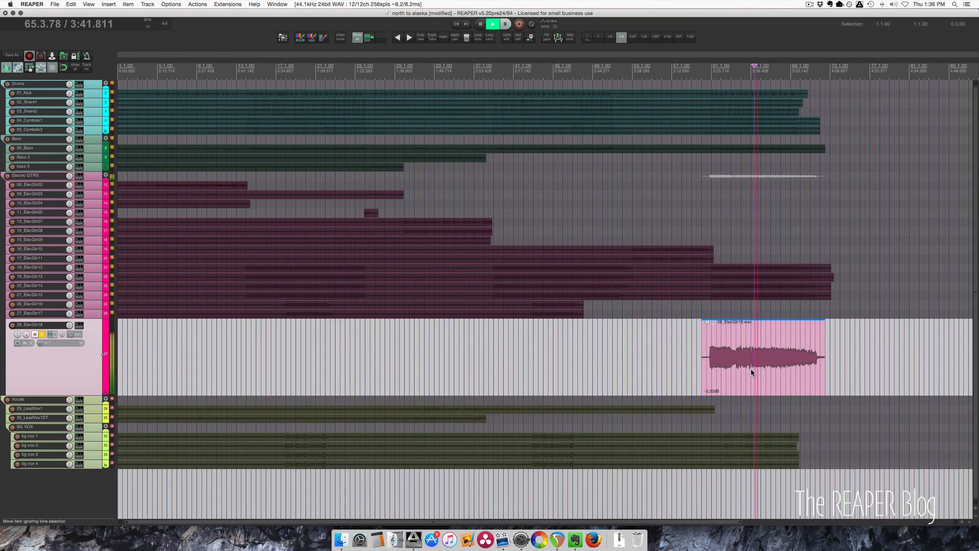
scroll(311, 347, up, 5)
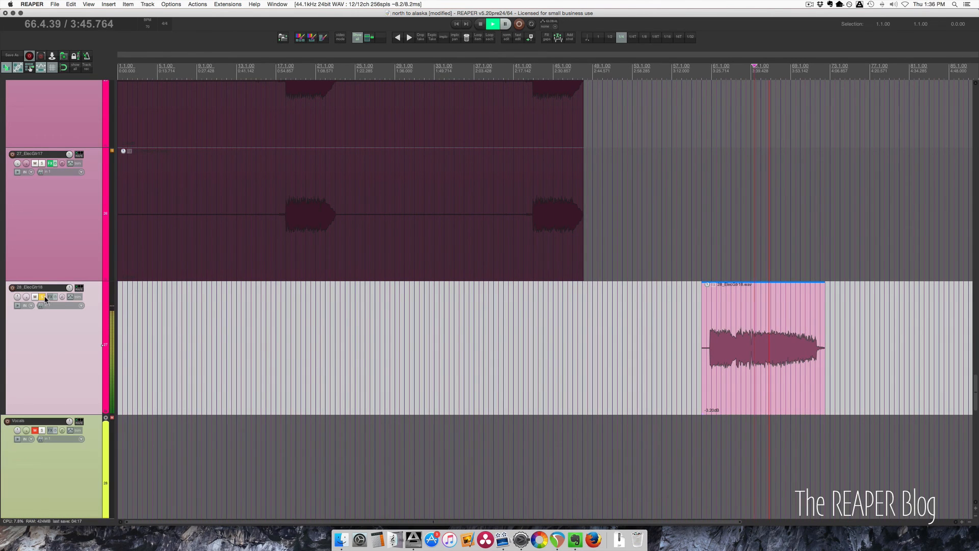
click(42, 297)
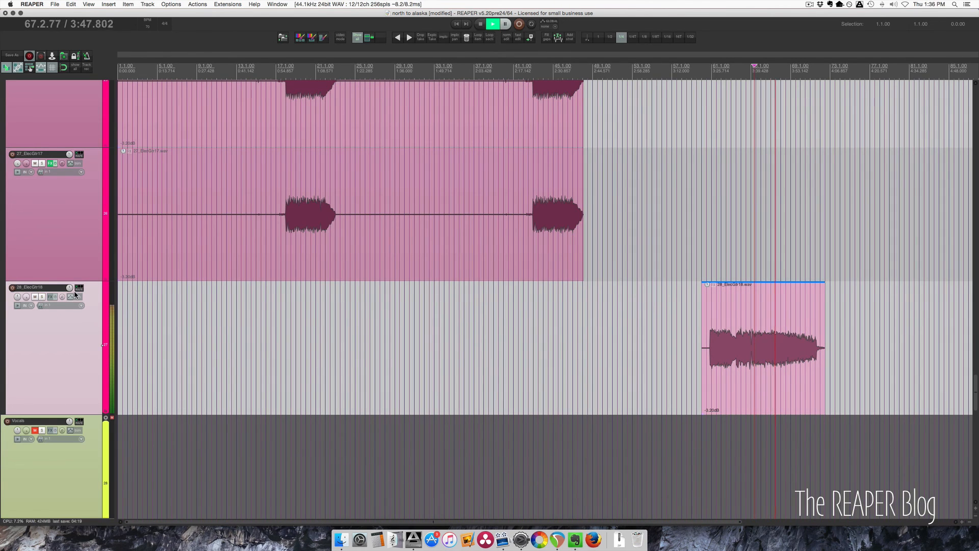
Step: Lower the track volume of 28_ElecGtr18 to -4.22 dB and add ReaEQ to it
drag(69, 289, 69, 295)
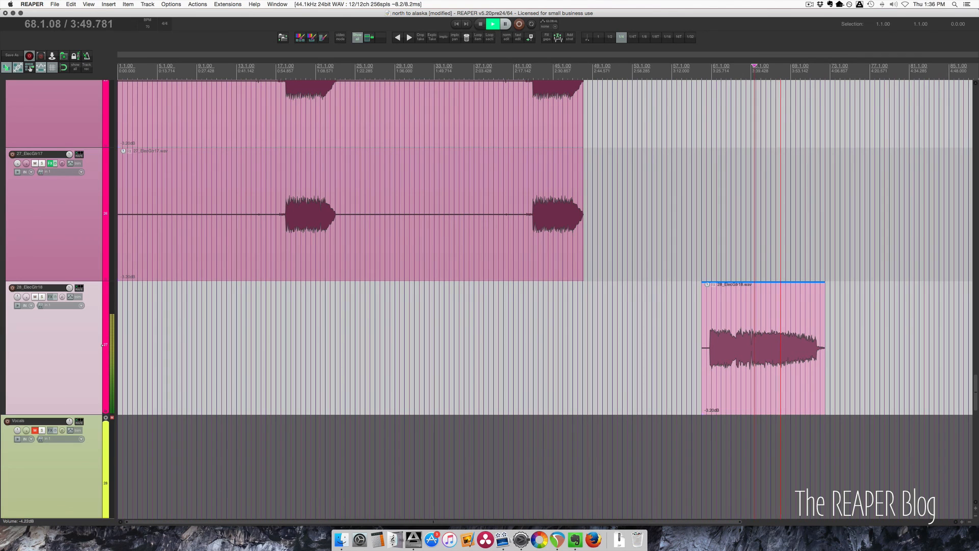
right_click(51, 298)
mouse_move(162, 307)
click(225, 305)
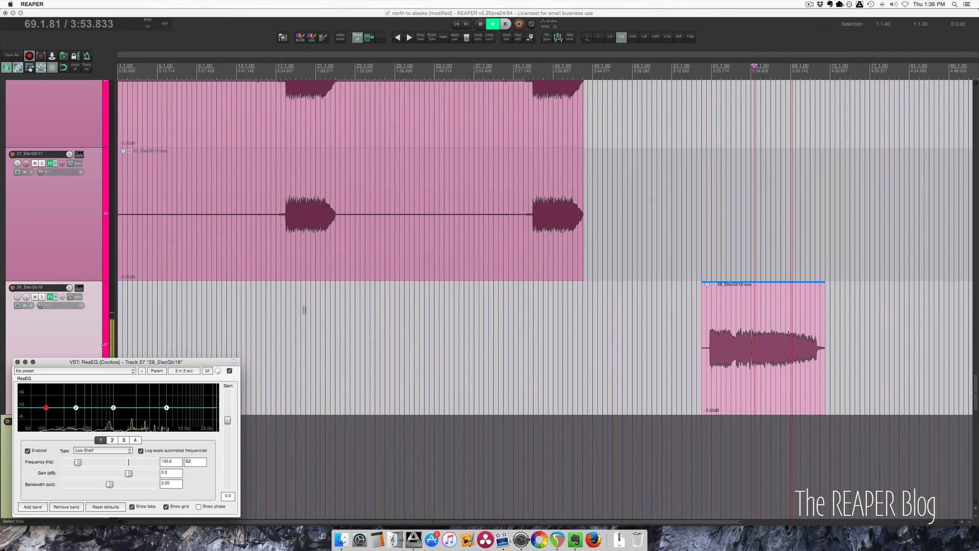
Step: On 28_ElecGtr18, drop the low shelf to -inf near 350 Hz, boost about 5 dB near 4 kHz, lift band 2 slightly, and close ReaEQ
drag(47, 407, 64, 449)
key(space)
key(space)
drag(113, 408, 160, 398)
scroll(170, 395, down, 10)
scroll(170, 395, up, 5)
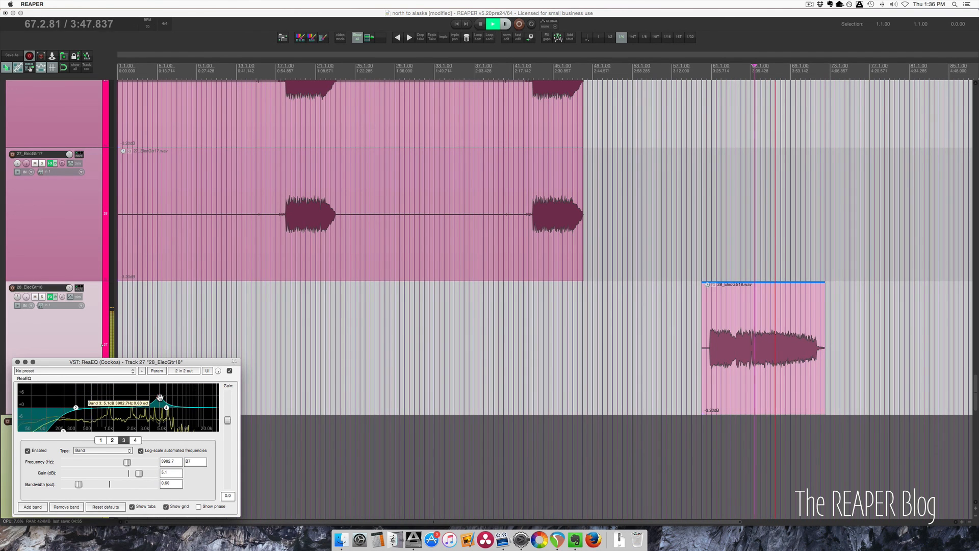
drag(76, 407, 132, 405)
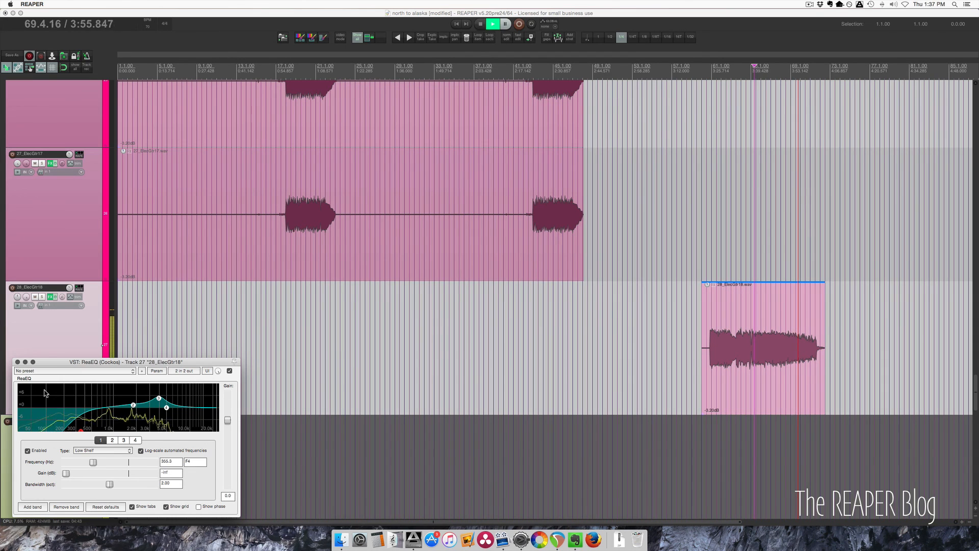
key(space)
click(17, 362)
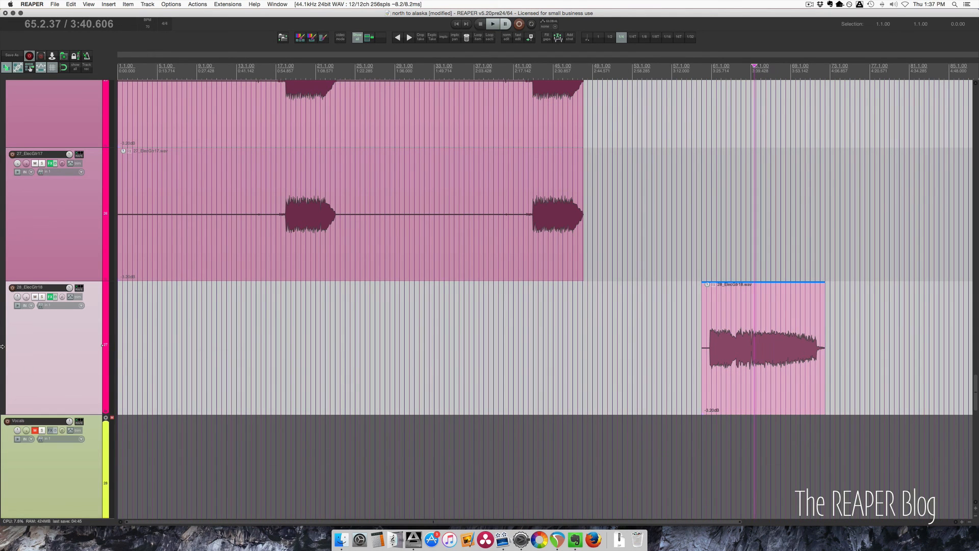
scroll(344, 342, down, 5)
scroll(352, 349, down, 2)
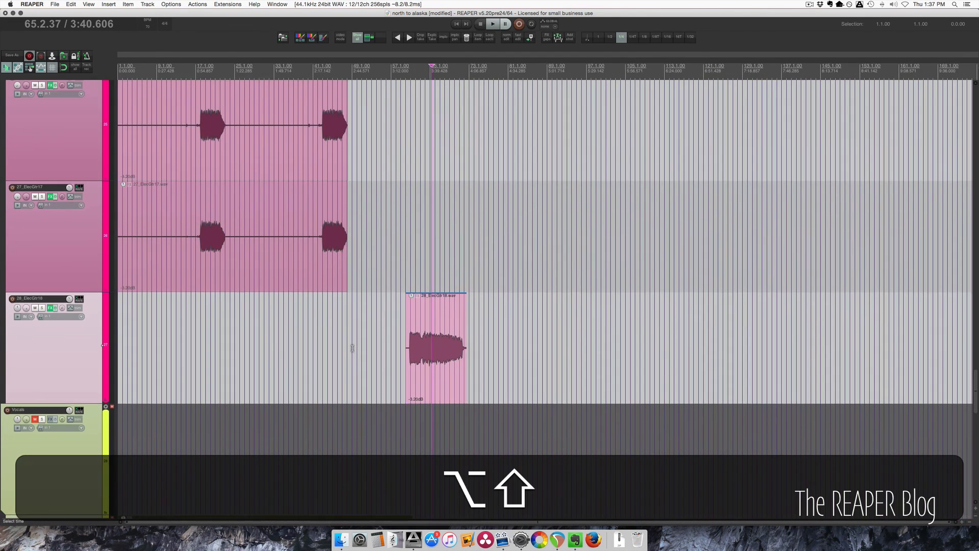
scroll(352, 348, down, 3)
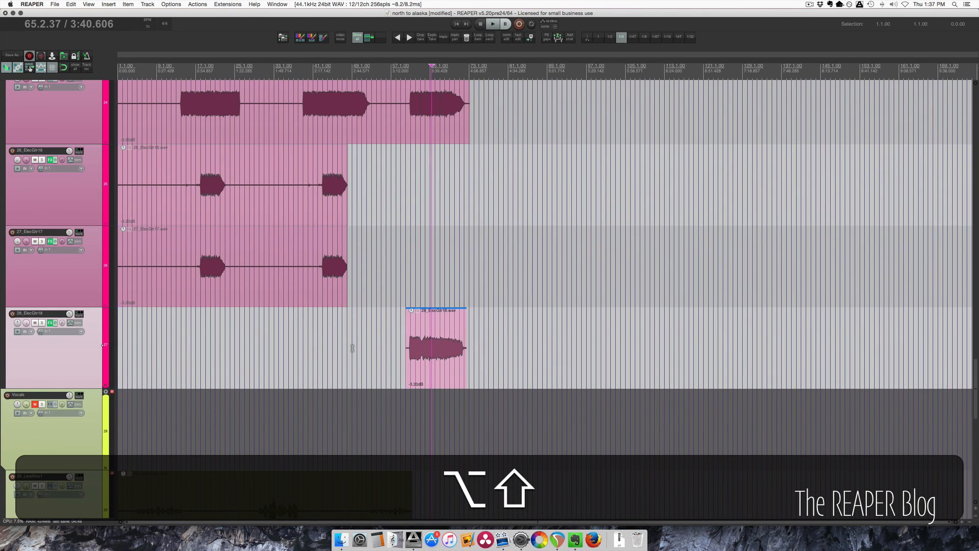